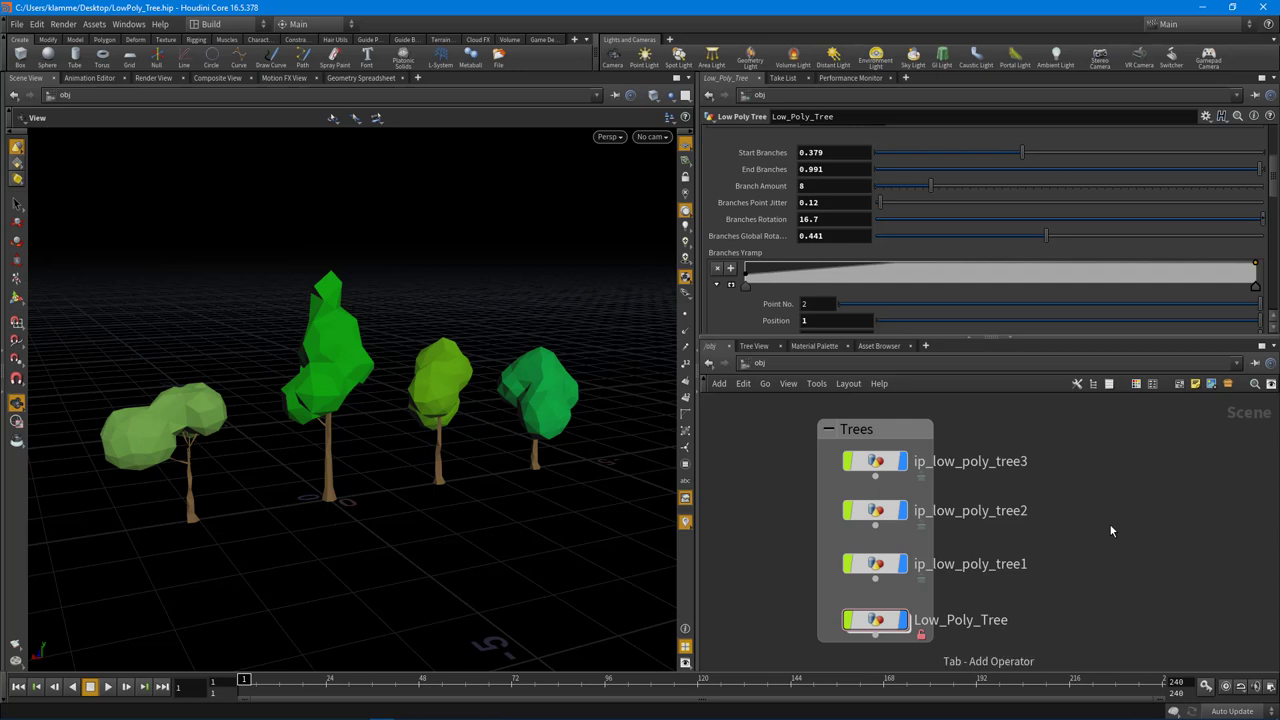
- Add a Geometry node at object level and place it in empty space away from the Trees network box
{"action": "key", "text": "Tab"}
{"action": "type", "text": "geo"}
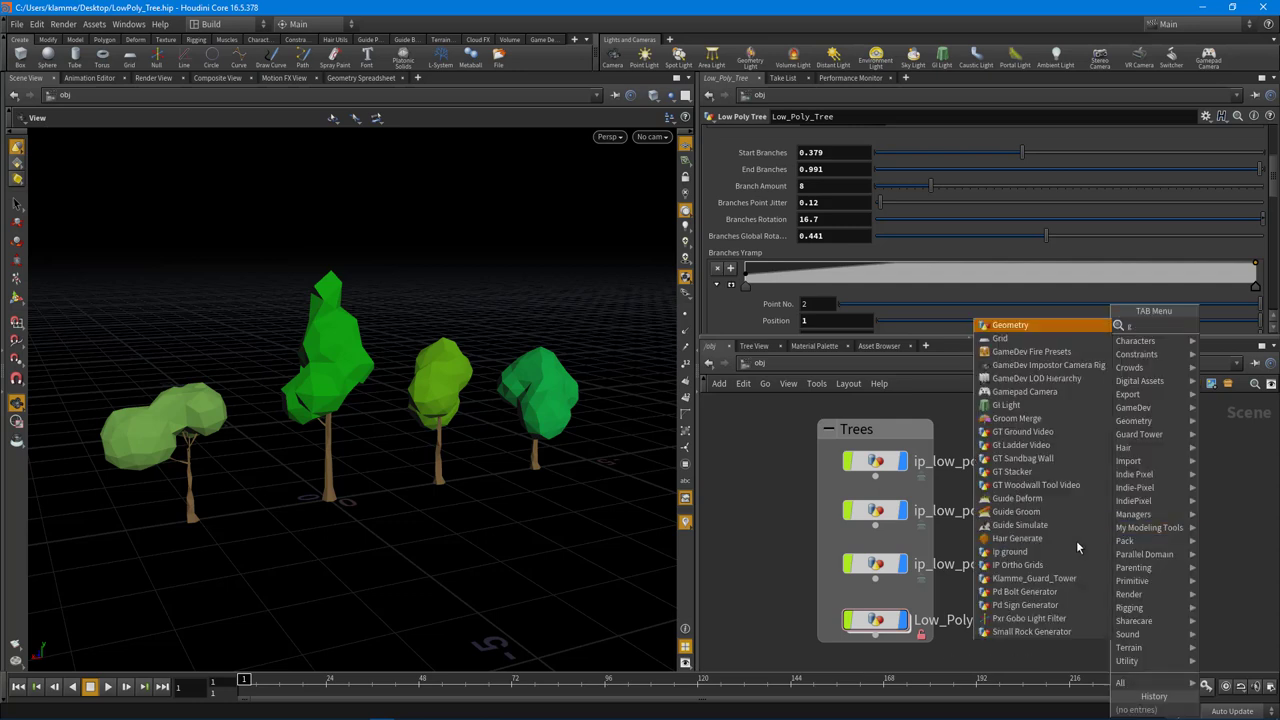
{"action": "key", "text": "Return"}
{"action": "left_click", "coordinate": [1114, 509]}
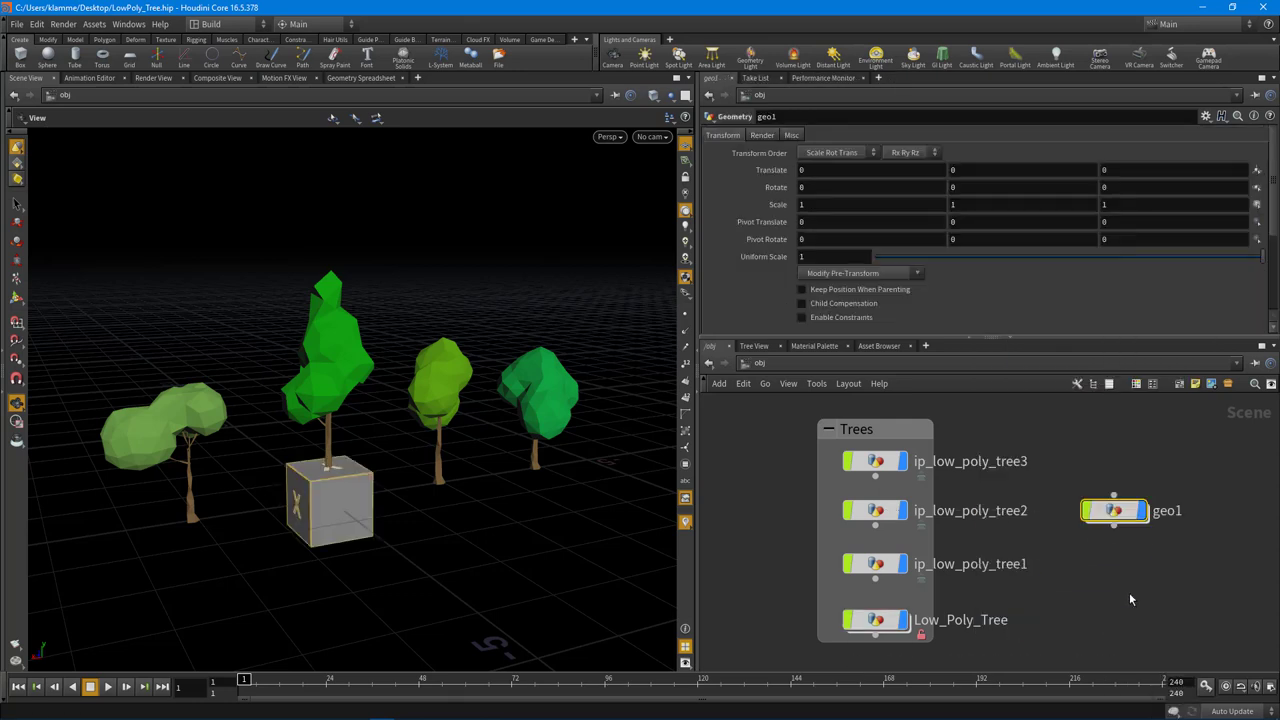
{"action": "middle_click_drag", "start_coordinate": [1129, 592], "coordinate": [801, 565]}
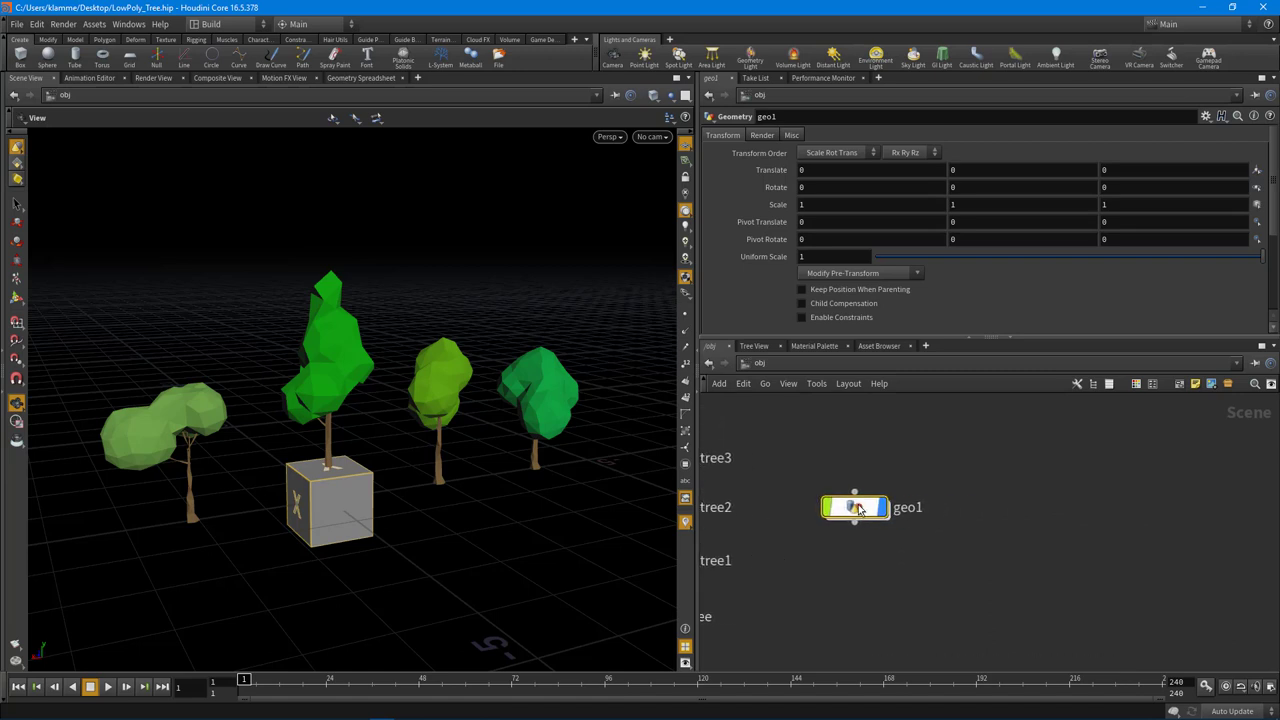
{"action": "left_click_drag", "start_coordinate": [848, 506], "coordinate": [977, 494]}
{"action": "middle_click_drag", "start_coordinate": [909, 594], "coordinate": [826, 591]}
{"action": "left_click_drag", "start_coordinate": [905, 502], "coordinate": [965, 509]}
- Rename the new Geometry node as low_poly_tree_video
{"action": "double_click", "coordinate": [1008, 502]}
{"action": "type", "text": "low_poly"}
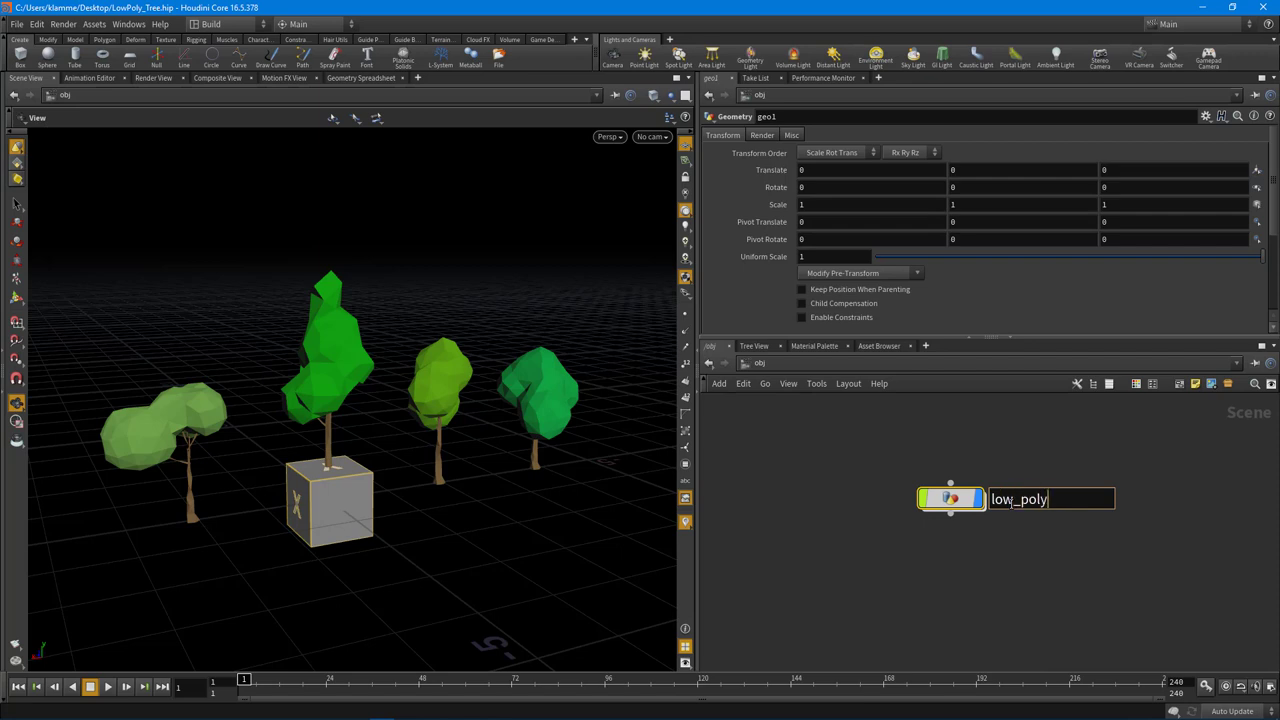
{"action": "type", "text": "_tree_video"}
{"action": "key", "text": "Return"}
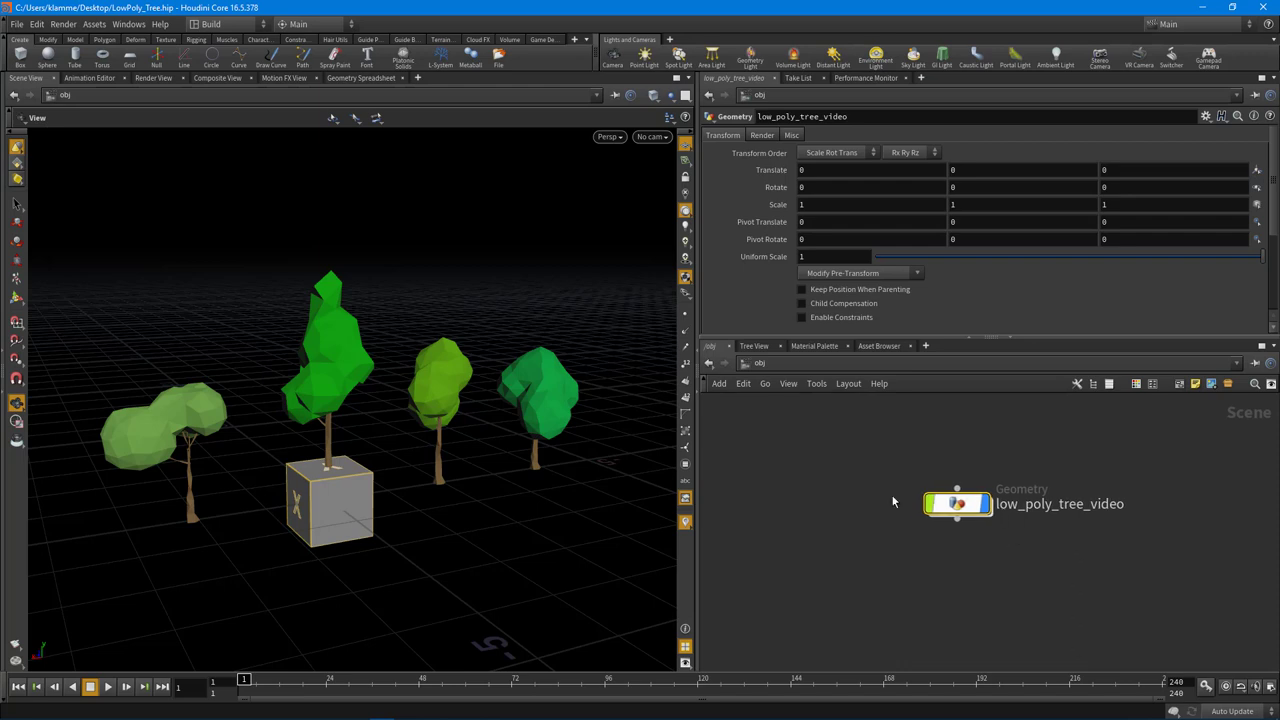
- Split the scene view pane into top and bottom halves and set the lower pane to Geometry Spreadsheet
{"action": "left_click", "coordinate": [688, 78]}
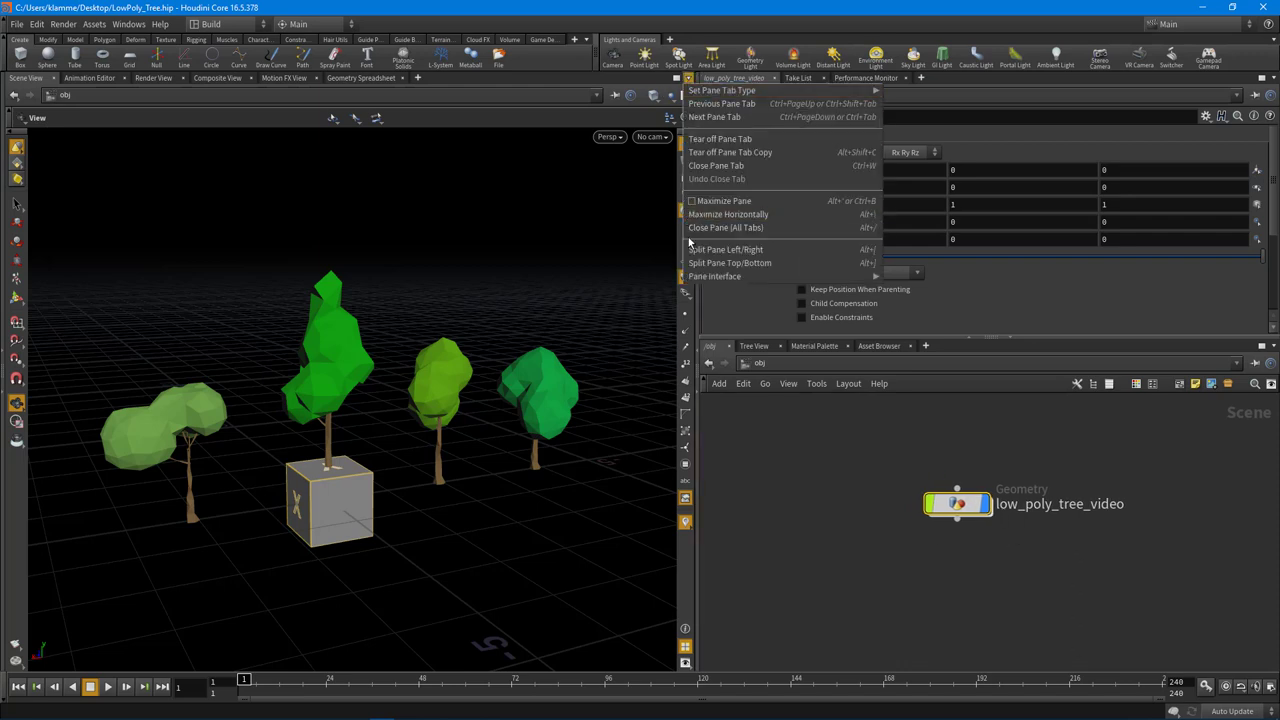
{"action": "left_click", "coordinate": [752, 262]}
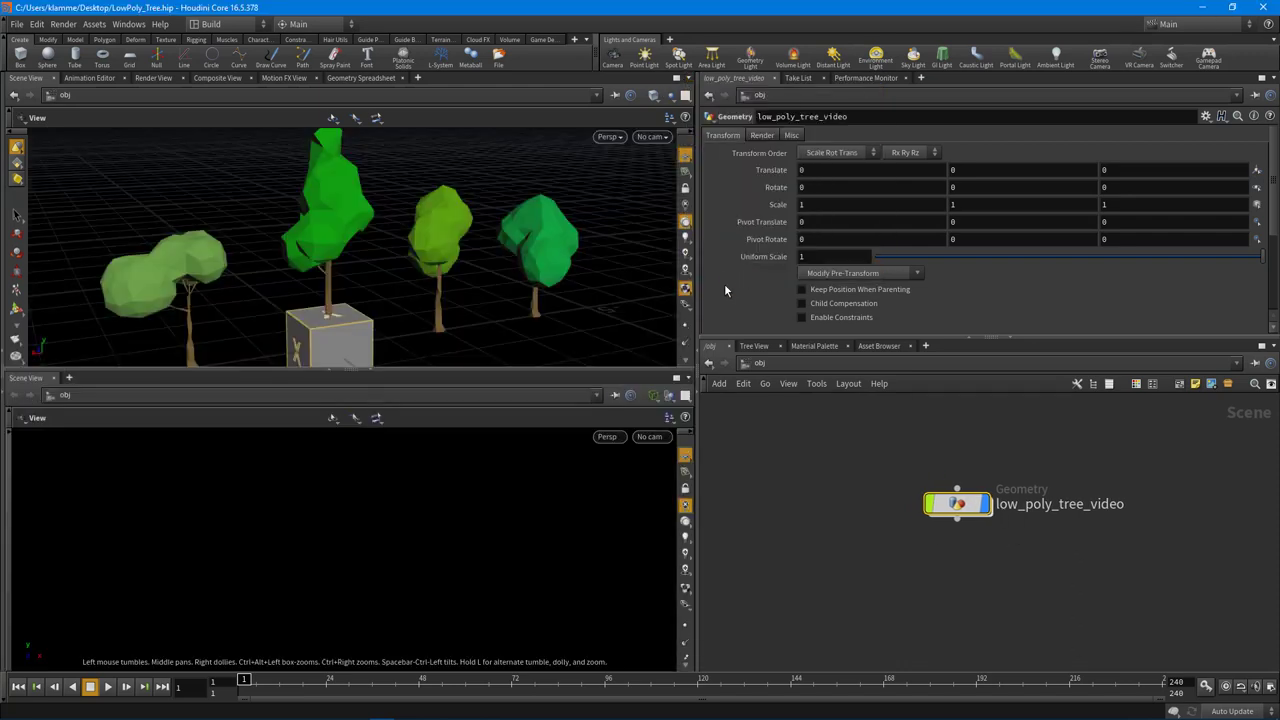
{"action": "left_click", "coordinate": [30, 382]}
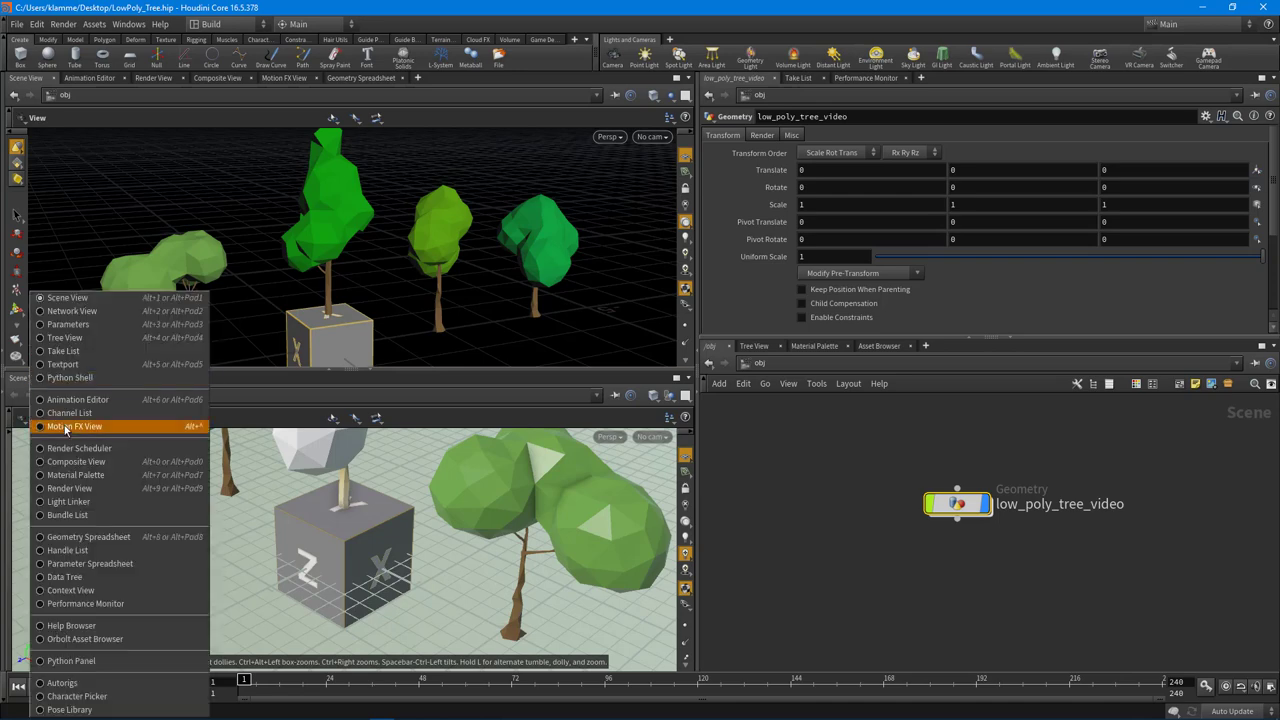
{"action": "left_click", "coordinate": [72, 540]}
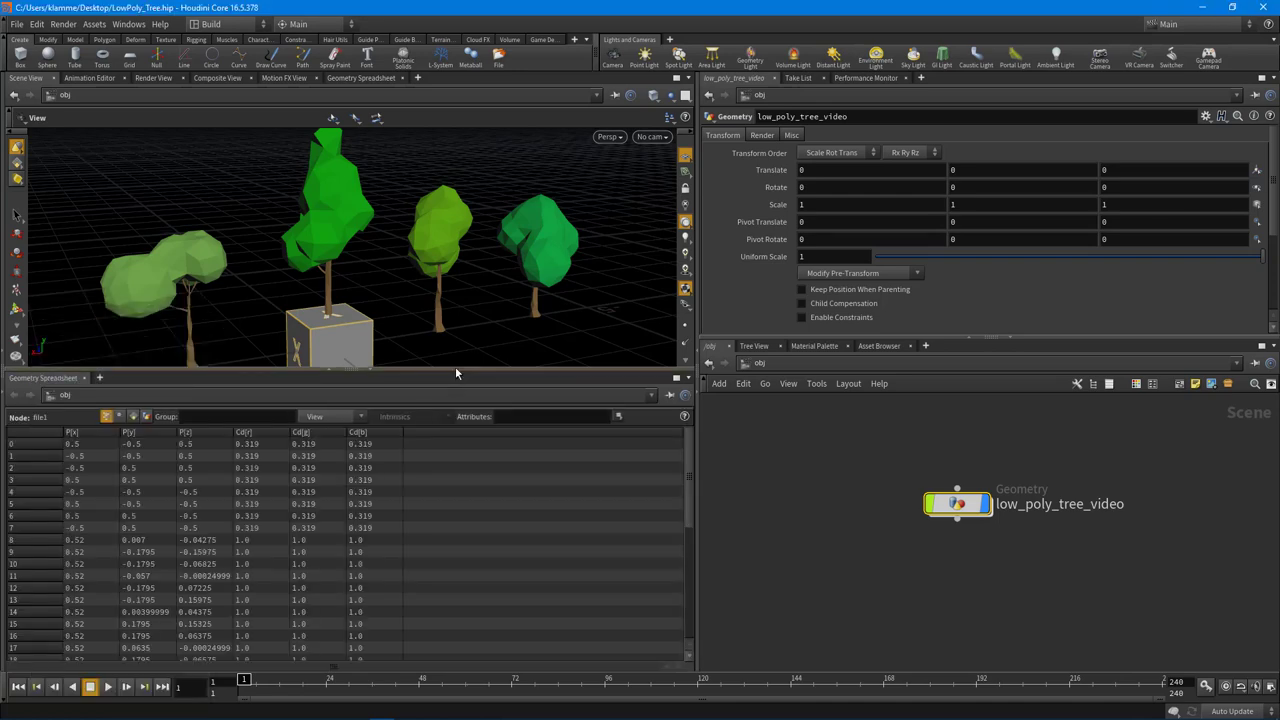
- Resize the panes to give the scene view more height than the spreadsheet and the network editor more height than the parameters
{"action": "left_click_drag", "start_coordinate": [450, 370], "coordinate": [440, 359]}
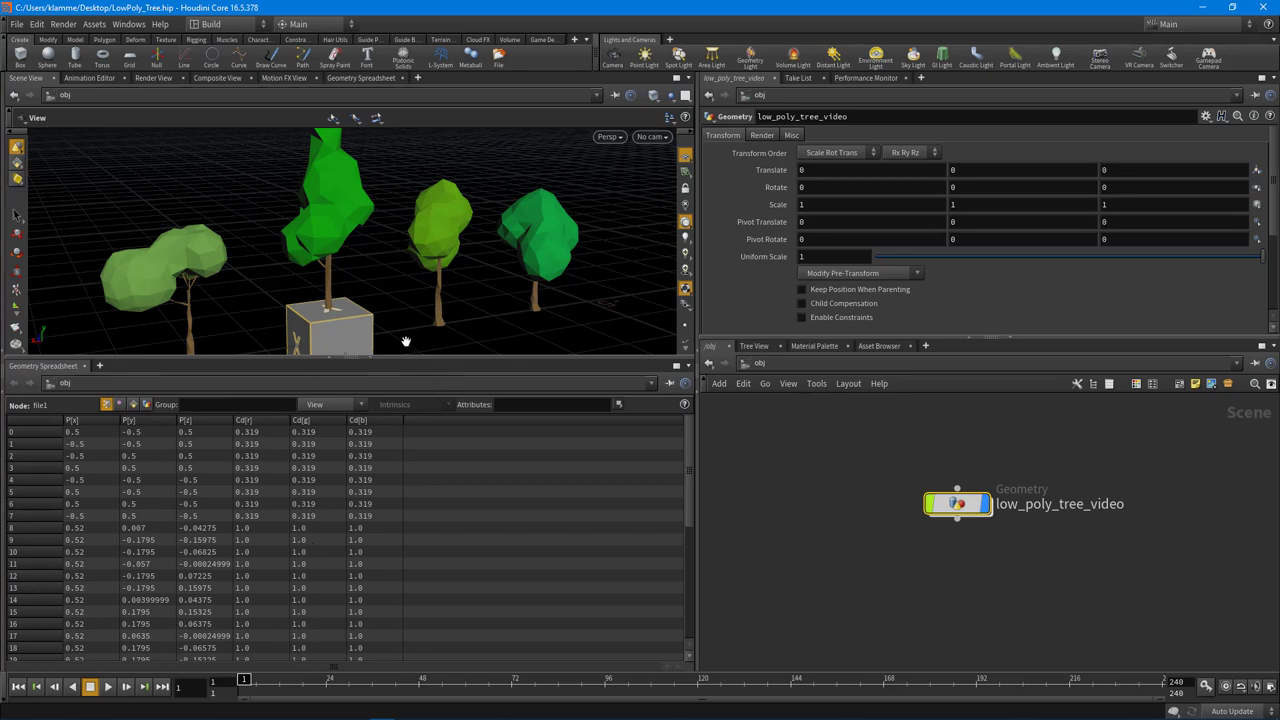
{"action": "left_click_drag", "start_coordinate": [405, 358], "coordinate": [402, 393]}
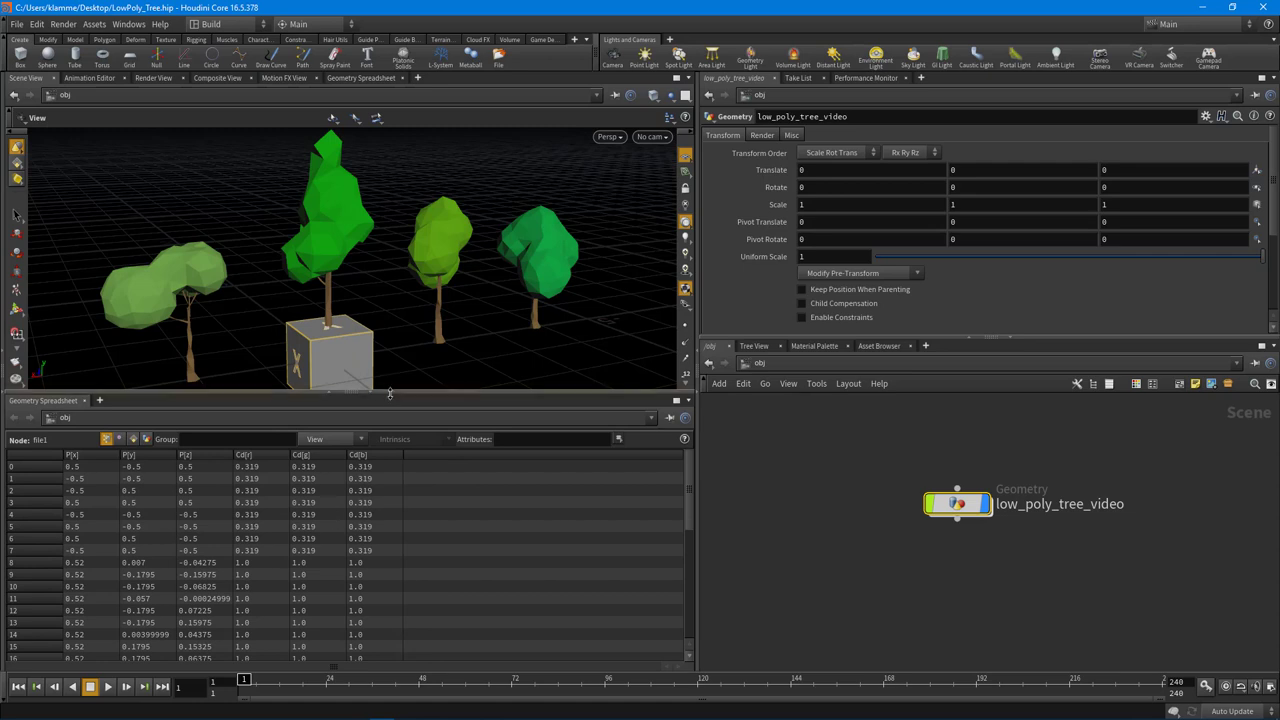
{"action": "left_click_drag", "start_coordinate": [390, 393], "coordinate": [388, 463]}
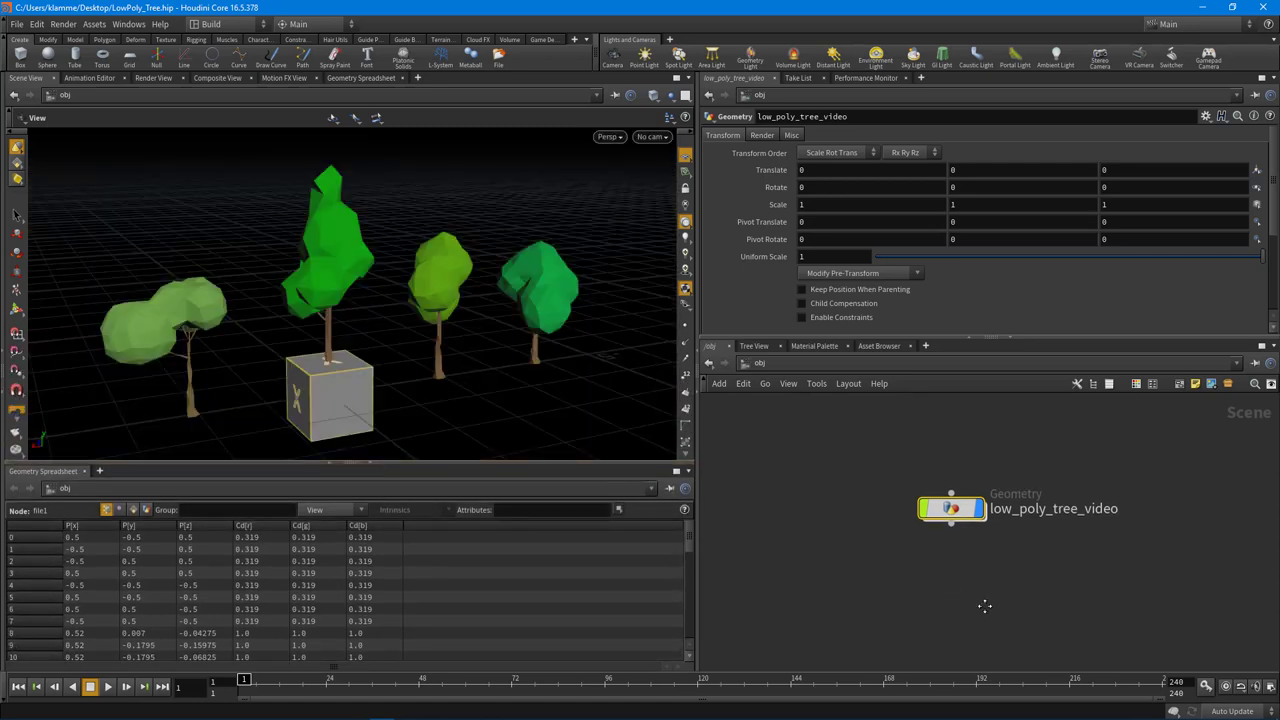
{"action": "left_click_drag", "start_coordinate": [1028, 338], "coordinate": [1028, 296]}
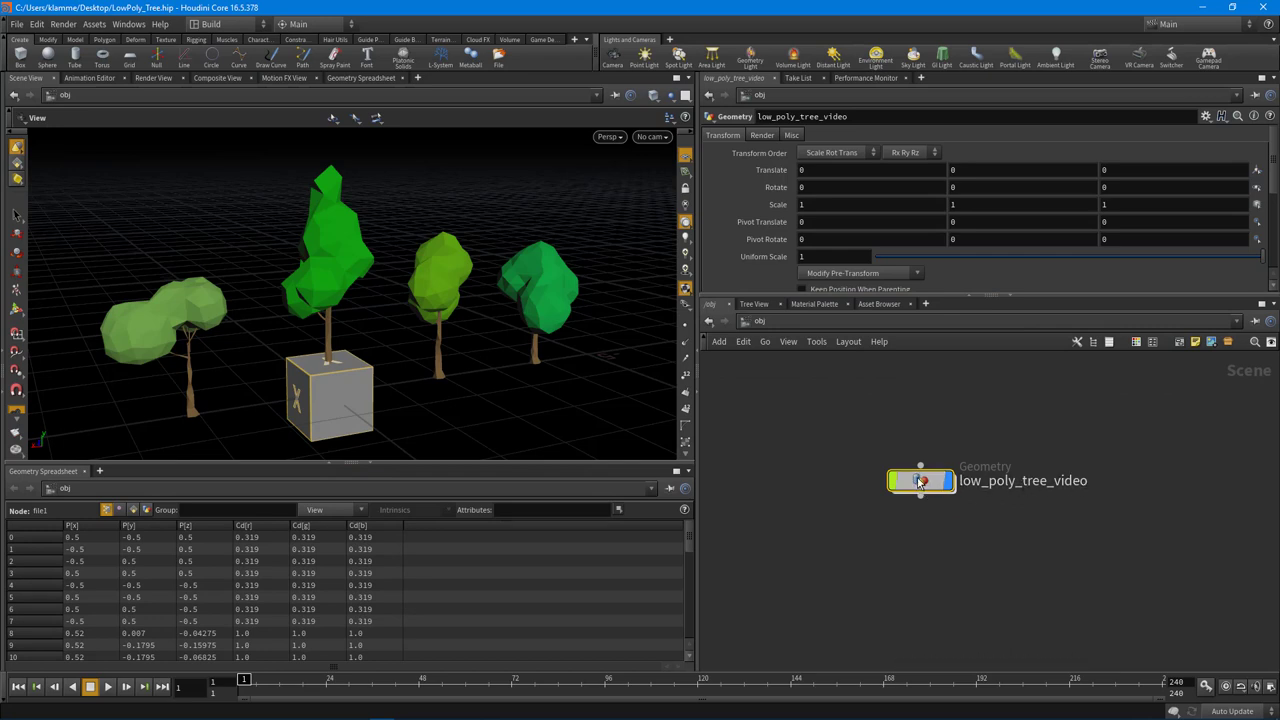
- Go inside the low_poly_tree_video node and delete its default file node
{"action": "double_click", "coordinate": [926, 483]}
{"action": "left_click_drag", "start_coordinate": [903, 403], "coordinate": [1067, 578]}
{"action": "key", "text": "Delete"}
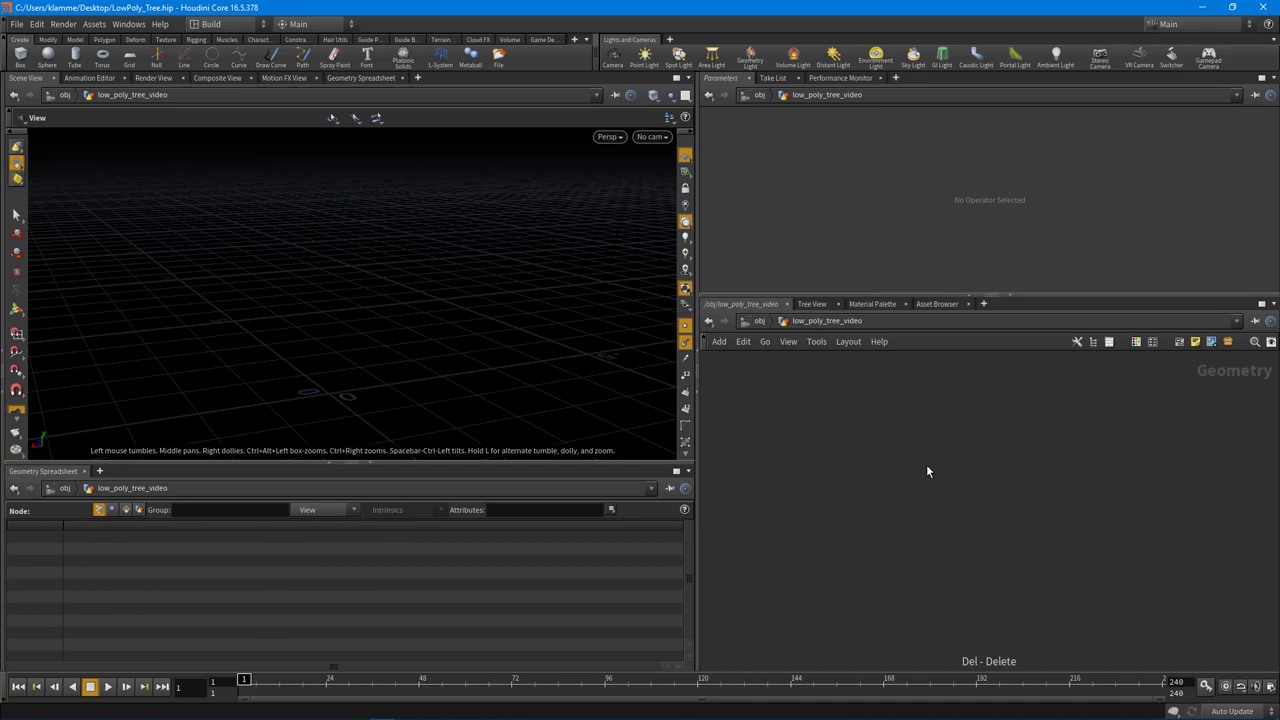
- Add a Line node to the empty low_poly_tree_video network
{"action": "key", "text": "Tab"}
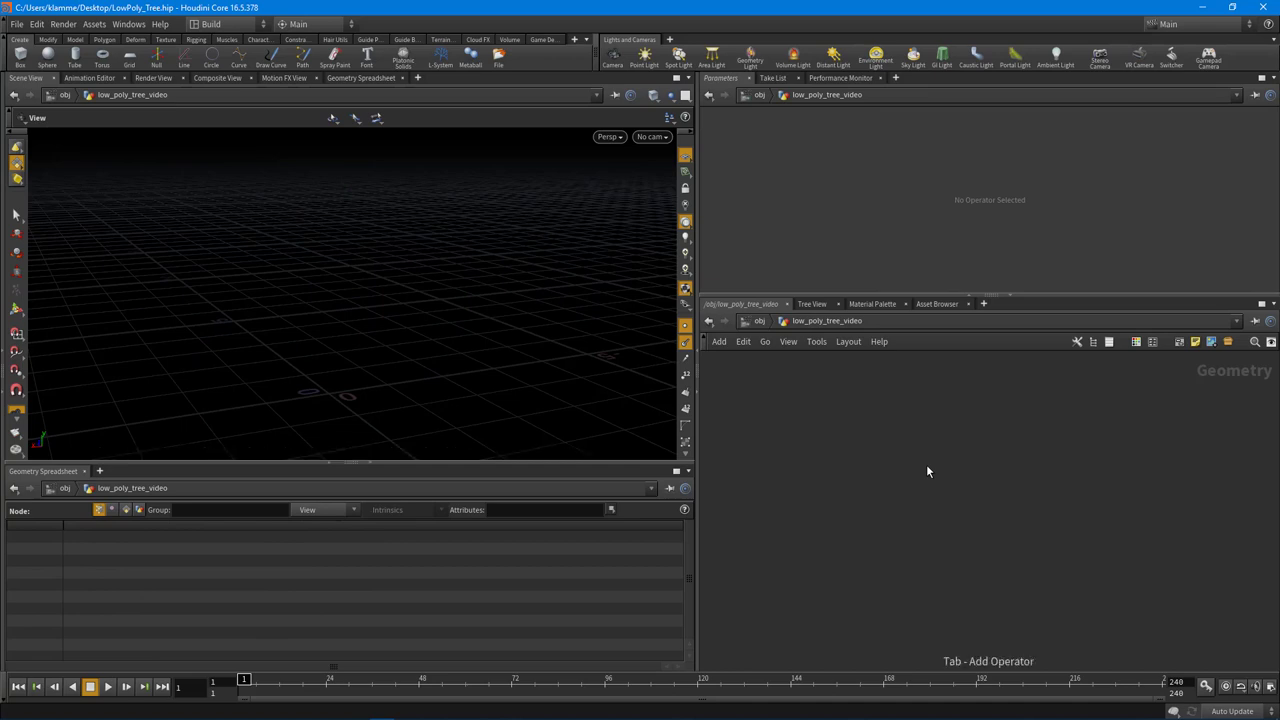
{"action": "key", "text": "Tab"}
{"action": "type", "text": "geo"}
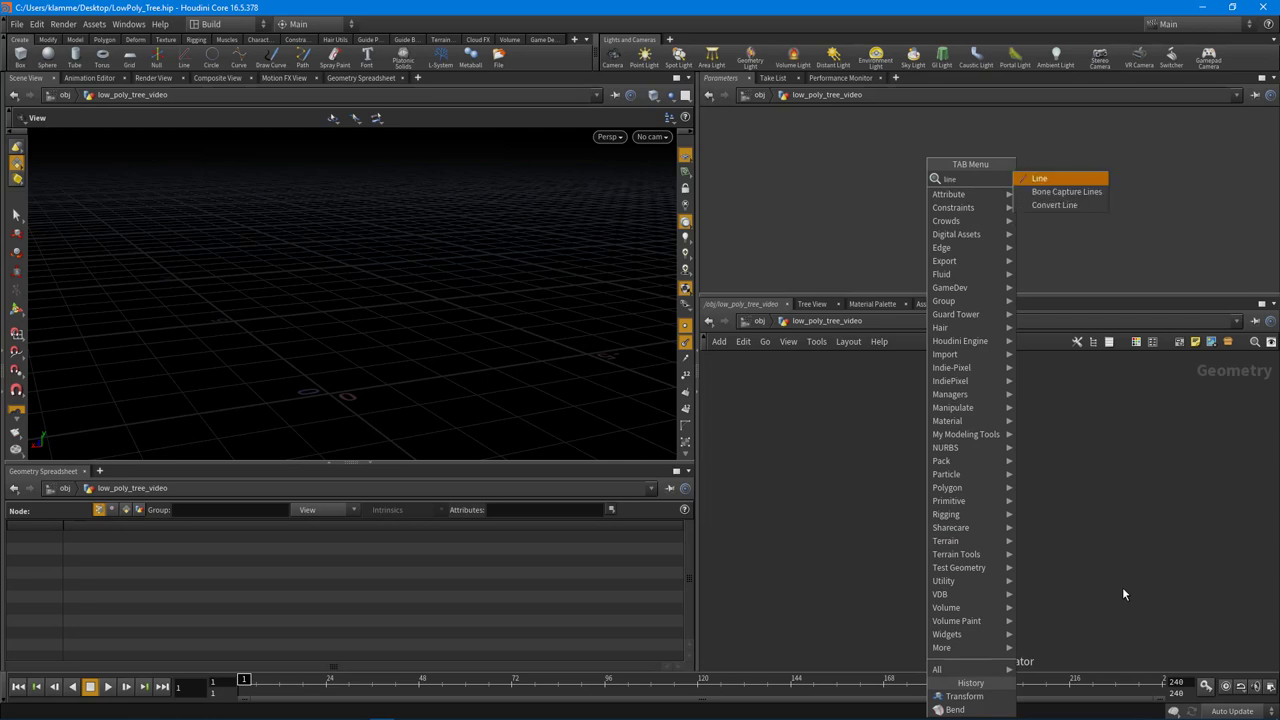
{"action": "key", "text": "Return"}
{"action": "left_click", "coordinate": [964, 484]}
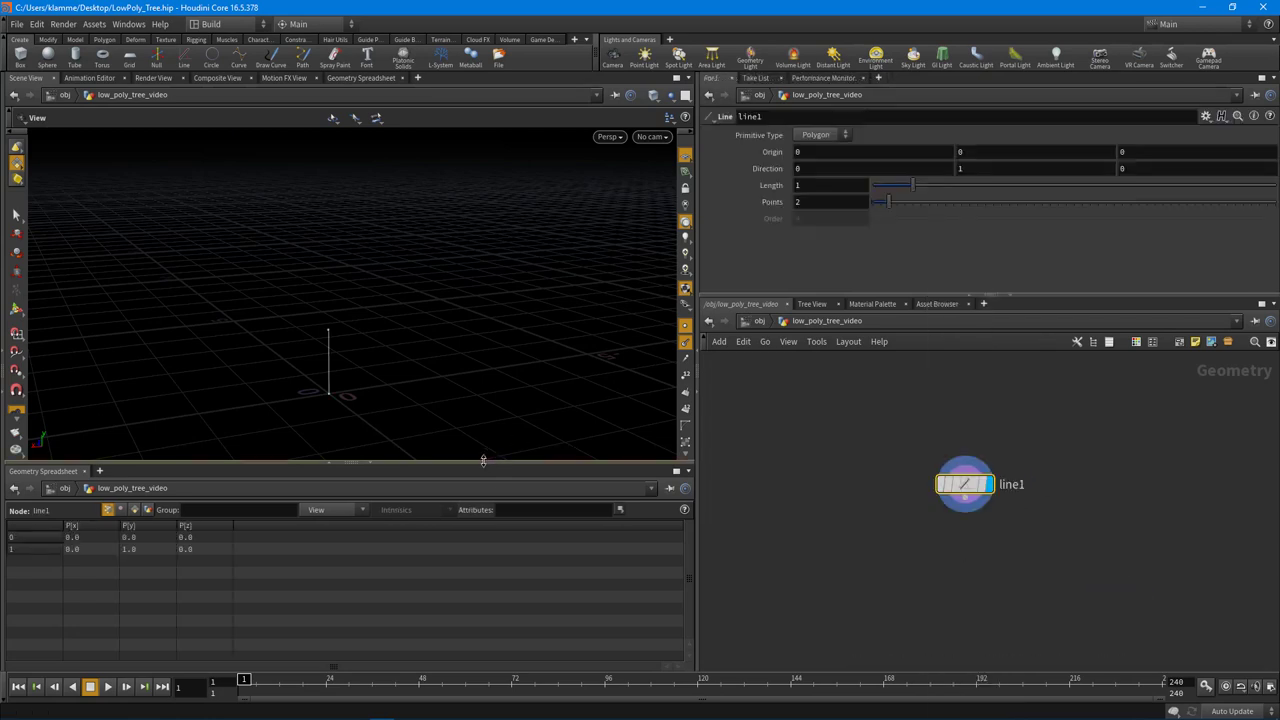
- Shrink the spreadsheet pane and set the line's length to 4.27 and its points to 10
{"action": "left_click_drag", "start_coordinate": [490, 470], "coordinate": [485, 518]}
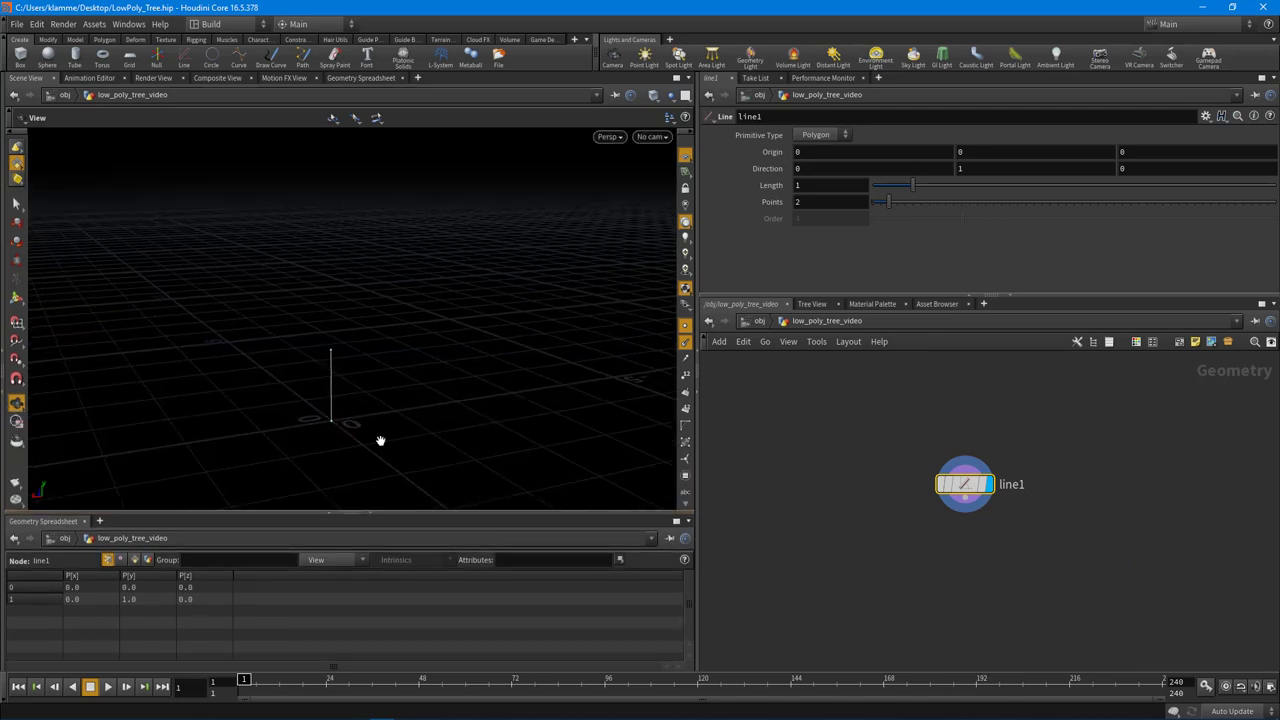
{"action": "left_click_drag", "start_coordinate": [380, 440], "coordinate": [322, 370]}
{"action": "left_click_drag", "start_coordinate": [313, 302], "coordinate": [360, 320]}
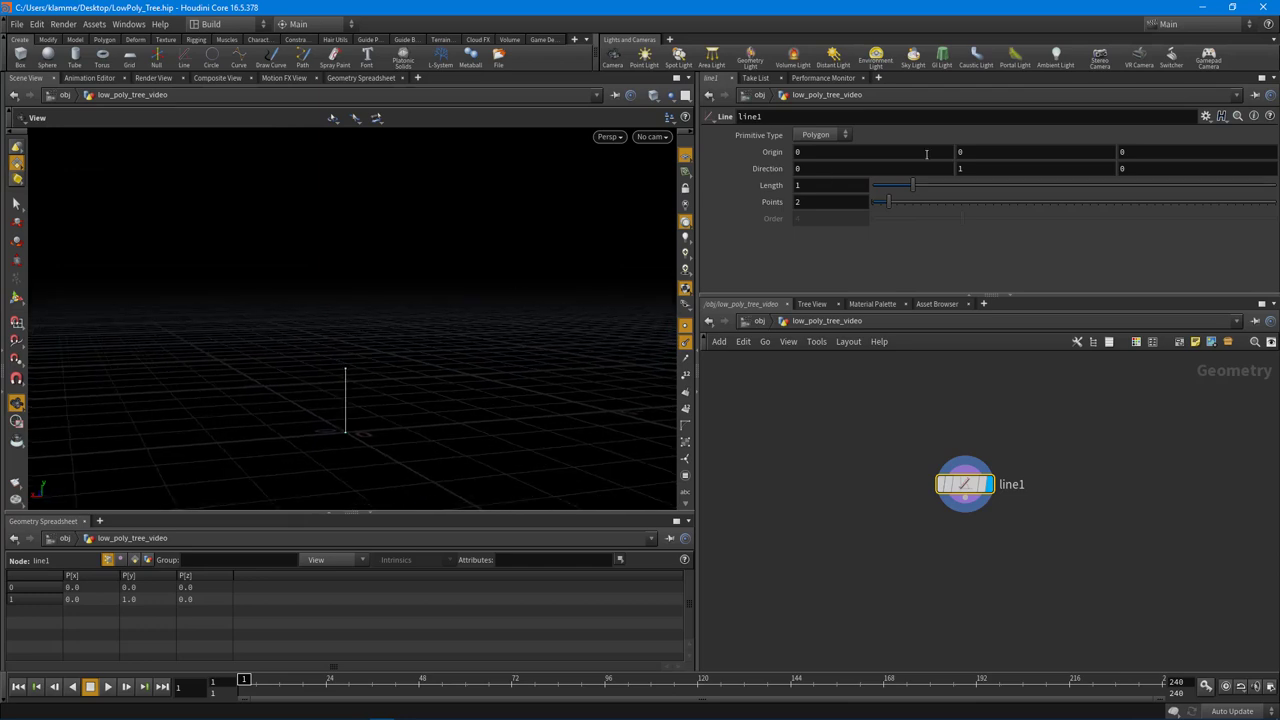
{"action": "left_click_drag", "start_coordinate": [964, 187], "coordinate": [1044, 187]}
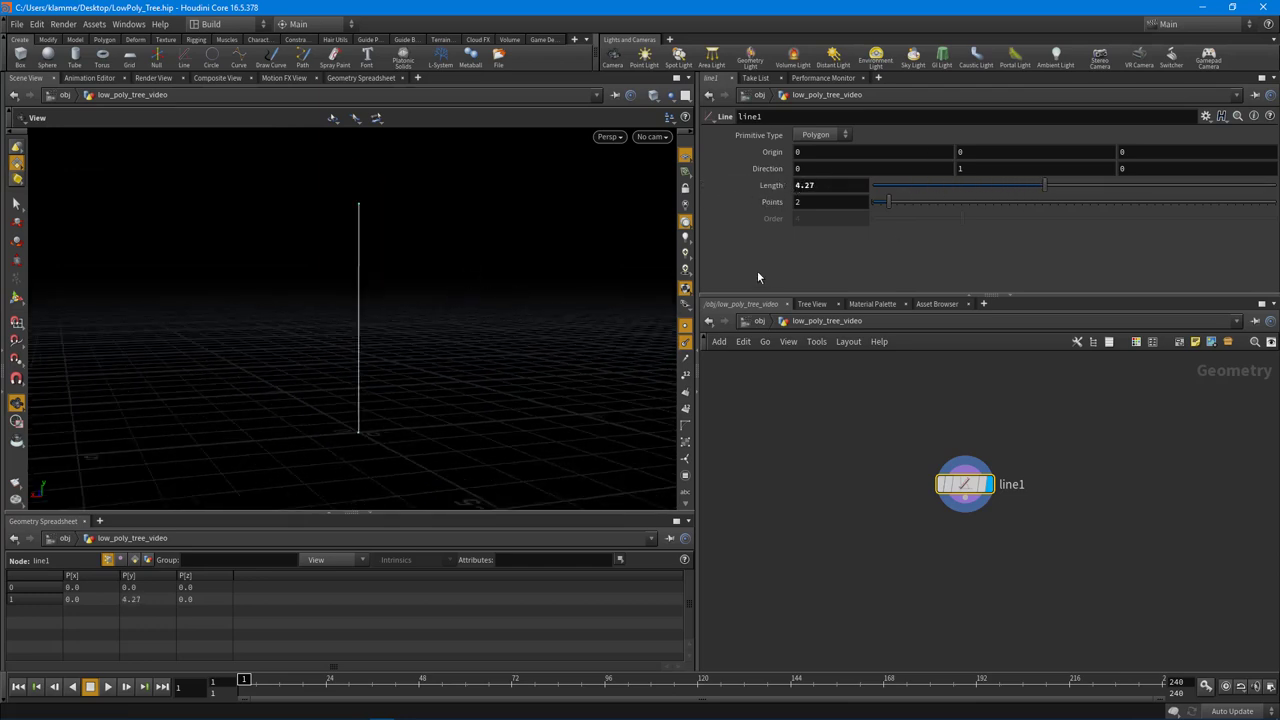
{"action": "left_click_drag", "start_coordinate": [895, 203], "coordinate": [951, 215]}
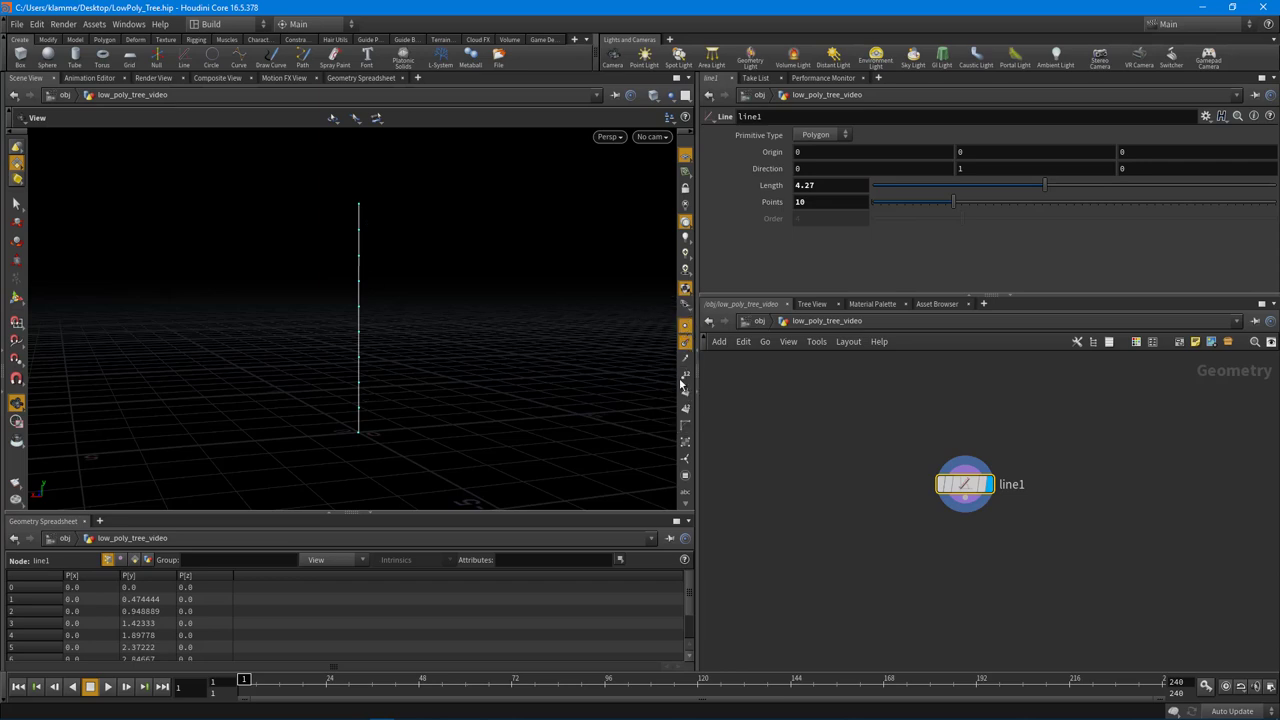
- Examine the divided line from several angles, toggling the point display off and on
{"action": "left_click_drag", "start_coordinate": [401, 309], "coordinate": [385, 339]}
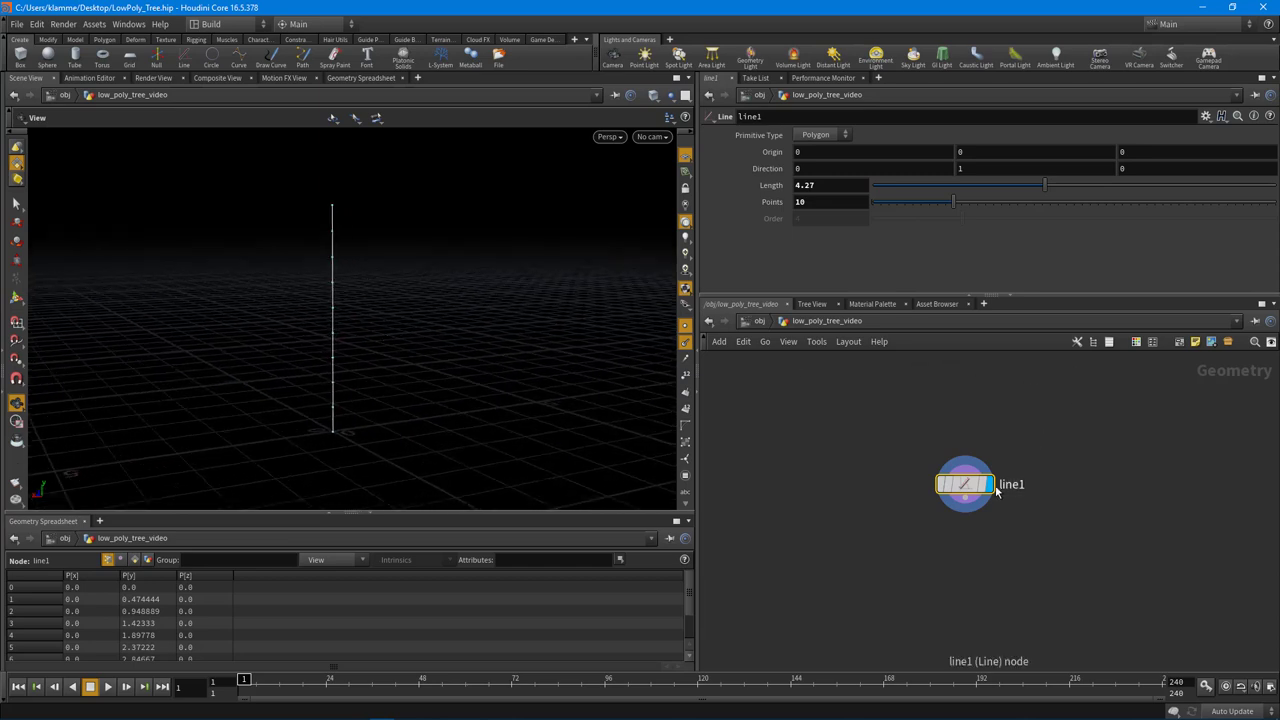
{"action": "left_click_drag", "start_coordinate": [967, 490], "coordinate": [967, 455]}
{"action": "mouse_move", "coordinate": [371, 363]}
{"action": "left_mouse_down"}
{"action": "mouse_move", "coordinate": [354, 363]}
{"action": "mouse_move", "coordinate": [583, 363]}
{"action": "mouse_move", "coordinate": [383, 357]}
{"action": "mouse_move", "coordinate": [371, 377]}
{"action": "left_mouse_up"}
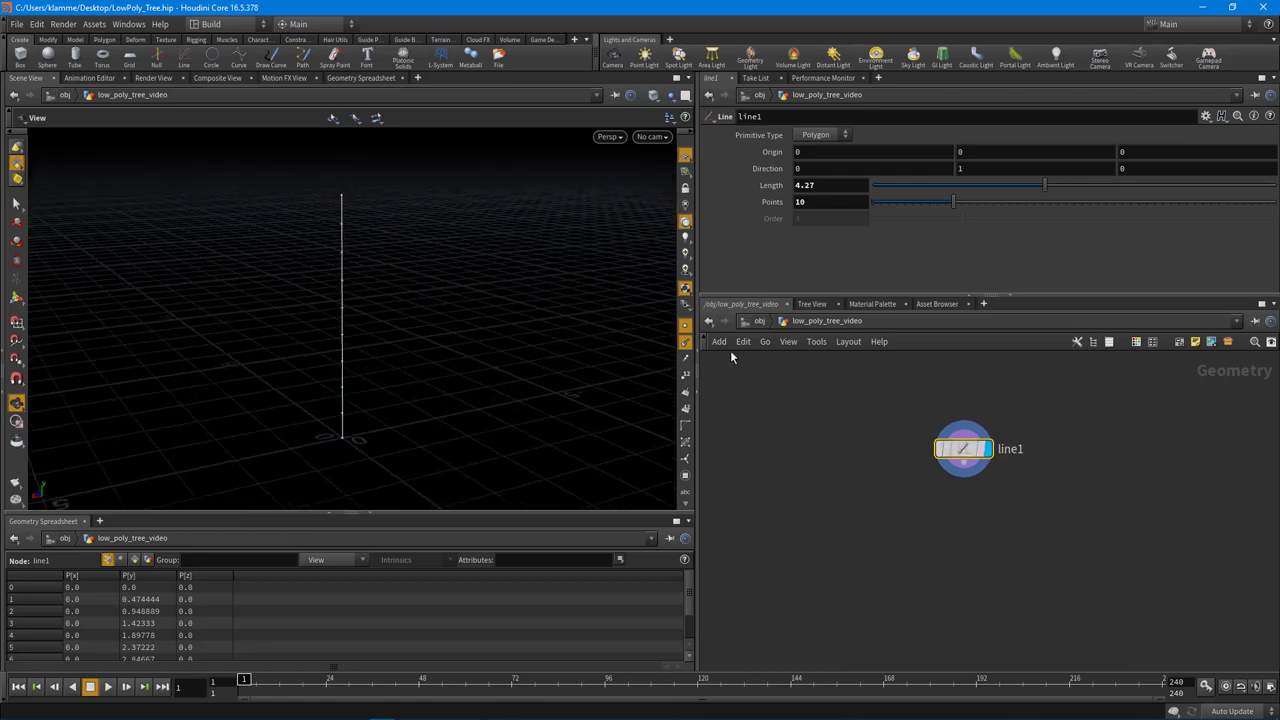
{"action": "left_click", "coordinate": [685, 325]}
{"action": "left_click", "coordinate": [685, 325]}
{"action": "left_click_drag", "start_coordinate": [394, 371], "coordinate": [411, 432]}
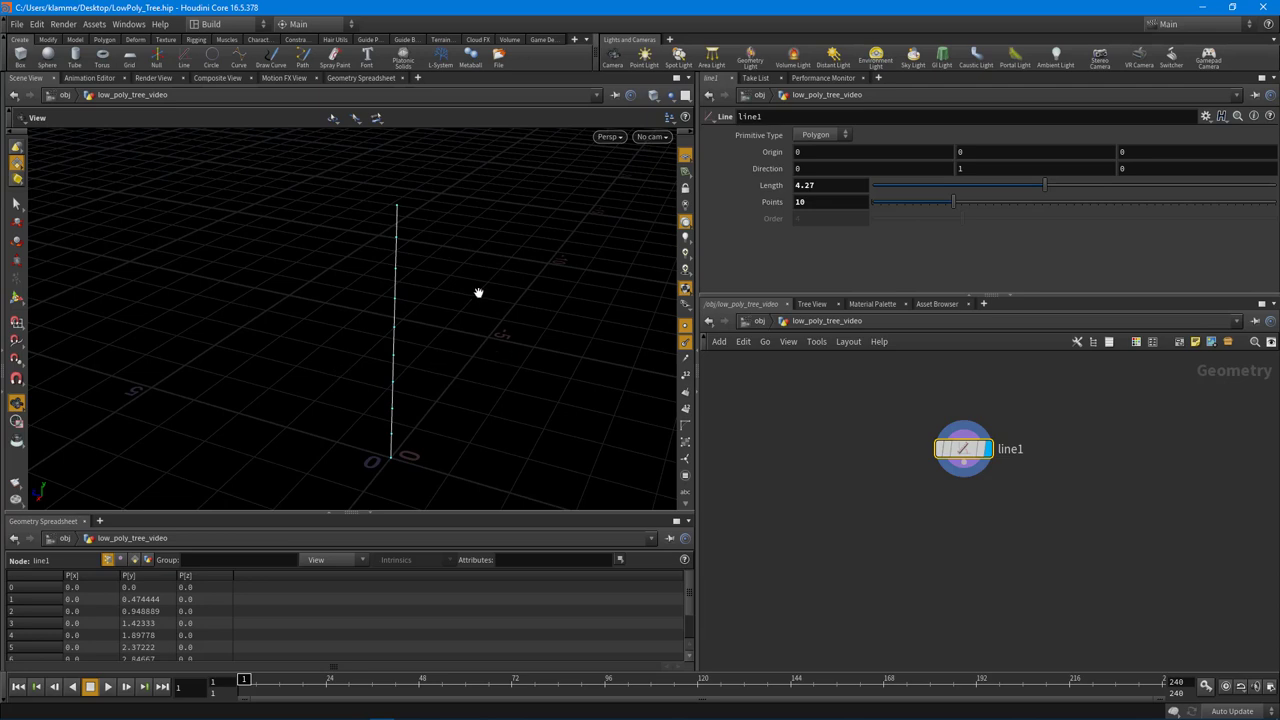
{"action": "left_click_drag", "start_coordinate": [444, 283], "coordinate": [395, 320]}
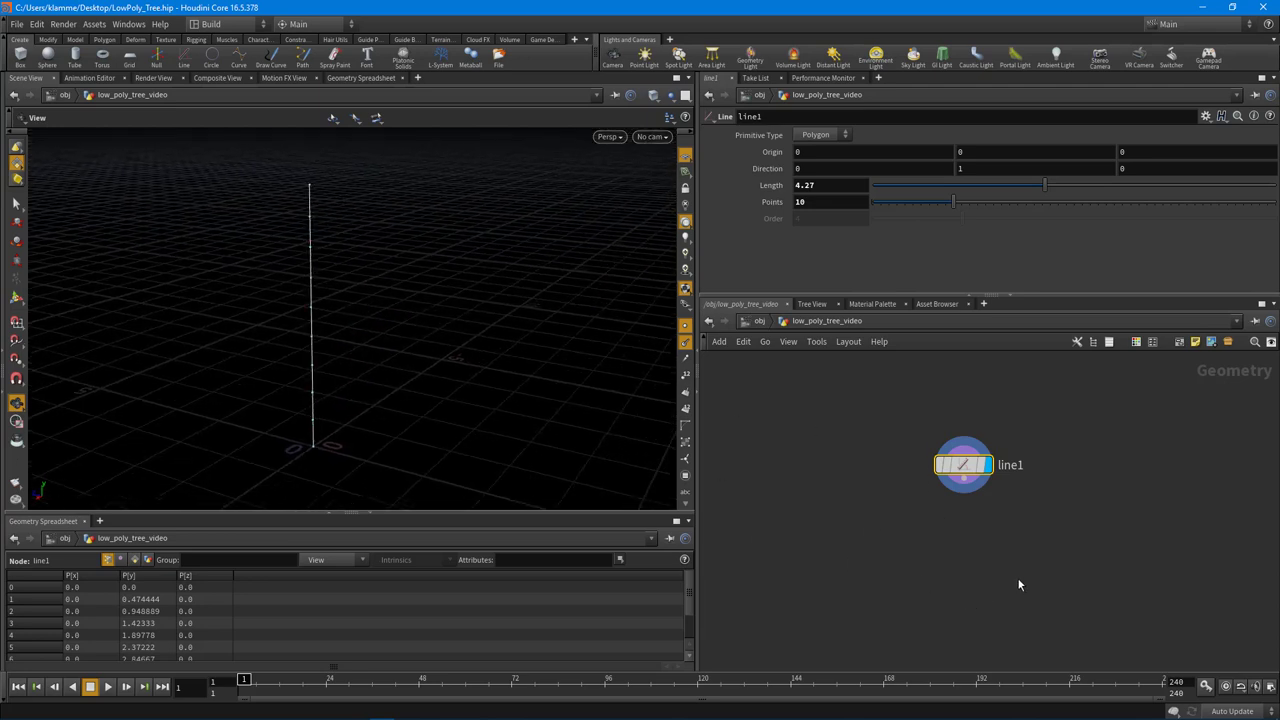
- Add a Point Jitter node below the Line node, fed by its output, and display its result
{"action": "left_click", "coordinate": [912, 590]}
{"action": "key", "text": "Tab"}
{"action": "type", "text": "point"}
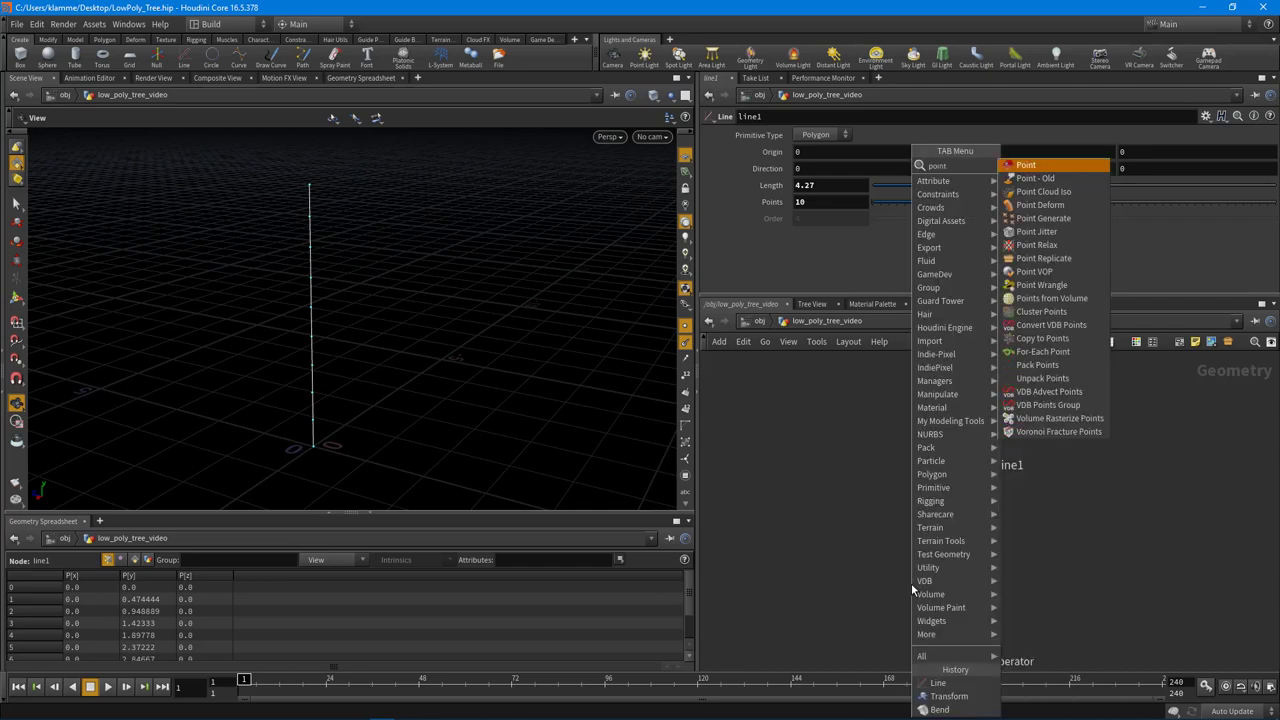
{"action": "left_click", "coordinate": [1036, 231]}
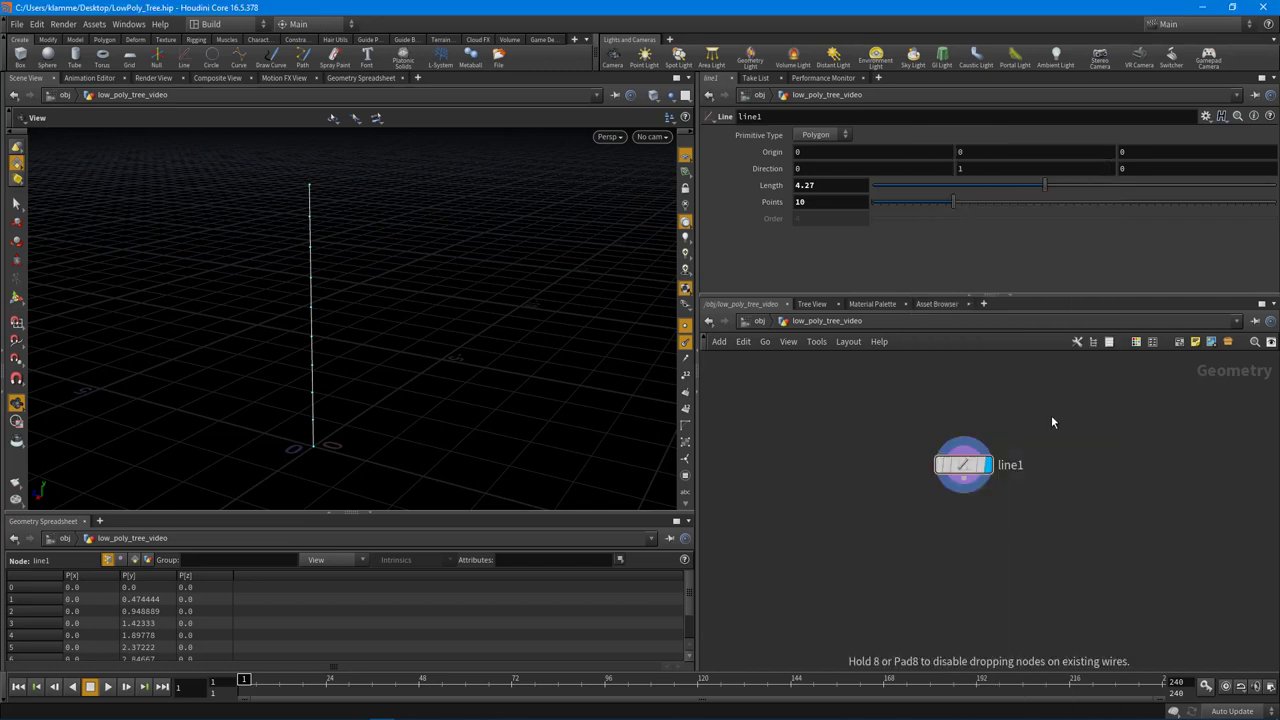
{"action": "left_click", "coordinate": [977, 542]}
{"action": "scroll", "coordinate": [977, 542], "scroll_direction": "up", "scroll_amount": 3}
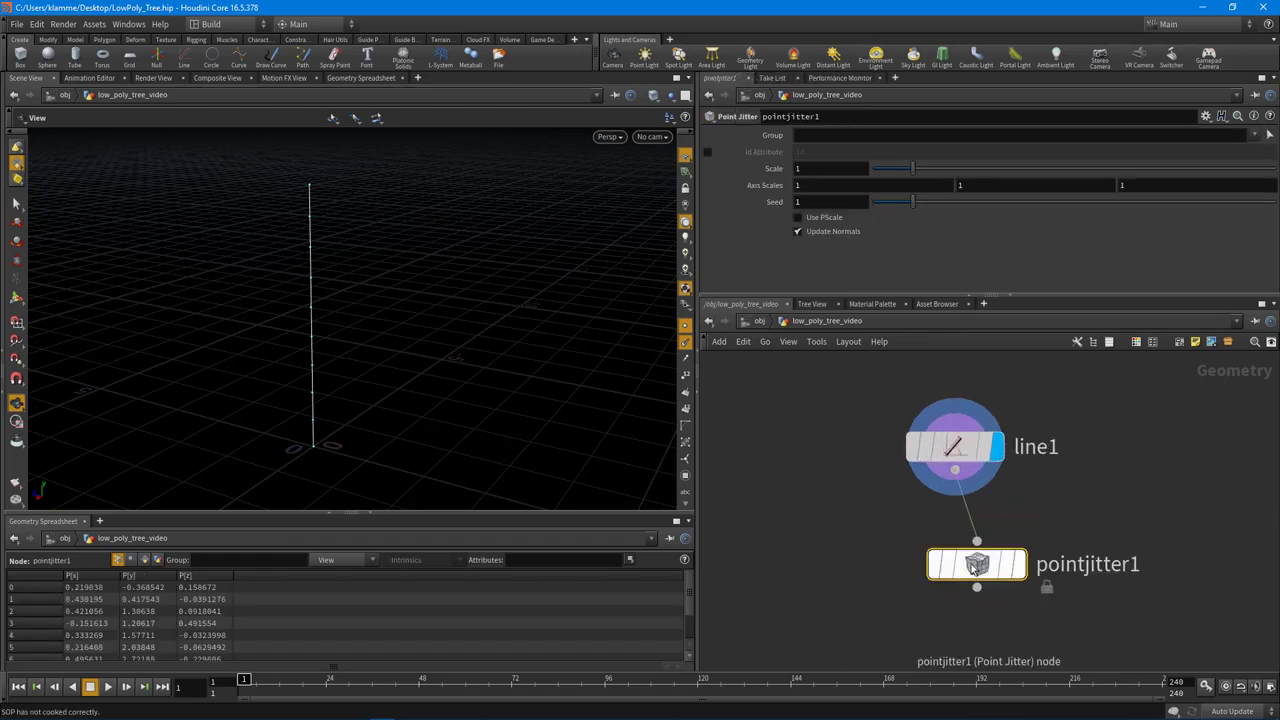
{"action": "left_click", "coordinate": [1008, 558]}
- Reduce the Point Jitter scale to 0.16 and check the jittered line in the viewport
{"action": "left_click_drag", "start_coordinate": [500, 374], "coordinate": [454, 289]}
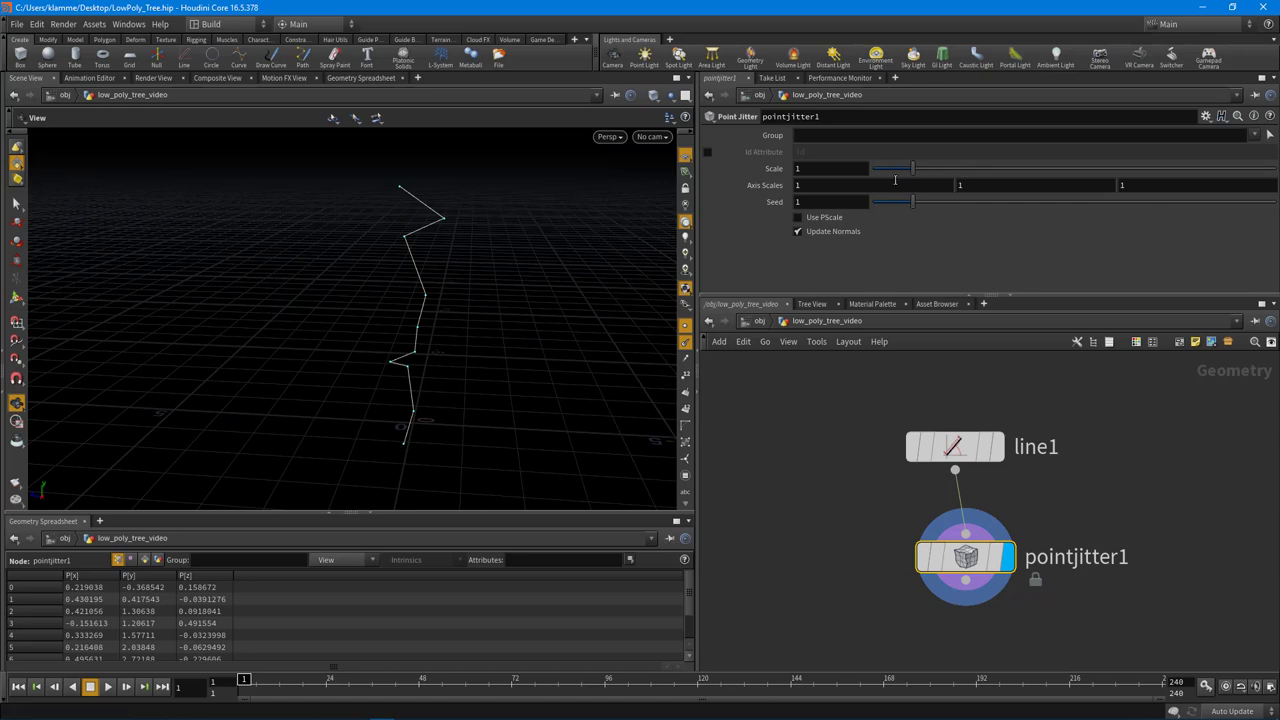
{"action": "middle_click_drag", "start_coordinate": [843, 168], "coordinate": [339, 221]}
{"action": "left_click_drag", "start_coordinate": [548, 332], "coordinate": [436, 321]}
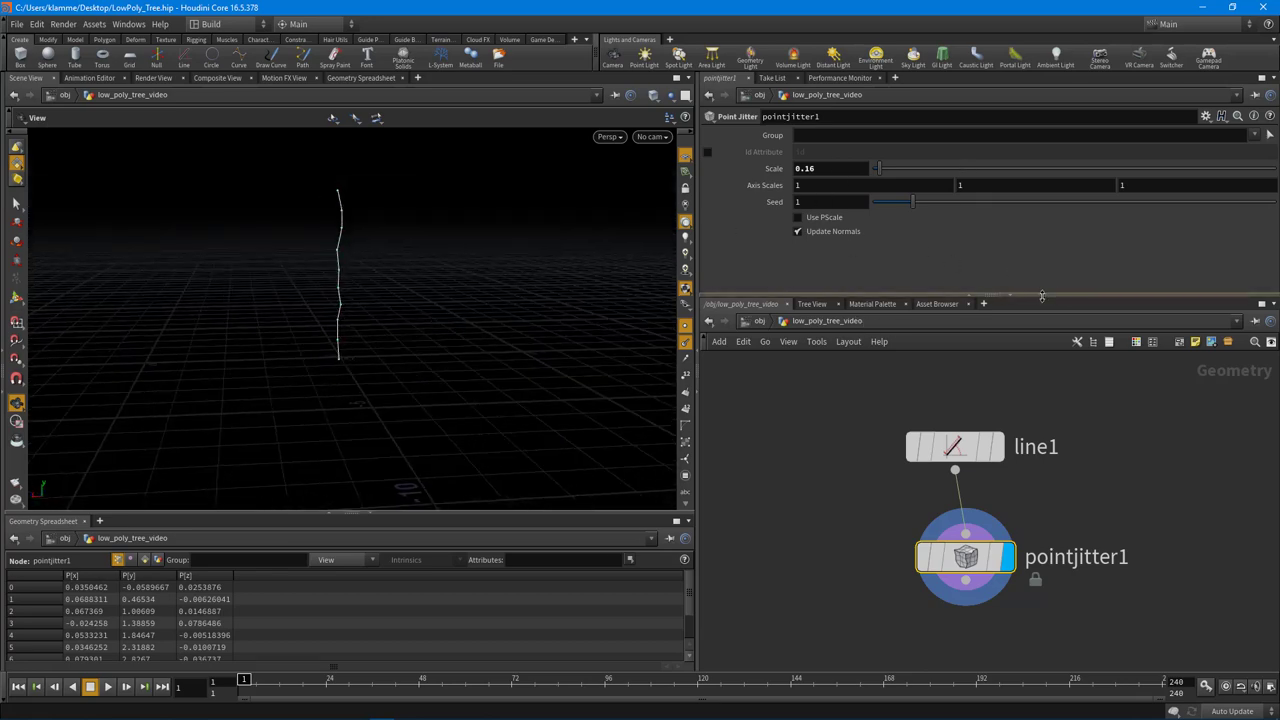
- Delete the Point Jitter node and give the network editor more height than before
{"action": "left_click_drag", "start_coordinate": [1010, 296], "coordinate": [1010, 335]}
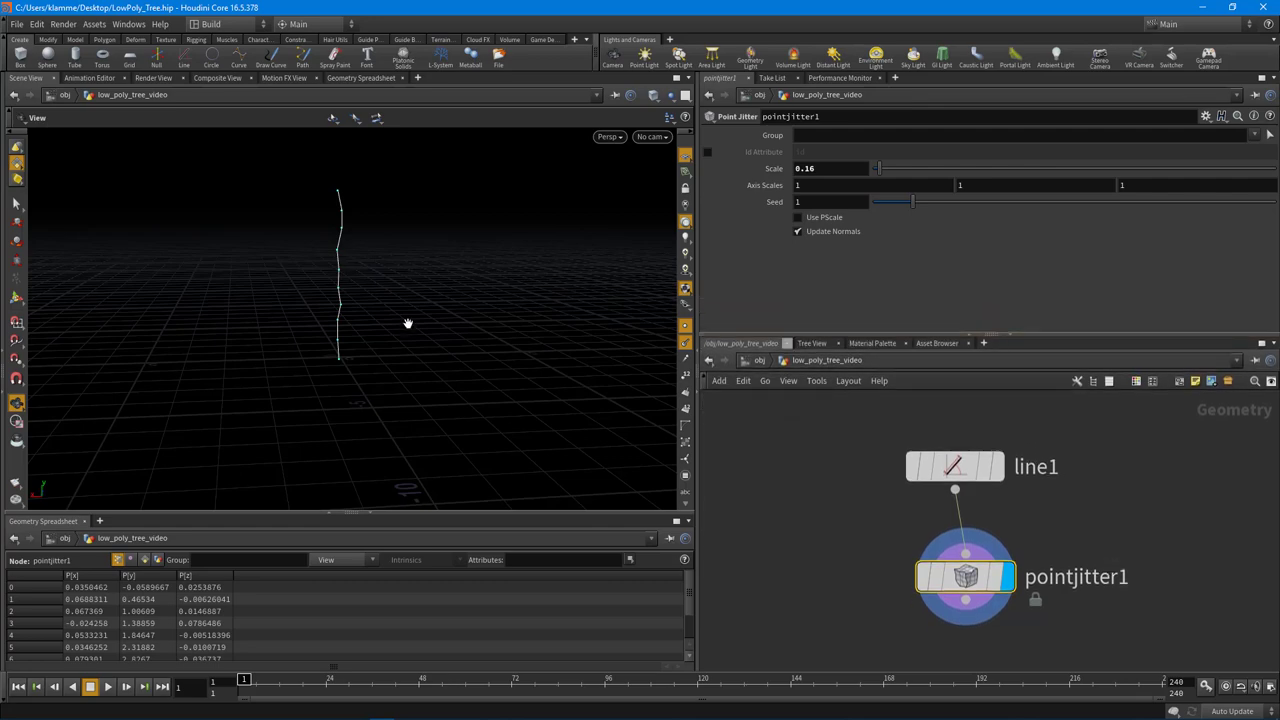
{"action": "left_click_drag", "start_coordinate": [338, 370], "coordinate": [398, 394]}
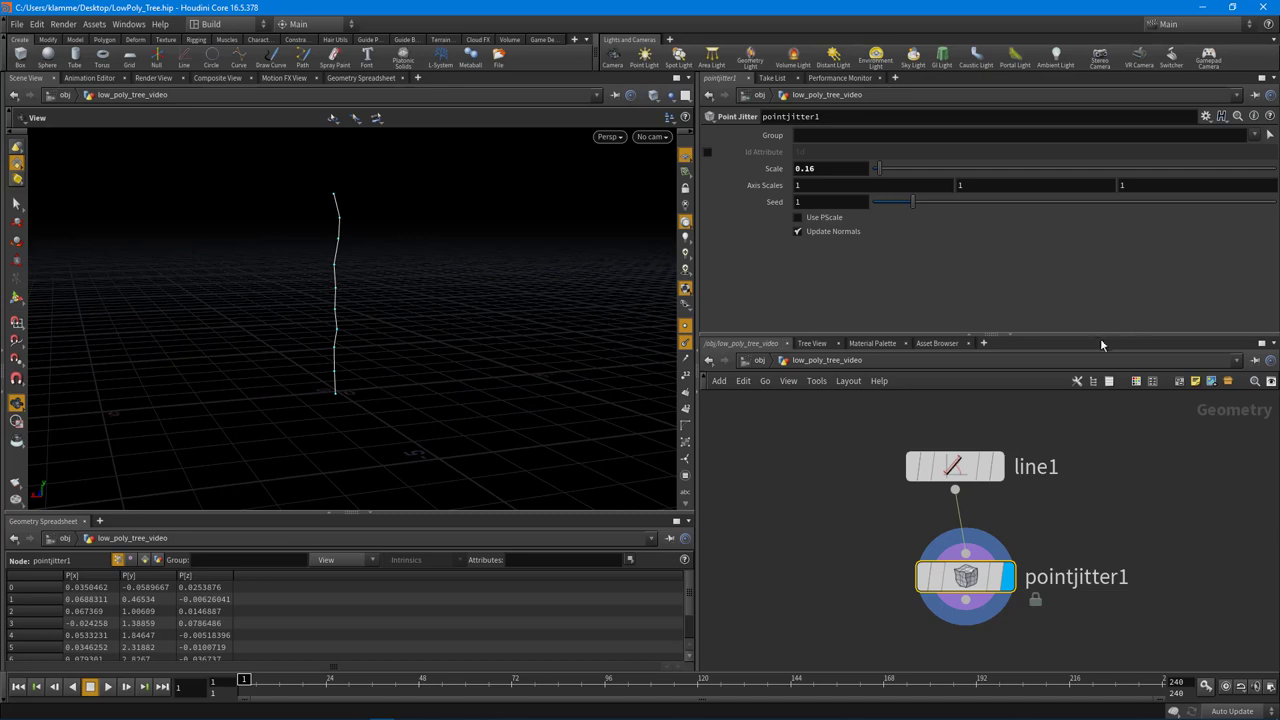
{"action": "left_click_drag", "start_coordinate": [1088, 336], "coordinate": [1085, 318]}
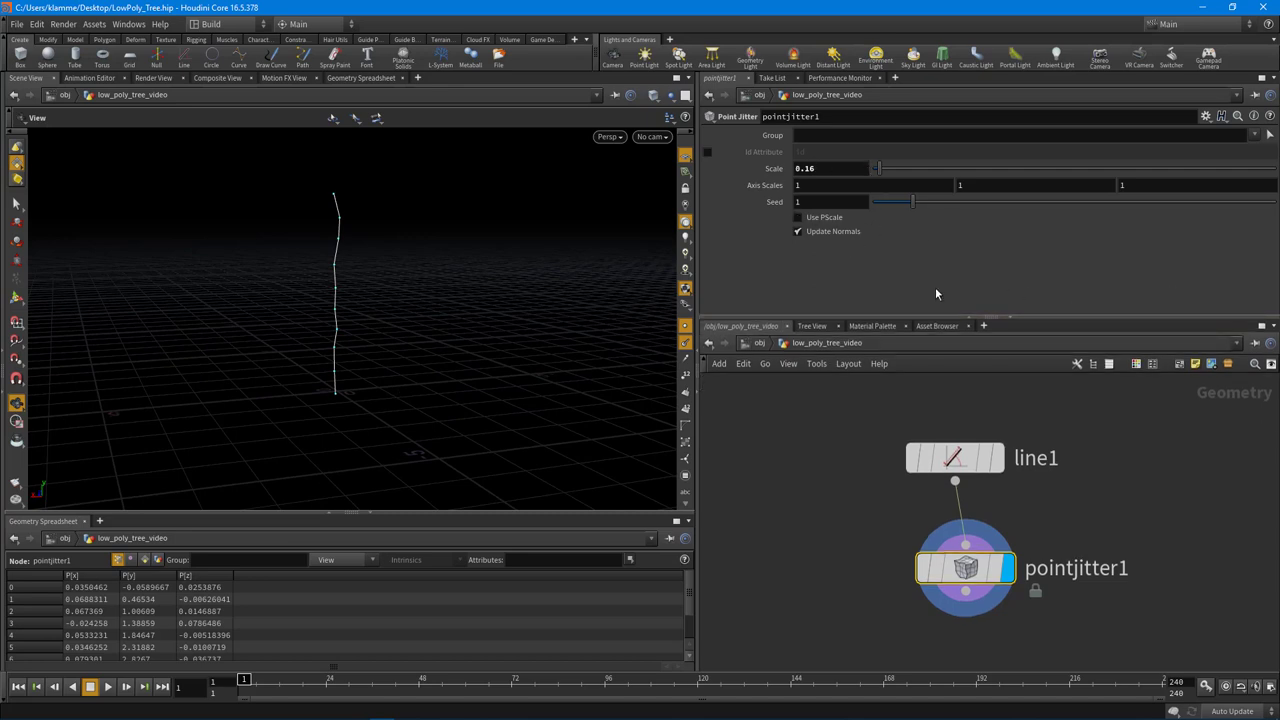
{"action": "key", "text": "Delete"}
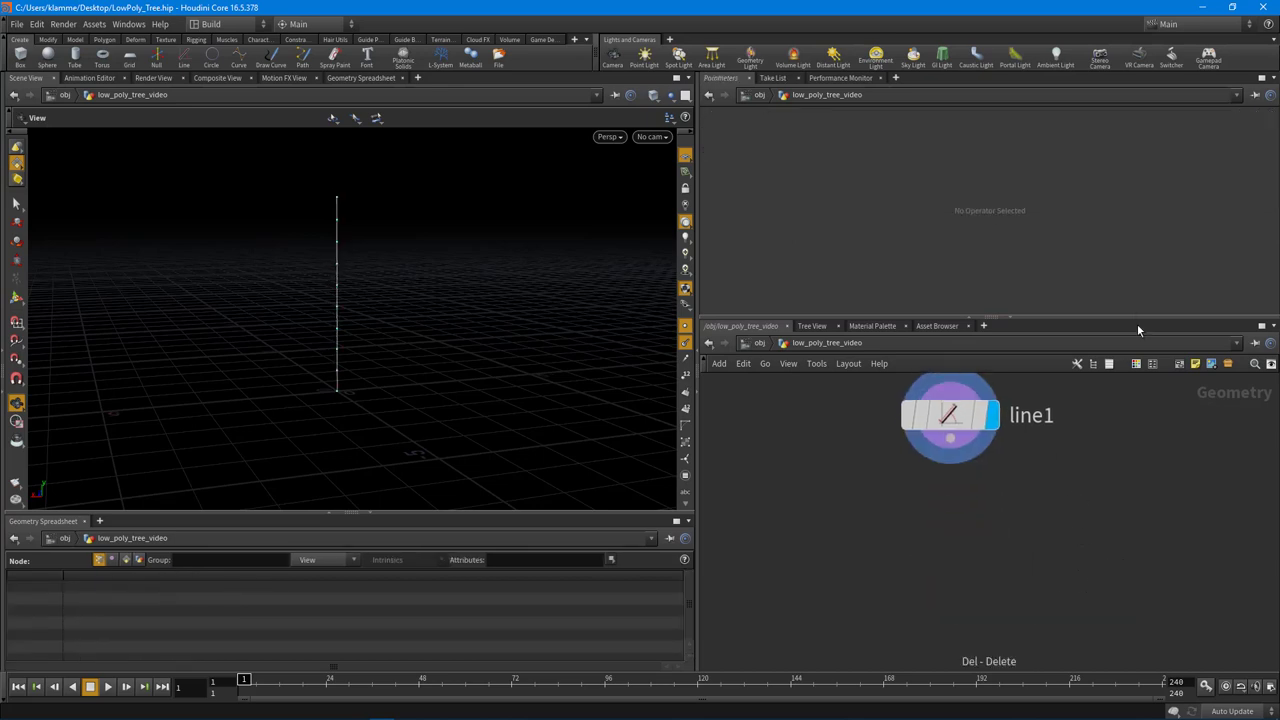
{"action": "left_click_drag", "start_coordinate": [1070, 318], "coordinate": [1066, 243]}
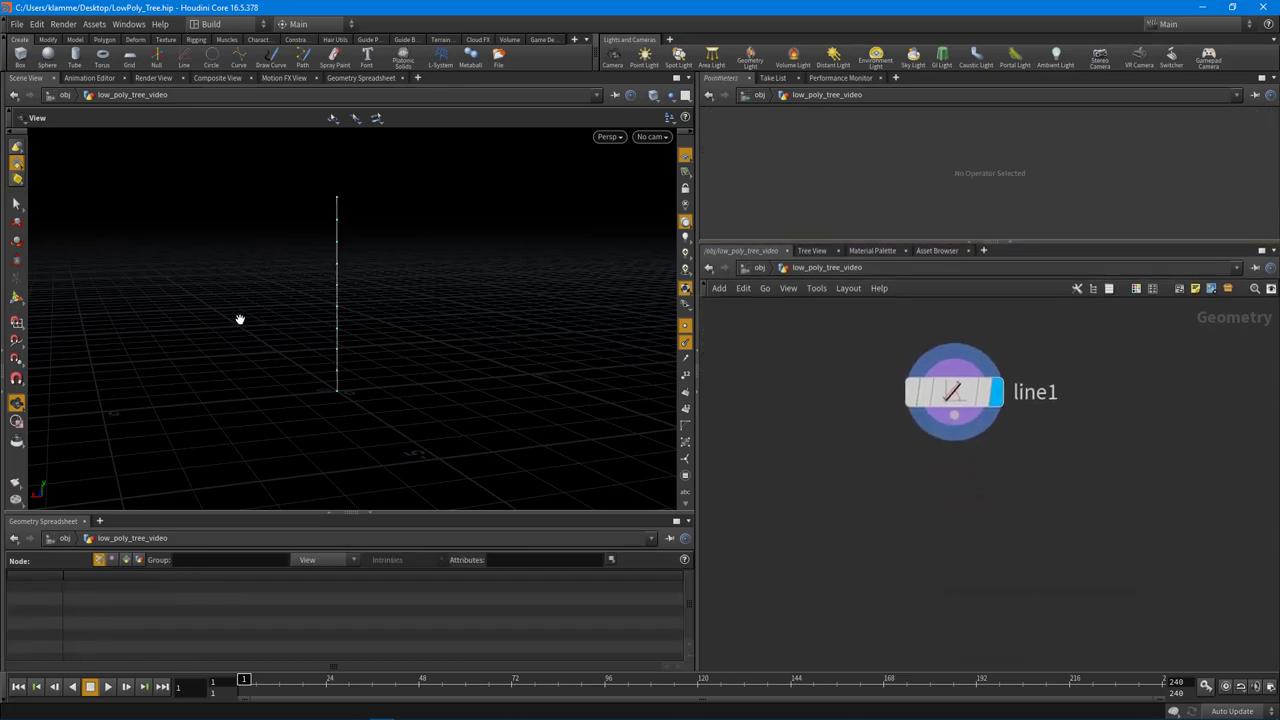
- Add an Attribute Randomize node below the Line node, fed by its output, and display its result
{"action": "left_click_drag", "start_coordinate": [240, 320], "coordinate": [322, 334]}
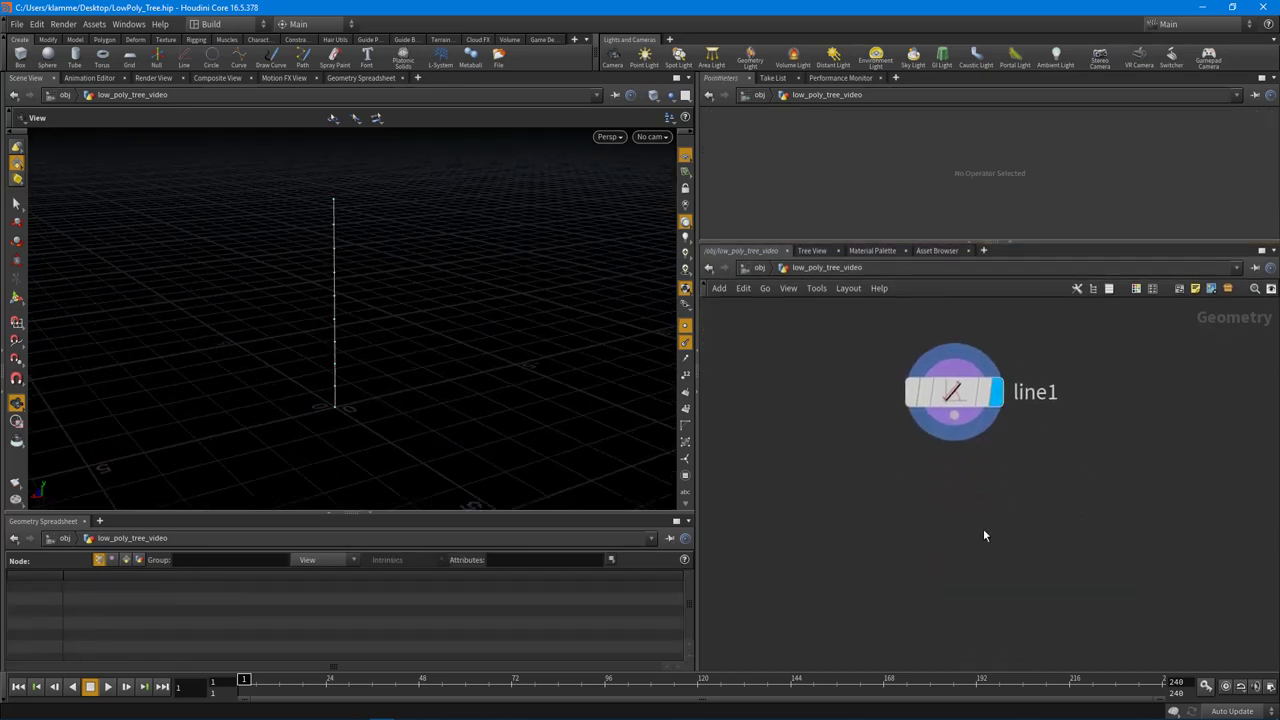
{"action": "key", "text": "Tab"}
{"action": "key", "text": "Tab"}
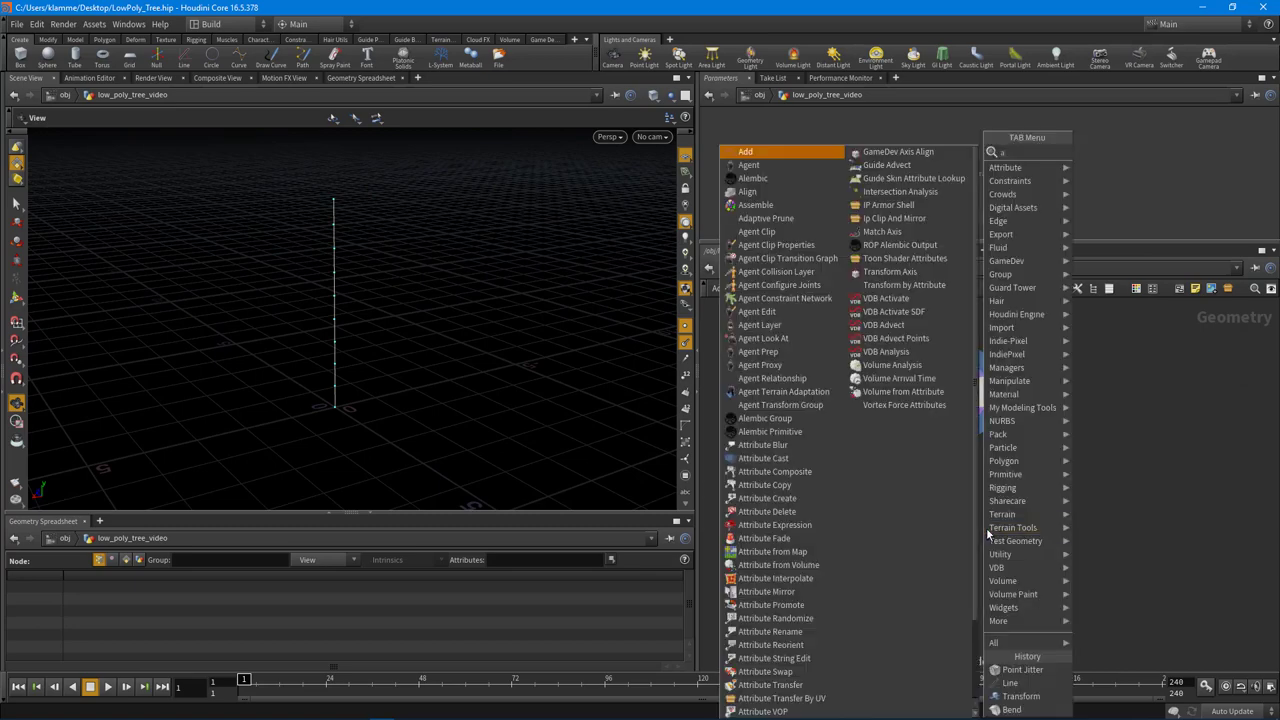
{"action": "type", "text": "attr"}
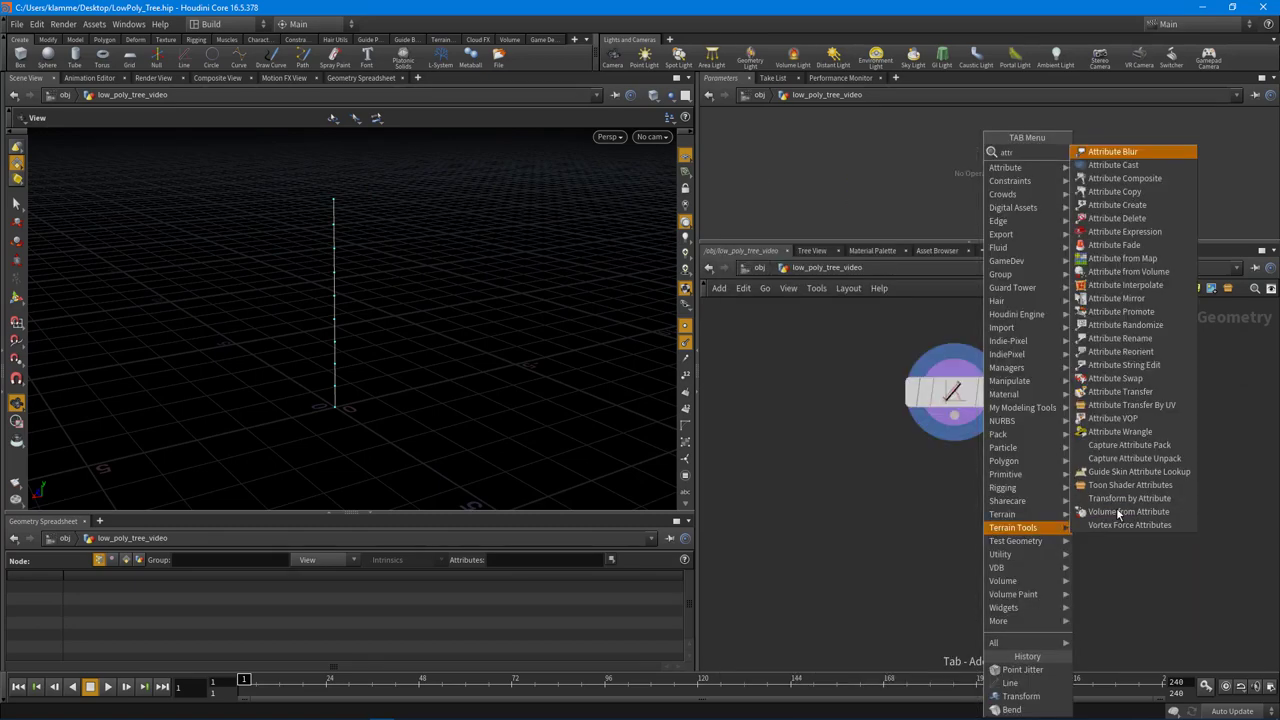
{"action": "left_click", "coordinate": [1120, 325]}
{"action": "left_click", "coordinate": [973, 527]}
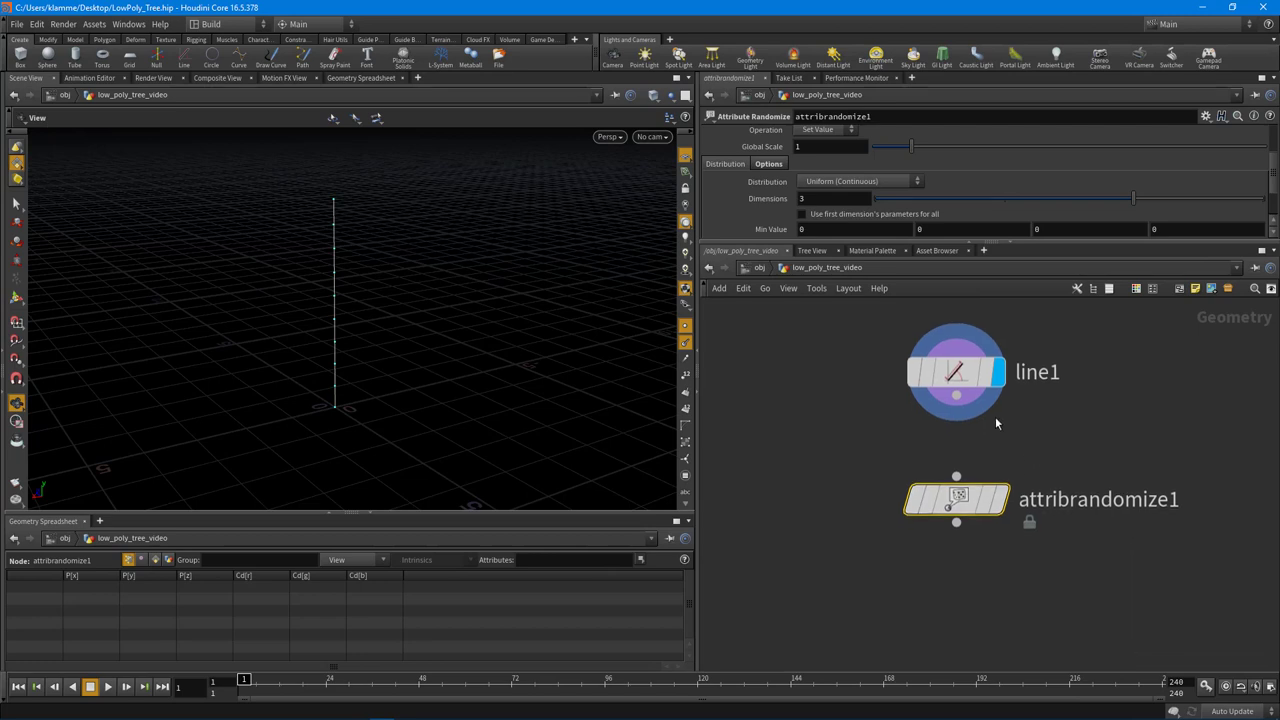
{"action": "left_click_drag", "start_coordinate": [966, 412], "coordinate": [956, 477]}
{"action": "left_click", "coordinate": [1000, 498]}
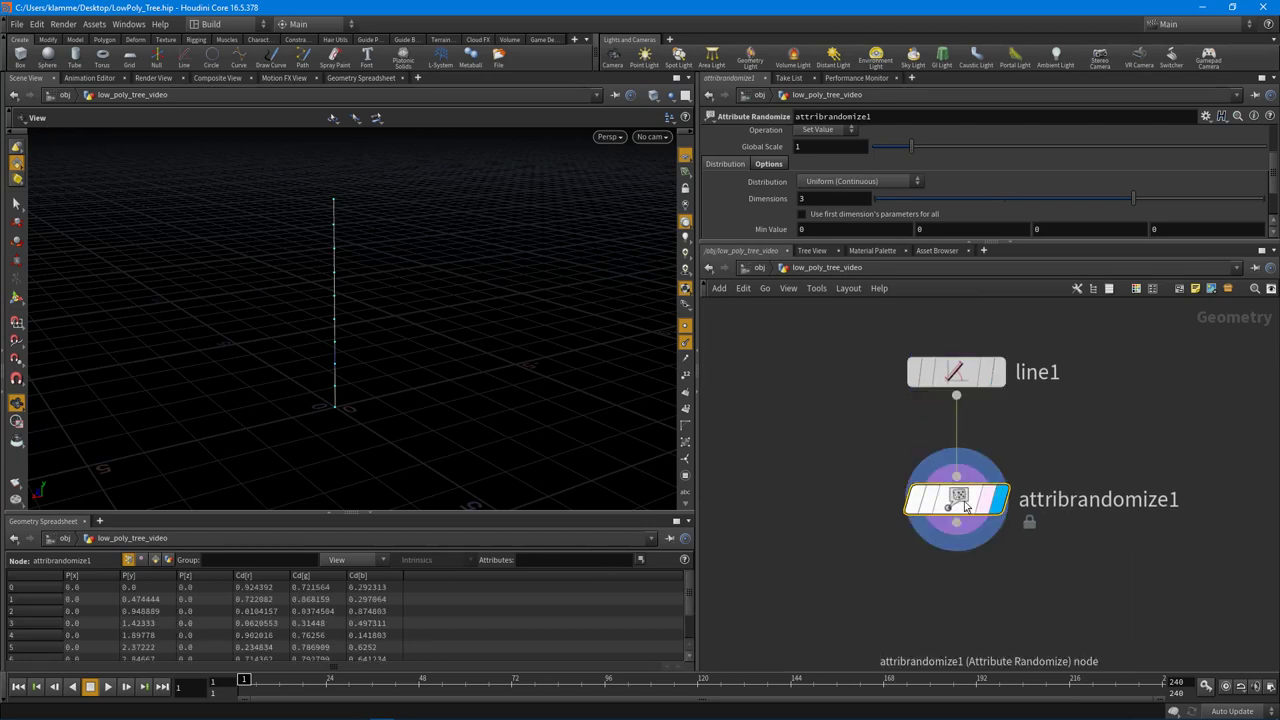
- Rename the Attribute Randomize node as random_normals
{"action": "double_click", "coordinate": [1076, 496]}
{"action": "type", "text": "random_normals"}
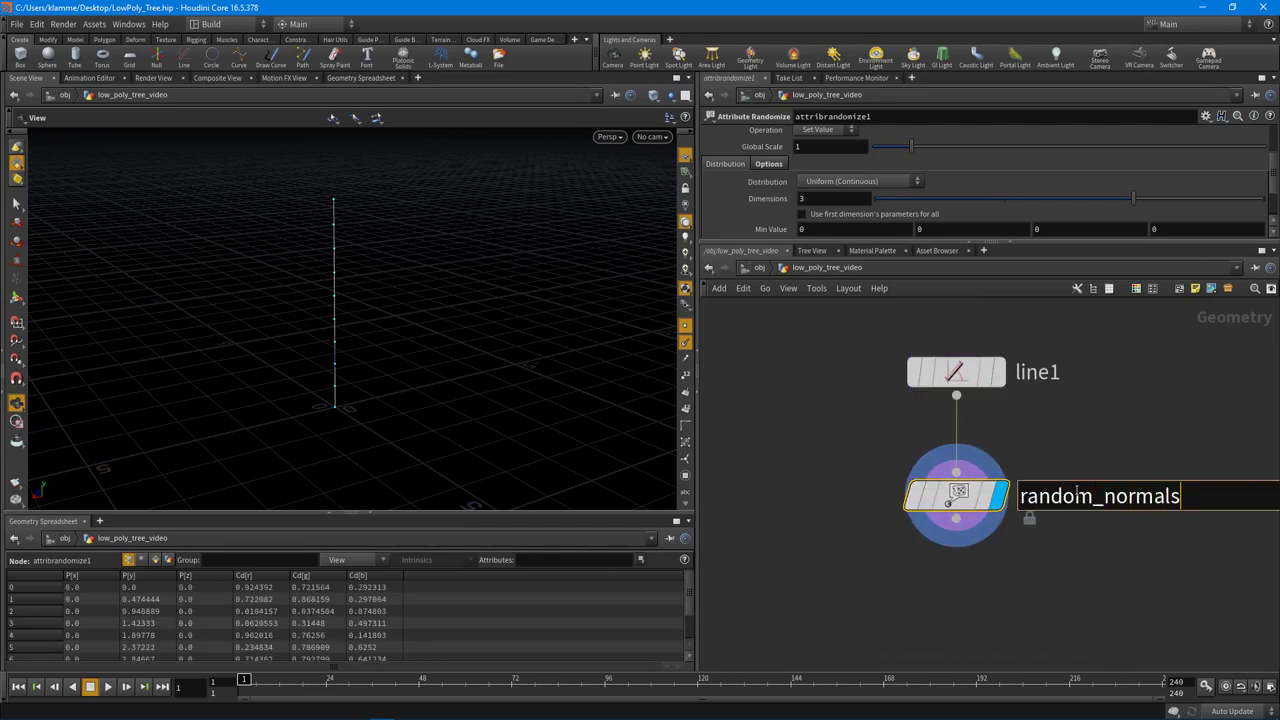
{"action": "key", "text": "Return"}
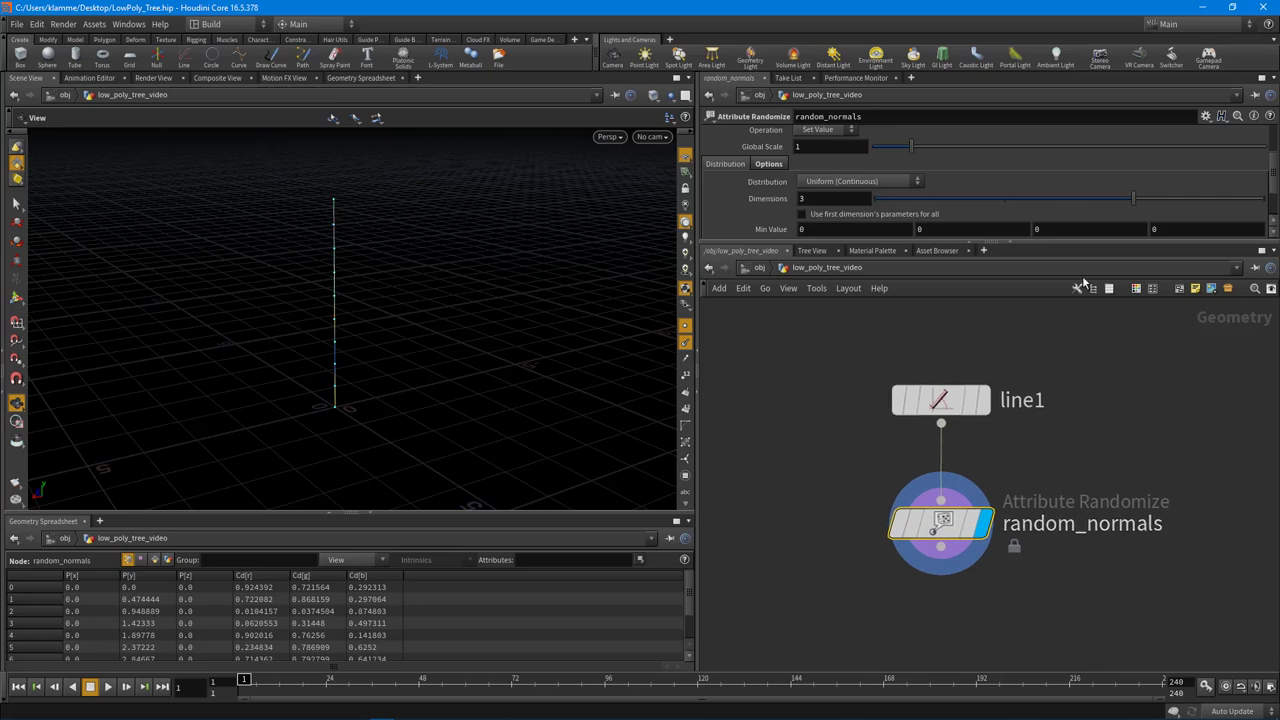
- Enlarge the parameter area and set the attribute that random_normals randomizes to N
{"action": "left_click_drag", "start_coordinate": [1066, 243], "coordinate": [1050, 386]}
{"action": "left_click_drag", "start_coordinate": [303, 351], "coordinate": [394, 374]}
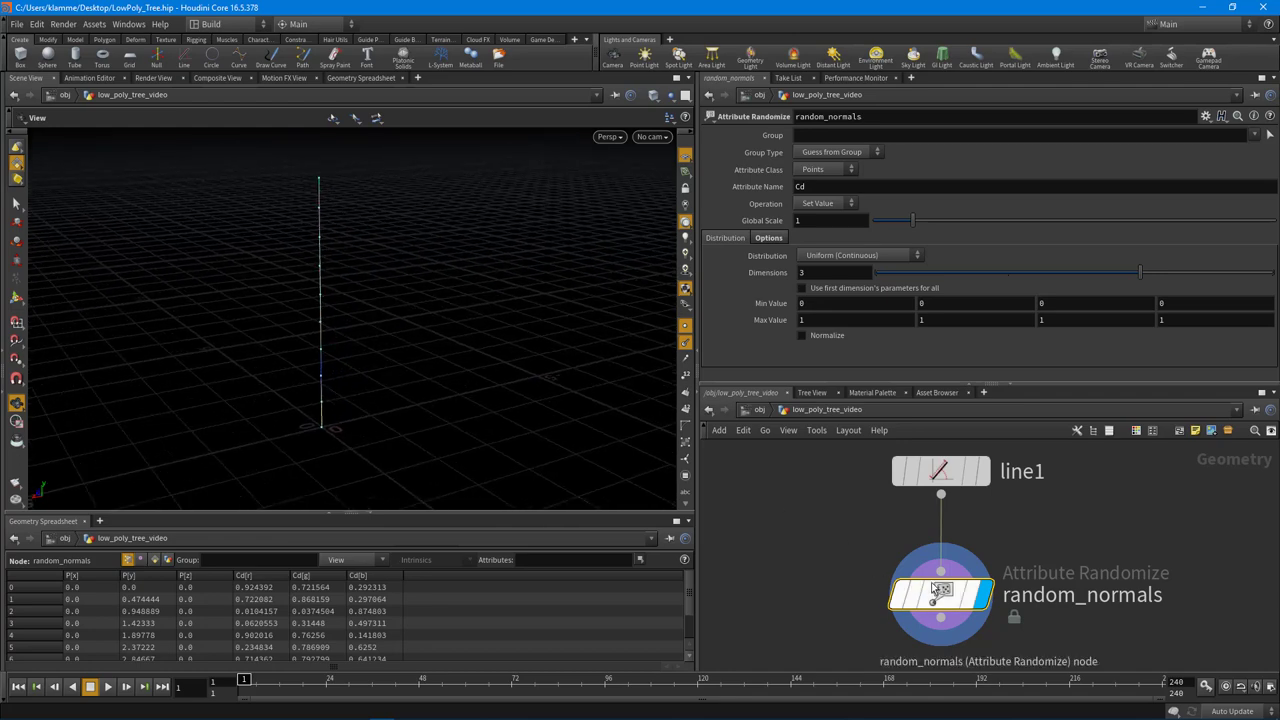
{"action": "left_click_drag", "start_coordinate": [941, 600], "coordinate": [941, 584]}
{"action": "left_click_drag", "start_coordinate": [325, 290], "coordinate": [349, 237]}
{"action": "left_click_drag", "start_coordinate": [338, 290], "coordinate": [320, 226]}
{"action": "left_click", "coordinate": [834, 186]}
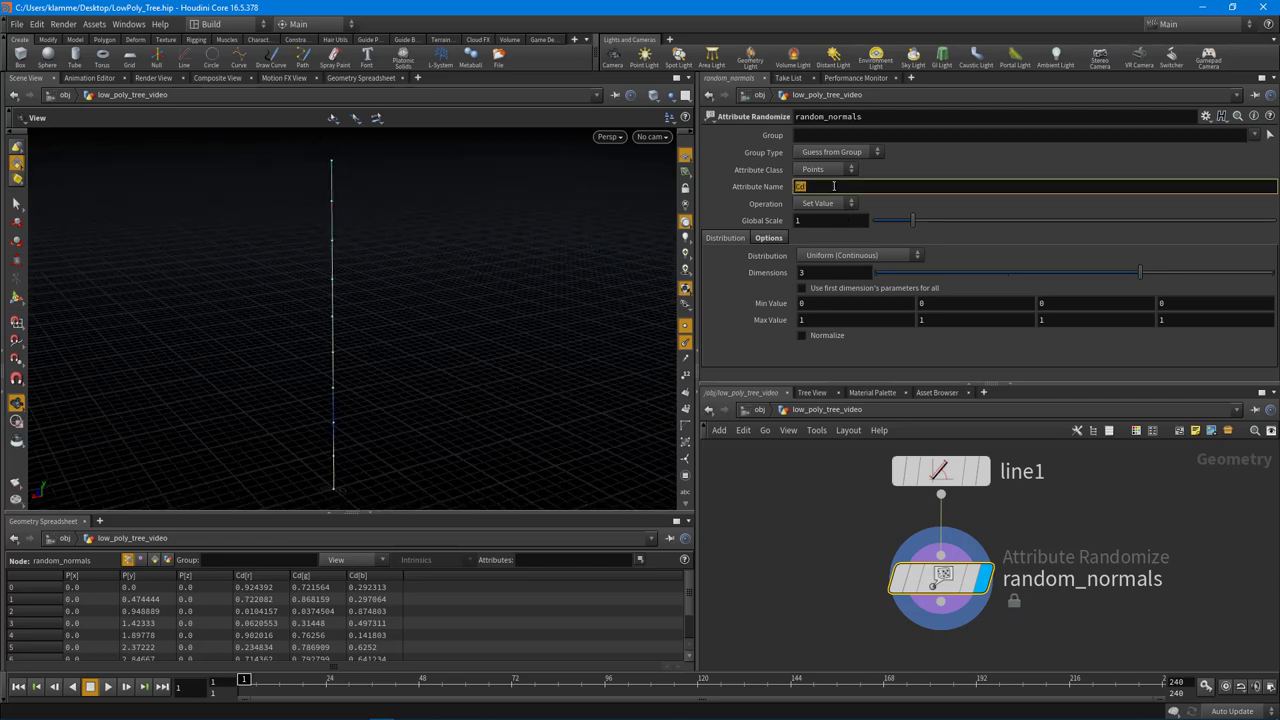
{"action": "type", "text": "N"}
{"action": "key", "text": "Return"}
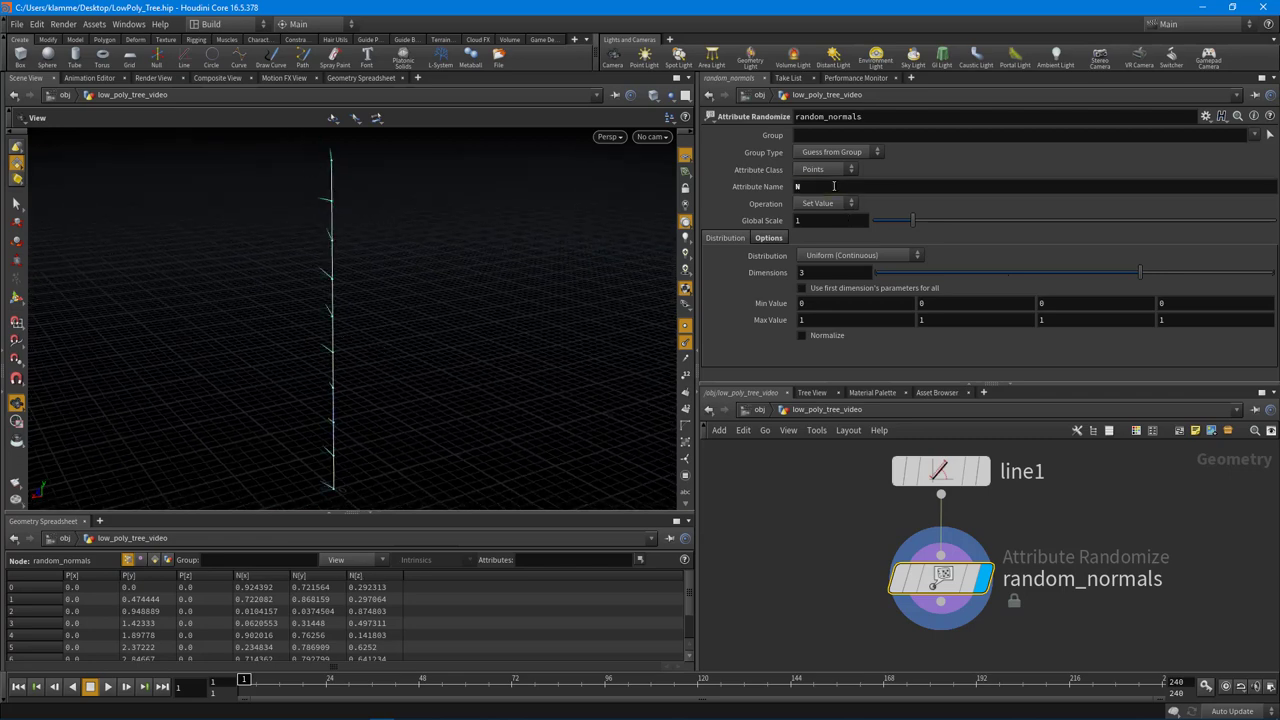
- Set the Y component of the random normals' maximum value to 0 and check the normals in the viewport
{"action": "left_click_drag", "start_coordinate": [380, 348], "coordinate": [391, 305]}
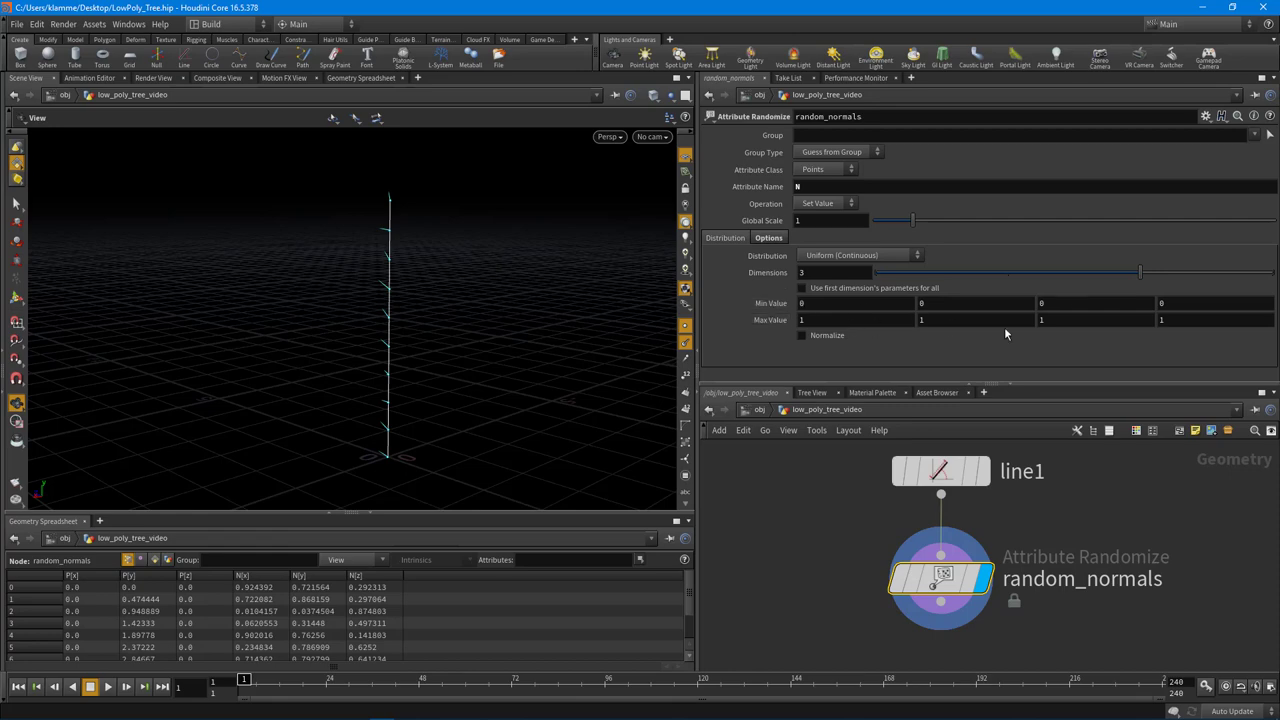
{"action": "left_click_drag", "start_coordinate": [480, 346], "coordinate": [504, 337]}
{"action": "left_click", "coordinate": [955, 320]}
{"action": "type", "text": "0"}
{"action": "key", "text": "Return"}
{"action": "left_click_drag", "start_coordinate": [374, 320], "coordinate": [348, 303]}
{"action": "left_click_drag", "start_coordinate": [540, 315], "coordinate": [396, 422]}
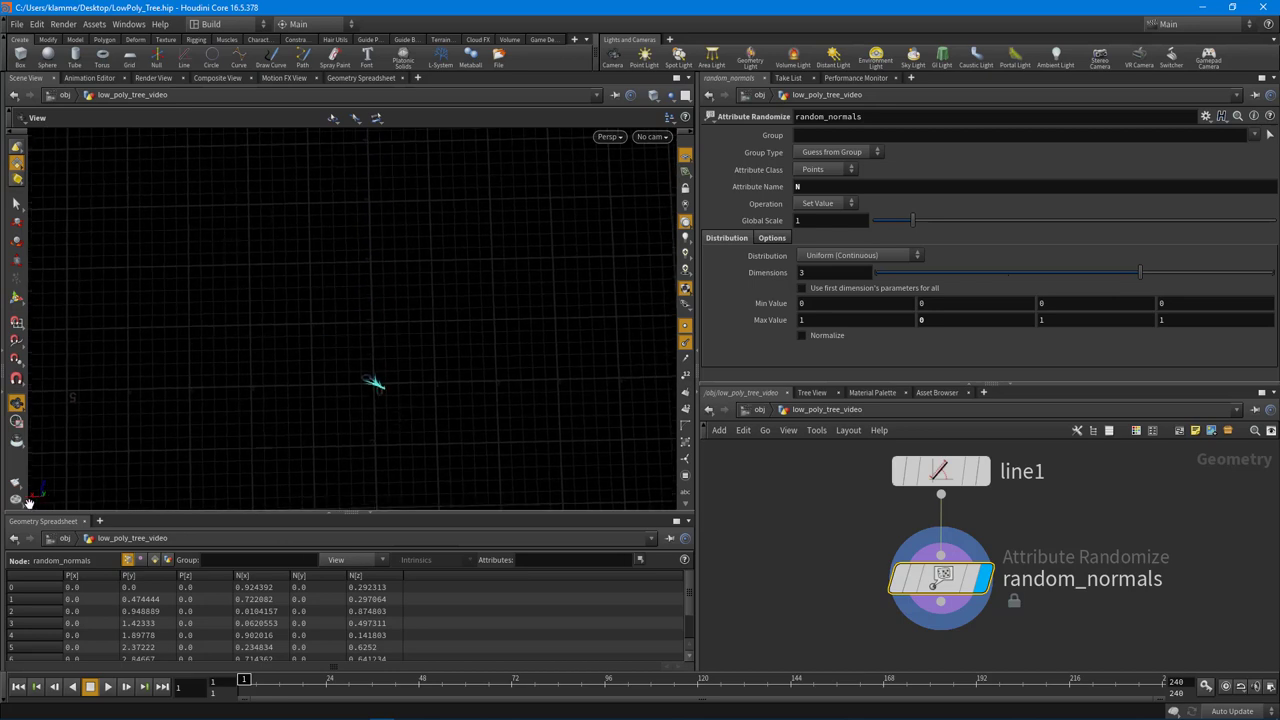
- Set the X and Z components of the random normals' minimum value to -1 and check the spread around the line
{"action": "left_click", "coordinate": [853, 305]}
{"action": "type", "text": "-1"}
{"action": "key", "text": "Tab"}
{"action": "key", "text": "Tab"}
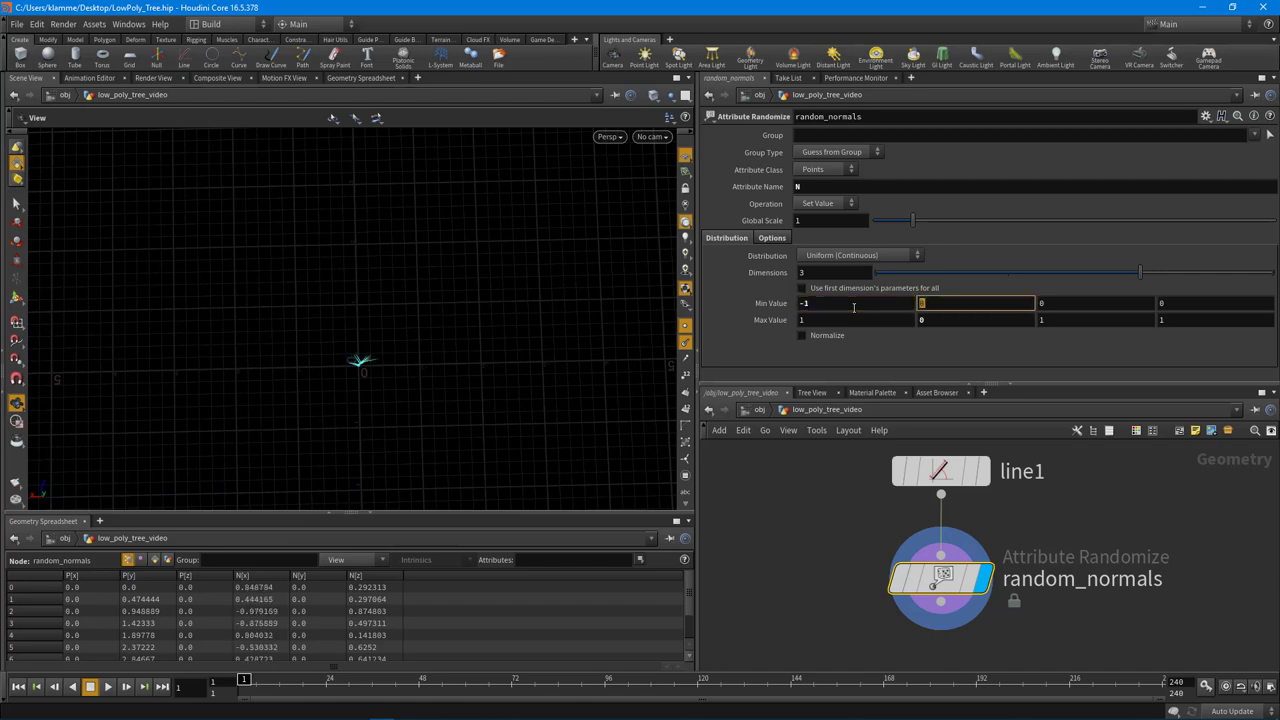
{"action": "key", "text": "Return"}
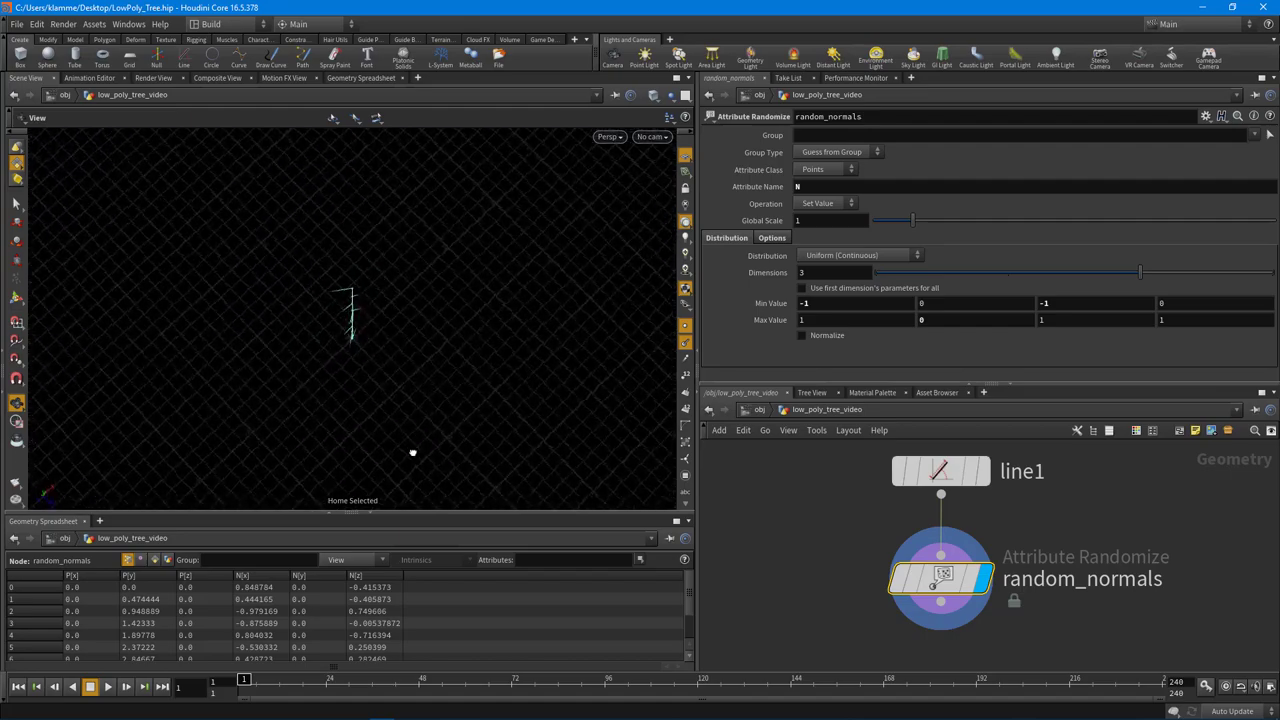
{"action": "left_click_drag", "start_coordinate": [414, 451], "coordinate": [191, 457]}
{"action": "left_click_drag", "start_coordinate": [122, 465], "coordinate": [380, 360]}
- Add a Mountain node below random_normals, fed by its output, and display its result
{"action": "left_click_drag", "start_coordinate": [1070, 385], "coordinate": [1050, 275]}
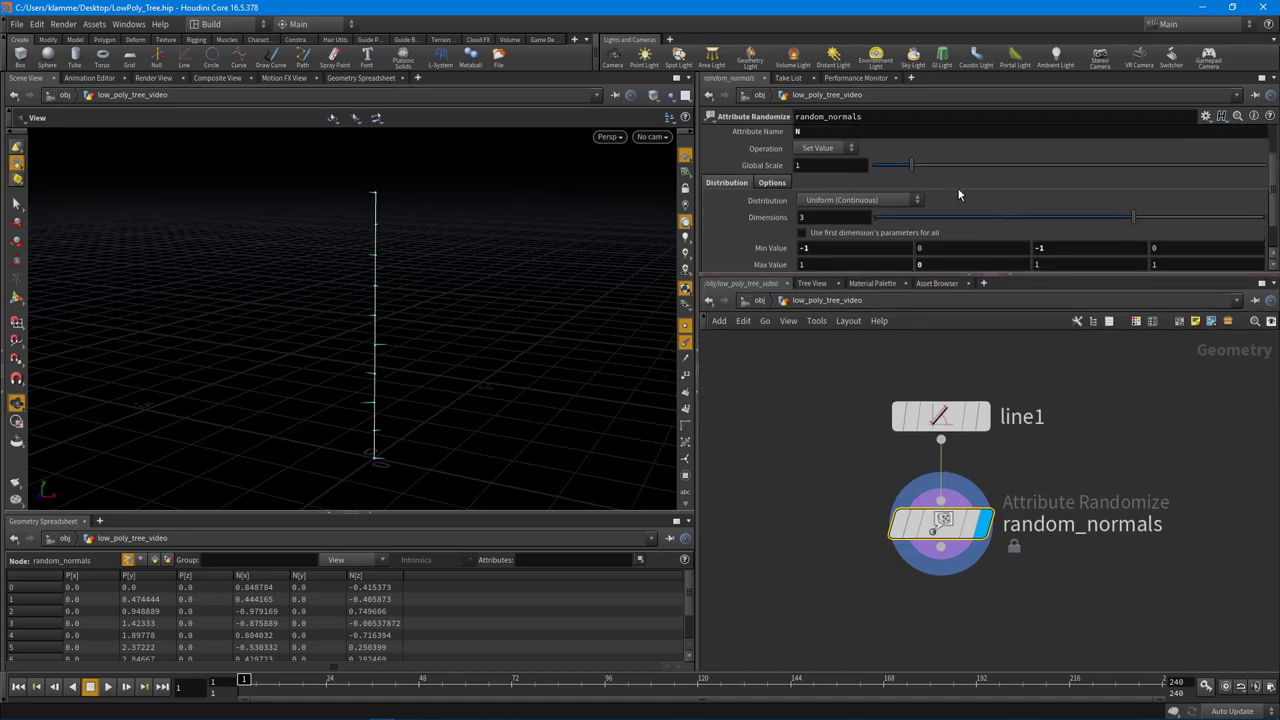
{"action": "left_click_drag", "start_coordinate": [940, 522], "coordinate": [938, 505]}
{"action": "left_click", "coordinate": [950, 572]}
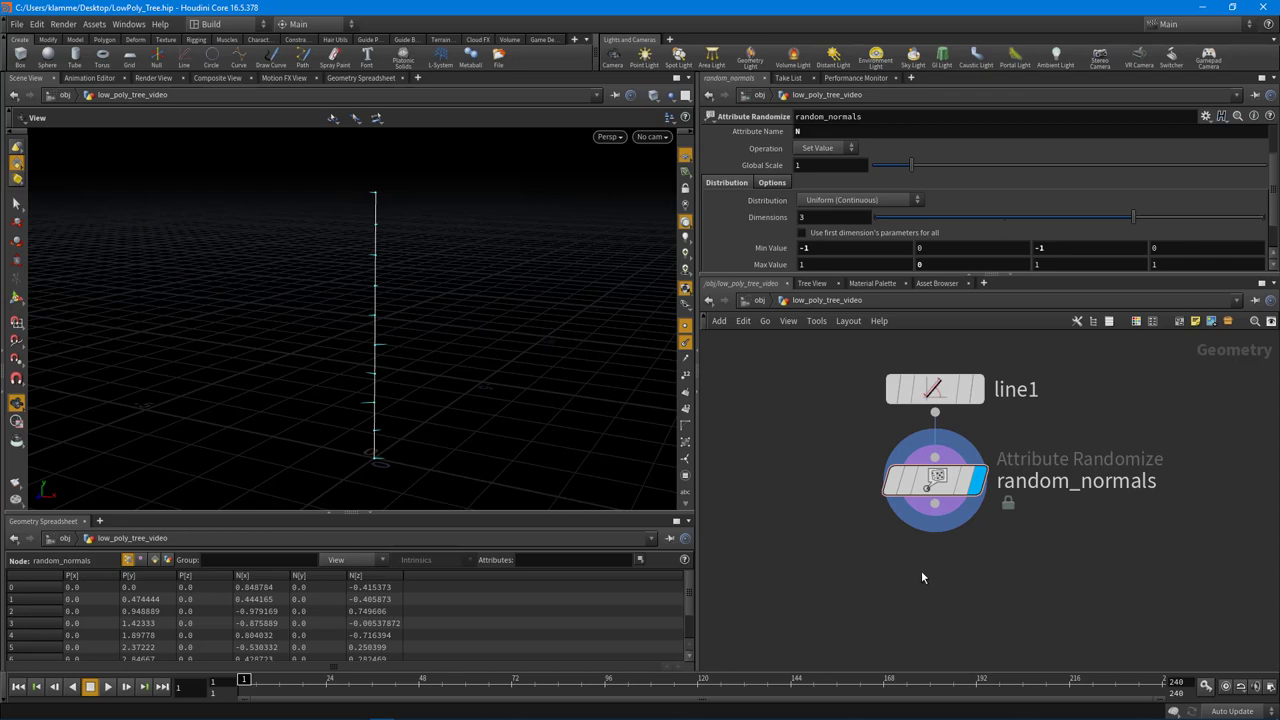
{"action": "middle_click_drag", "start_coordinate": [921, 570], "coordinate": [925, 562]}
{"action": "left_click_drag", "start_coordinate": [937, 559], "coordinate": [876, 440]}
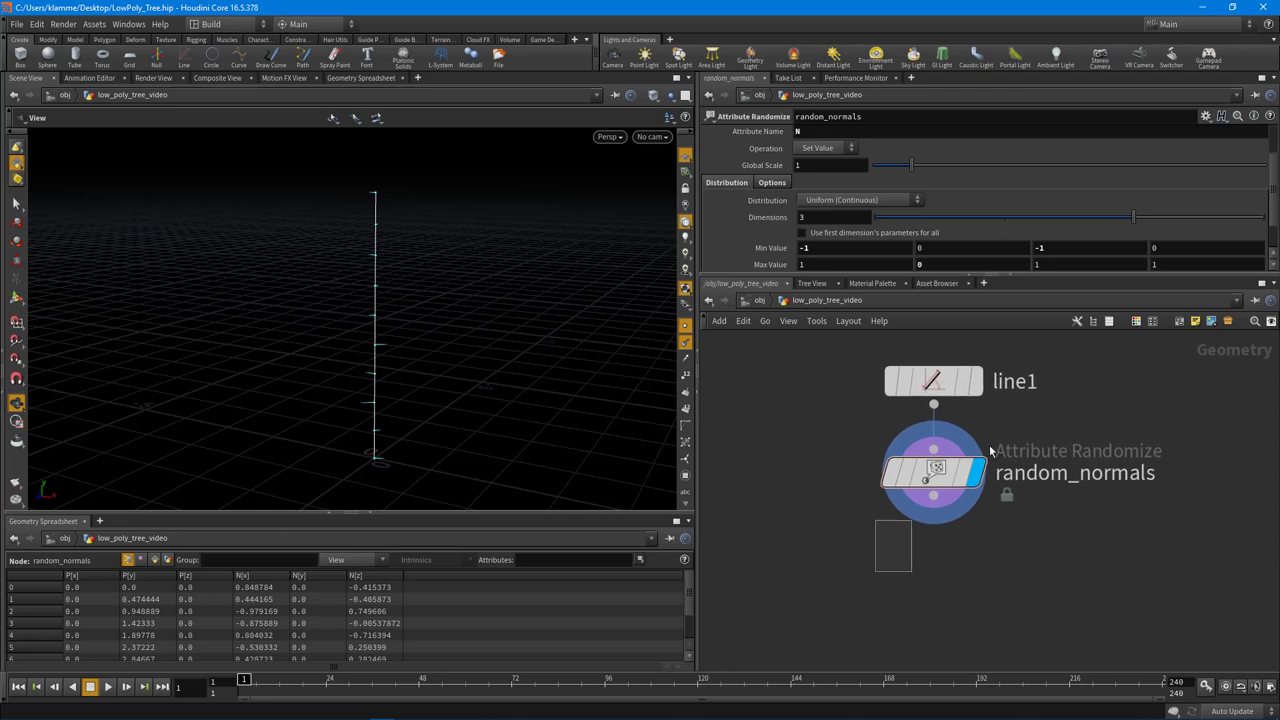
{"action": "key", "text": "Tab"}
{"action": "type", "text": "mount"}
{"action": "key", "text": "Return"}
{"action": "left_click", "coordinate": [934, 576]}
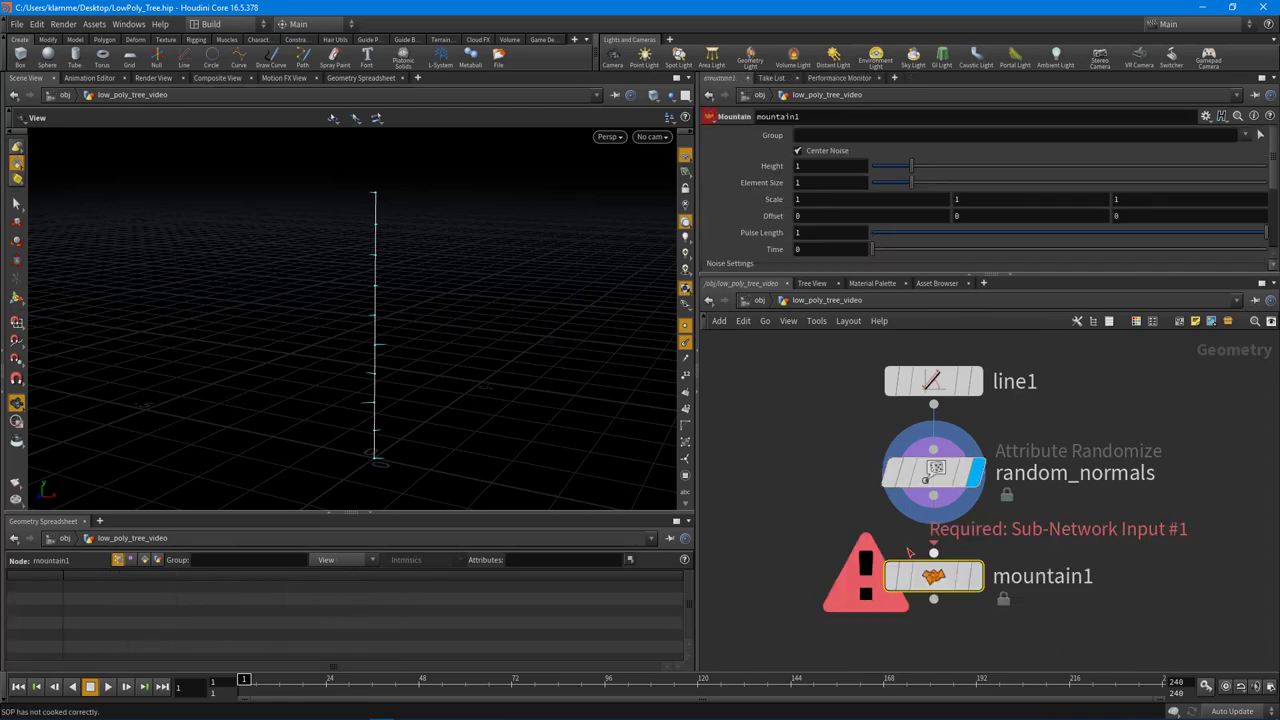
{"action": "left_click", "coordinate": [978, 576]}
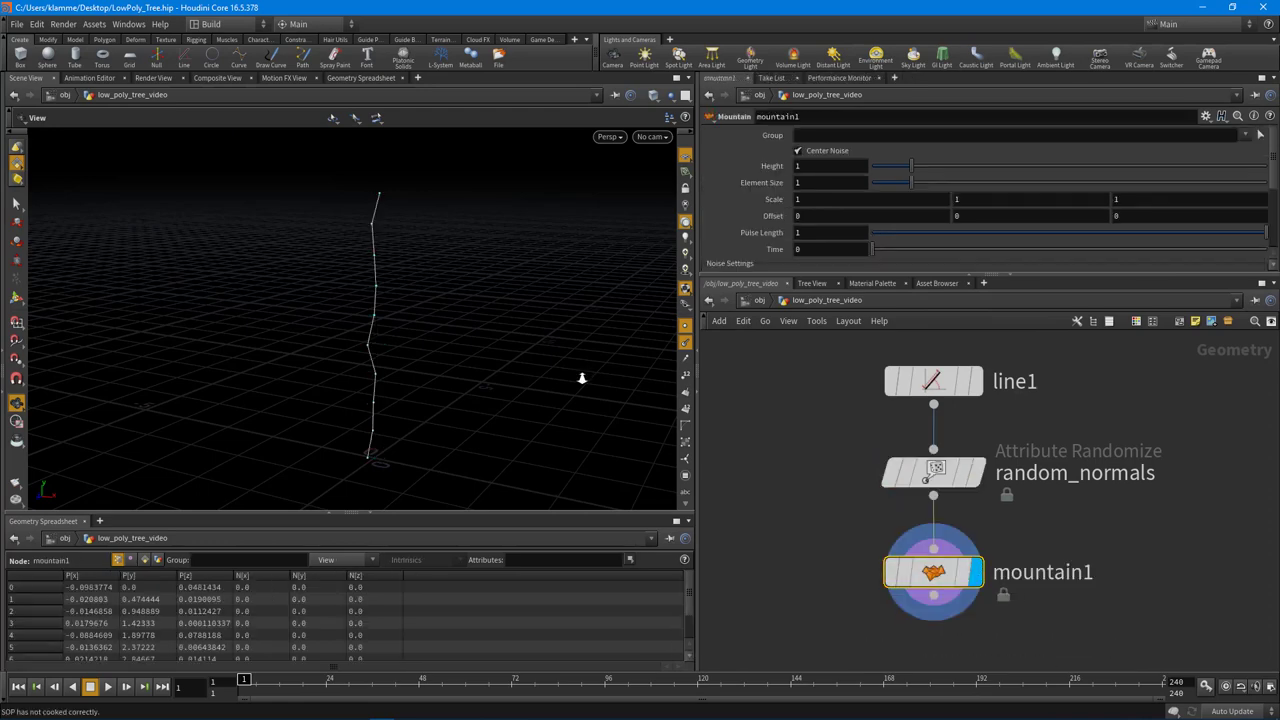
- Try the Sinusoid noise type on the Mountain node, settle on Sparse Convolution, and check the displaced line from several angles
{"action": "left_click_drag", "start_coordinate": [580, 377], "coordinate": [440, 197]}
{"action": "left_click_drag", "start_coordinate": [467, 443], "coordinate": [449, 420]}
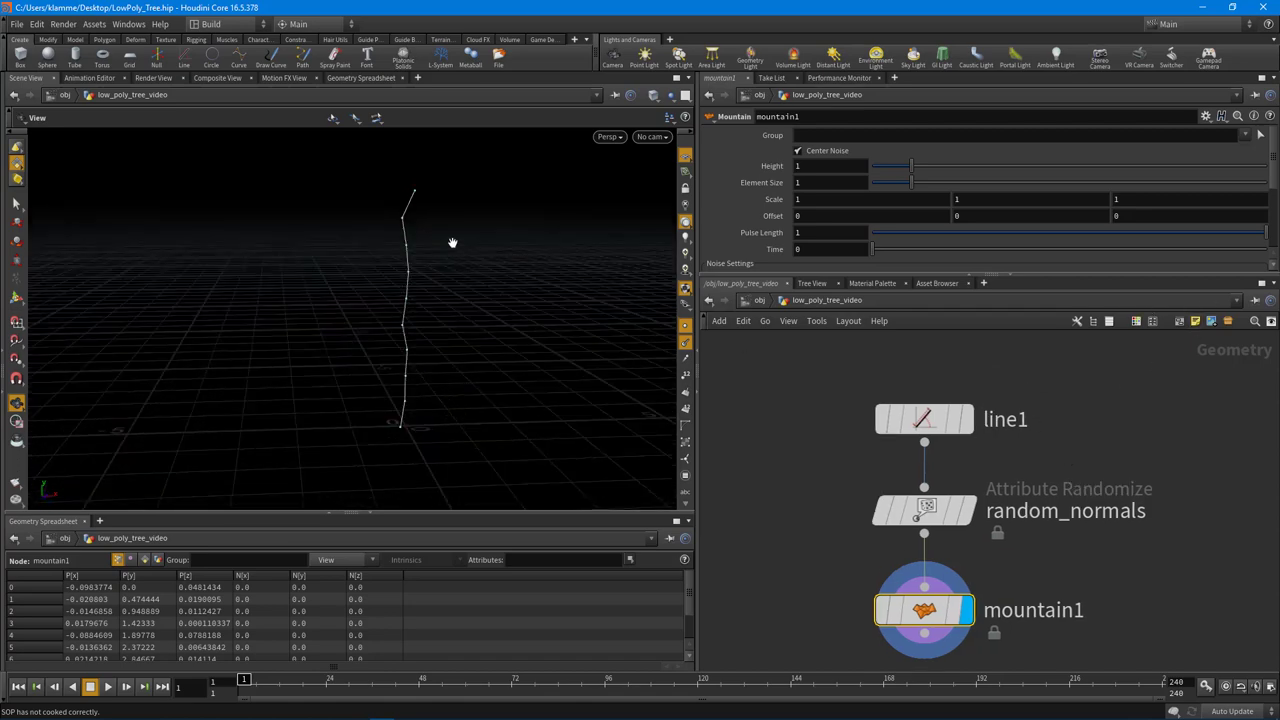
{"action": "left_click_drag", "start_coordinate": [451, 243], "coordinate": [474, 349]}
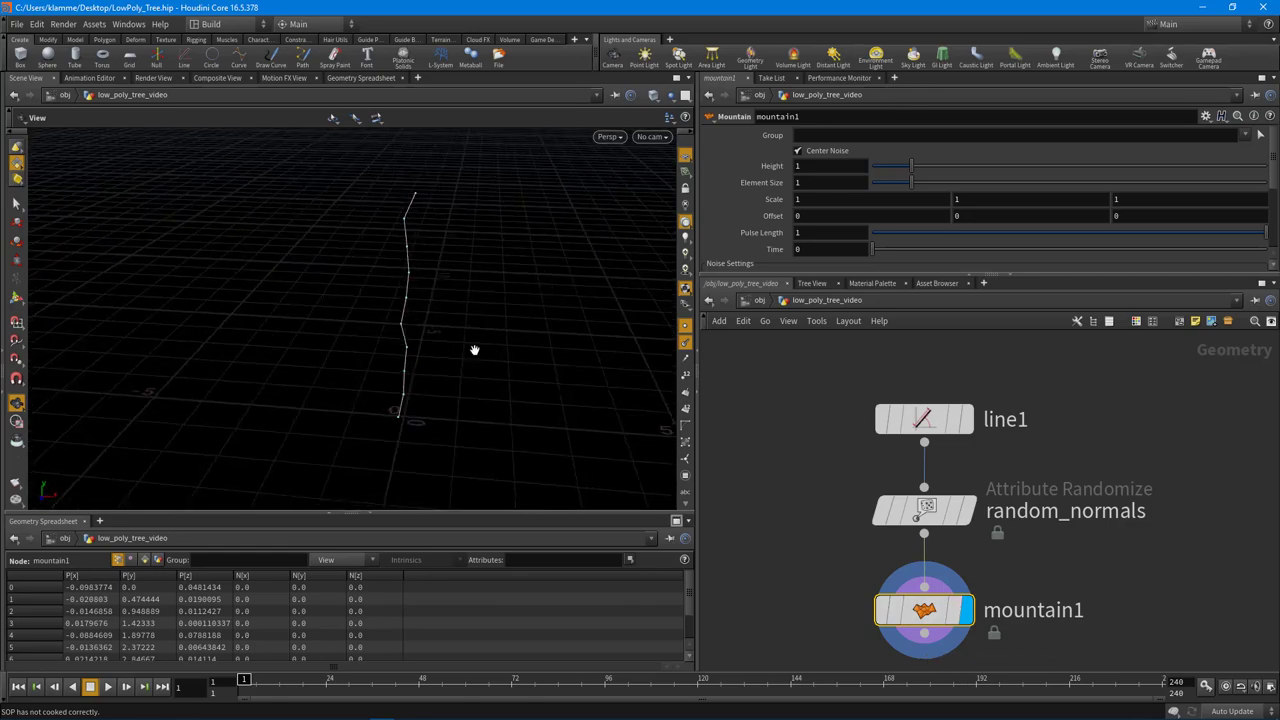
{"action": "left_click_drag", "start_coordinate": [377, 437], "coordinate": [374, 397]}
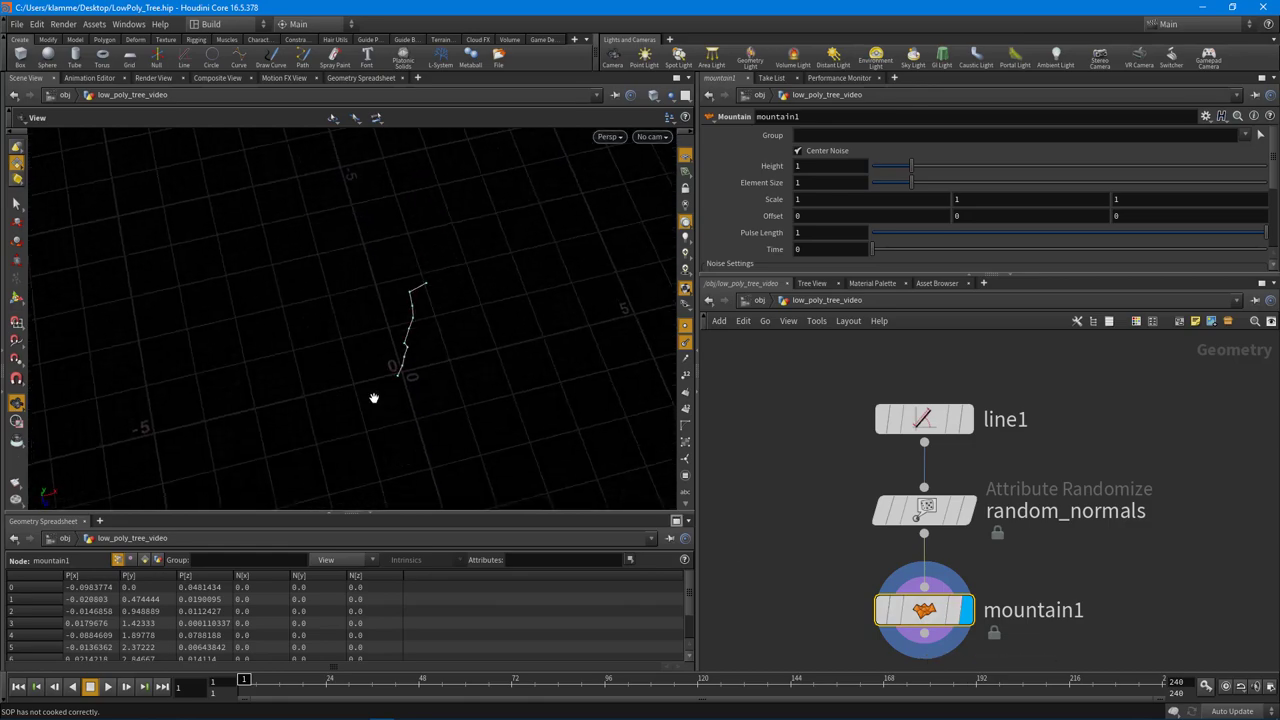
{"action": "left_click_drag", "start_coordinate": [374, 349], "coordinate": [470, 298]}
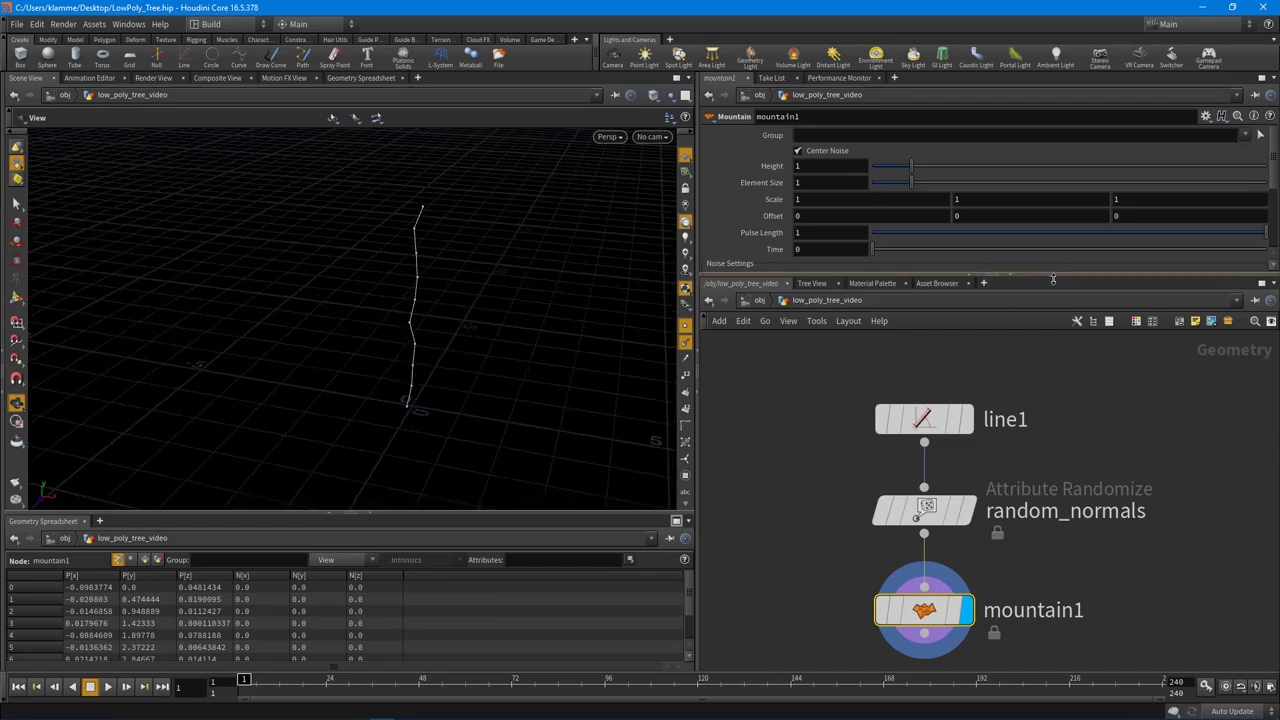
{"action": "left_click_drag", "start_coordinate": [1053, 276], "coordinate": [1053, 446]}
{"action": "left_click", "coordinate": [895, 280]}
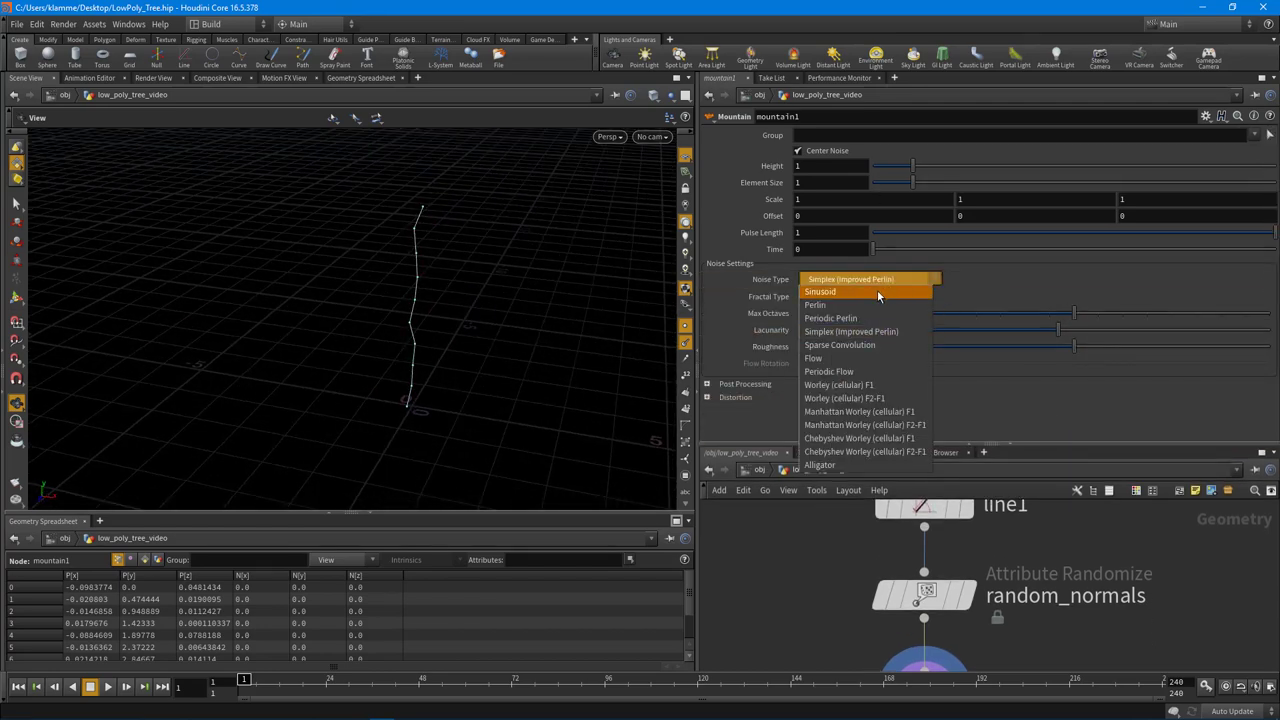
{"action": "left_click", "coordinate": [876, 291]}
{"action": "left_click", "coordinate": [859, 283]}
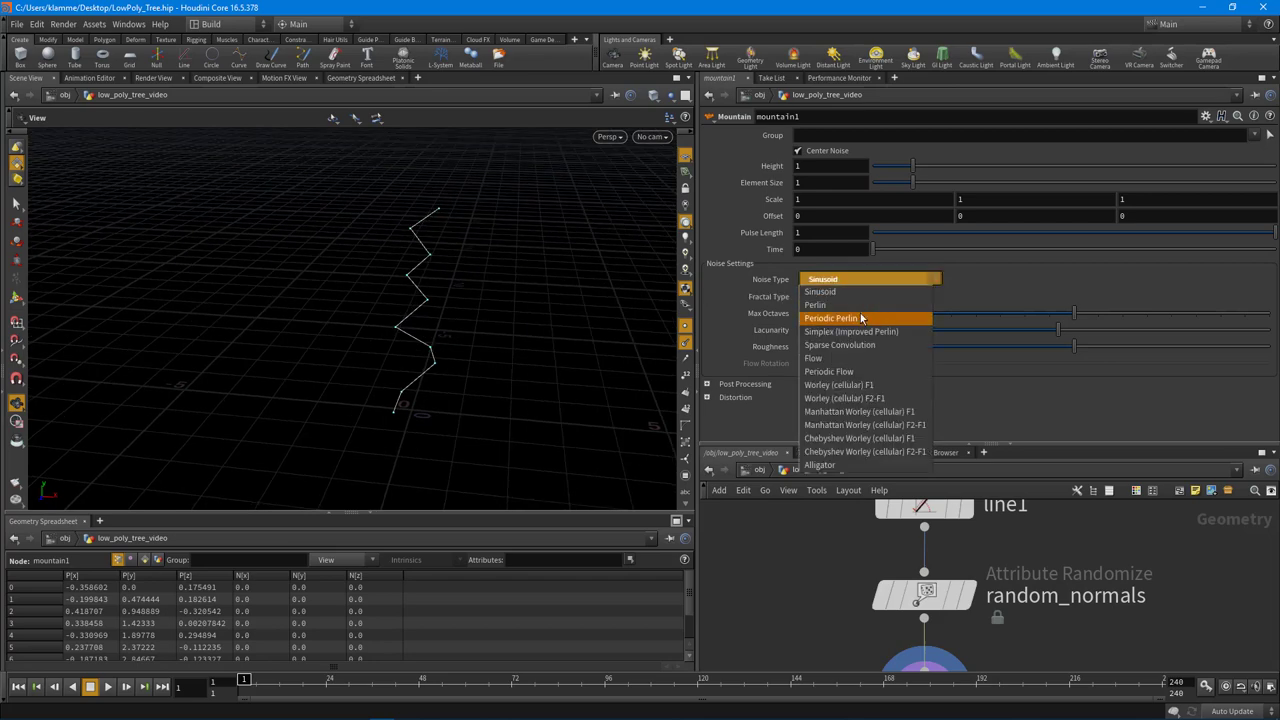
{"action": "left_click", "coordinate": [855, 345]}
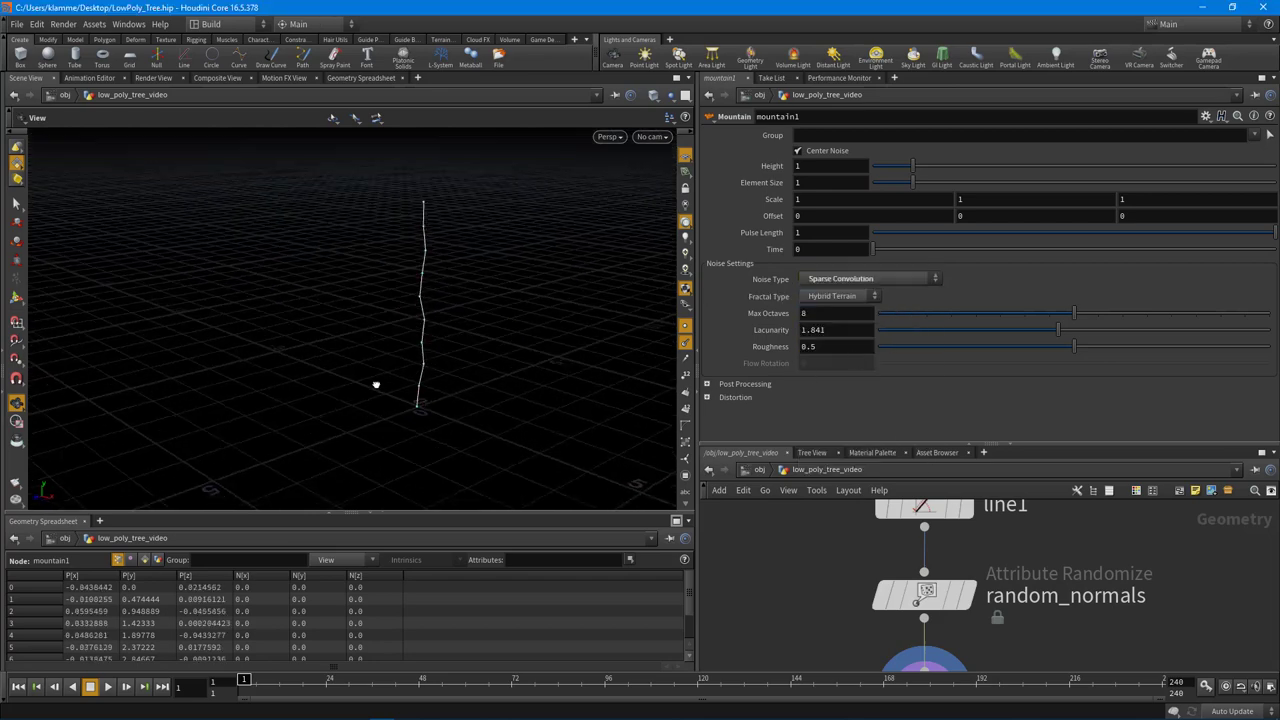
{"action": "left_click_drag", "start_coordinate": [376, 385], "coordinate": [383, 460]}
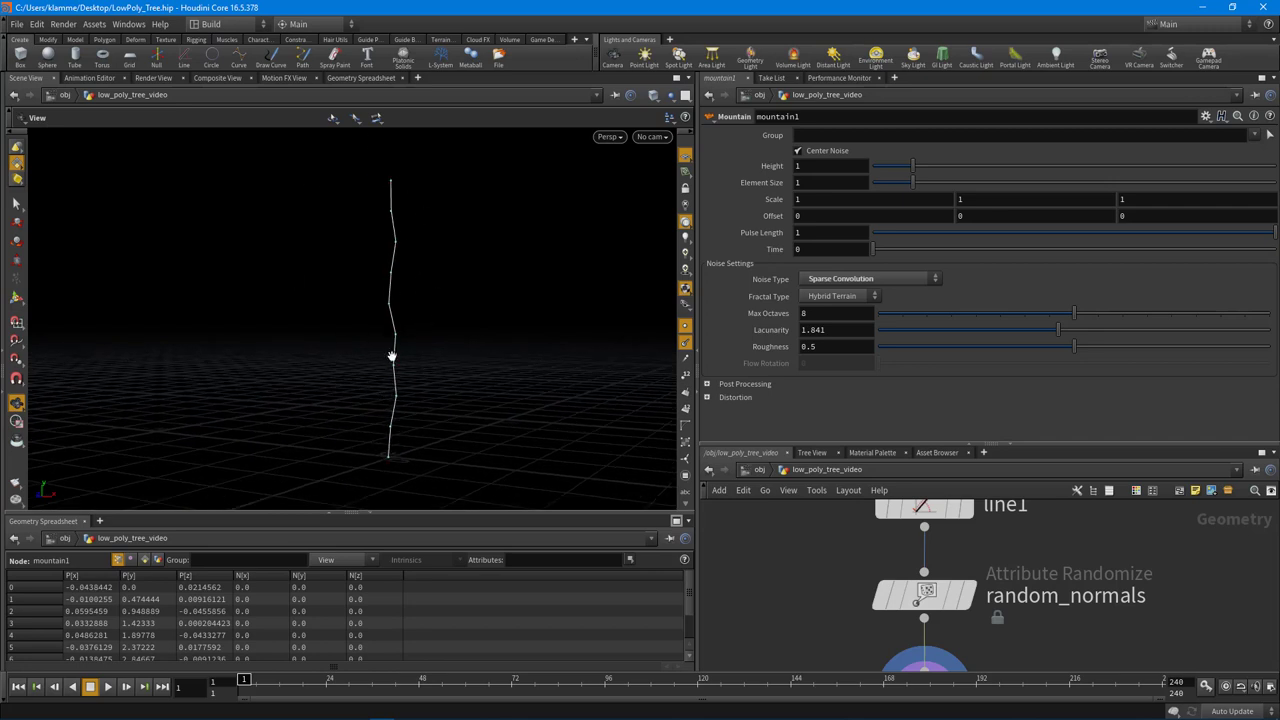
{"action": "left_click_drag", "start_coordinate": [391, 356], "coordinate": [414, 334]}
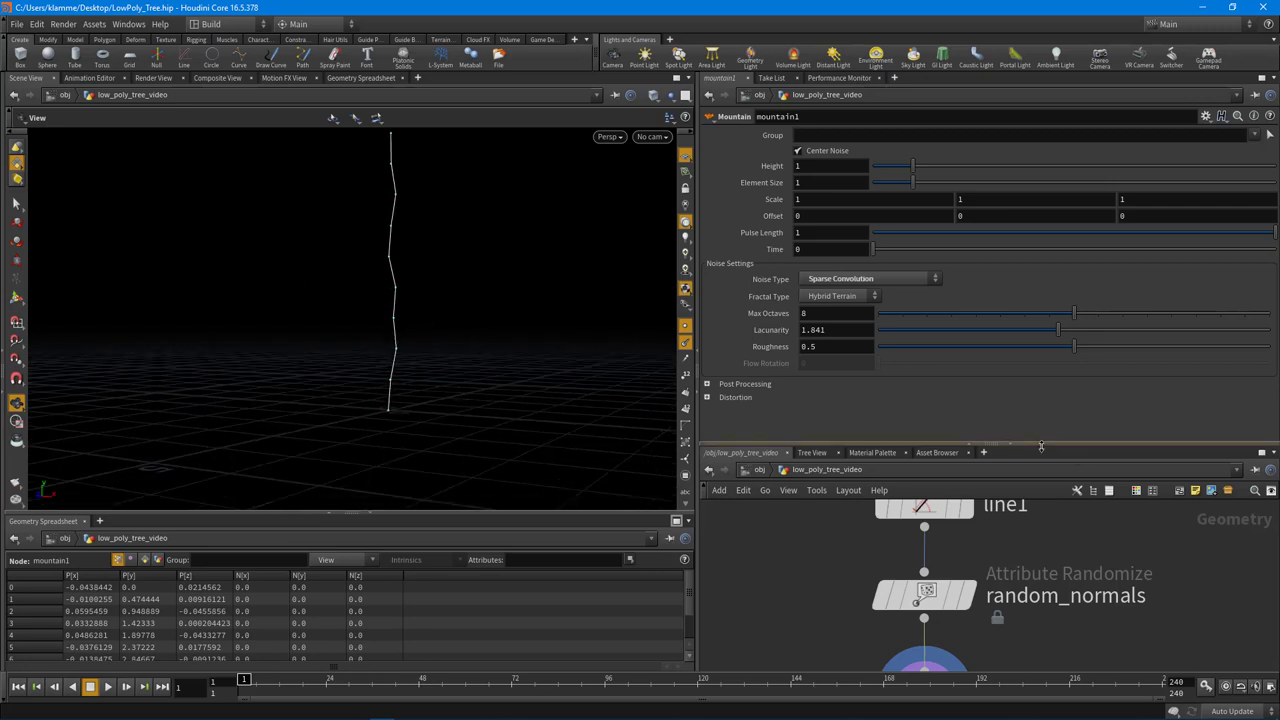
- Insert an Attribute Wrangle node between random_normals and the Mountain node and align it with them
{"action": "left_click_drag", "start_coordinate": [1043, 441], "coordinate": [1043, 257]}
{"action": "scroll", "coordinate": [1060, 594], "scroll_direction": "down", "scroll_amount": 5}
{"action": "left_click_drag", "start_coordinate": [938, 475], "coordinate": [938, 592]}
{"action": "key", "text": "Tab"}
{"action": "type", "text": "attr"}
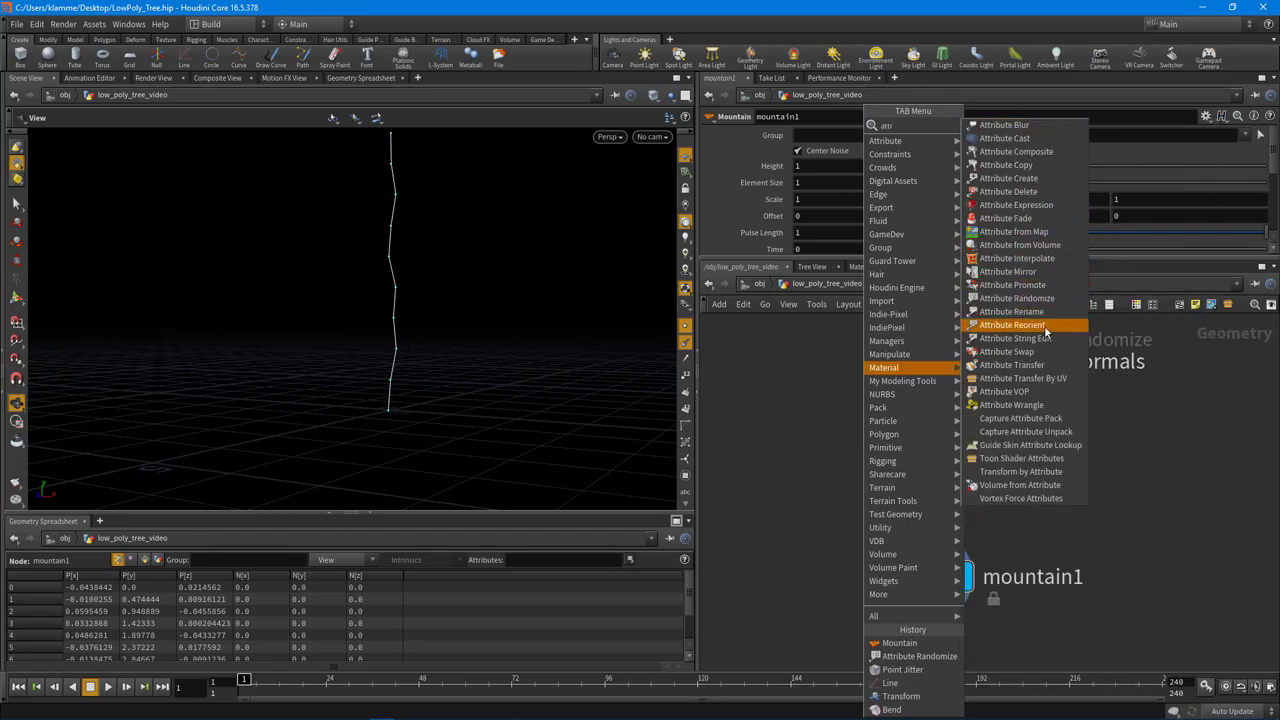
{"action": "left_click", "coordinate": [1011, 404]}
{"action": "left_click", "coordinate": [1020, 474]}
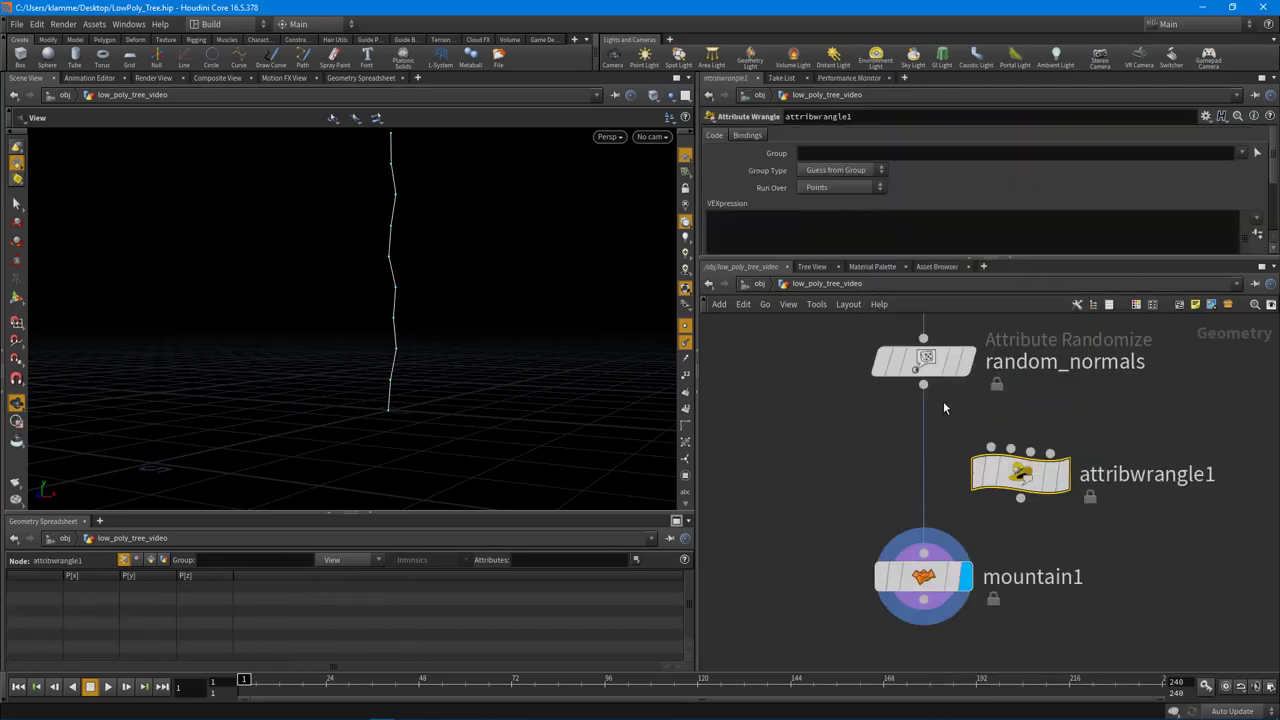
{"action": "left_click", "coordinate": [923, 385]}
{"action": "left_click", "coordinate": [990, 449]}
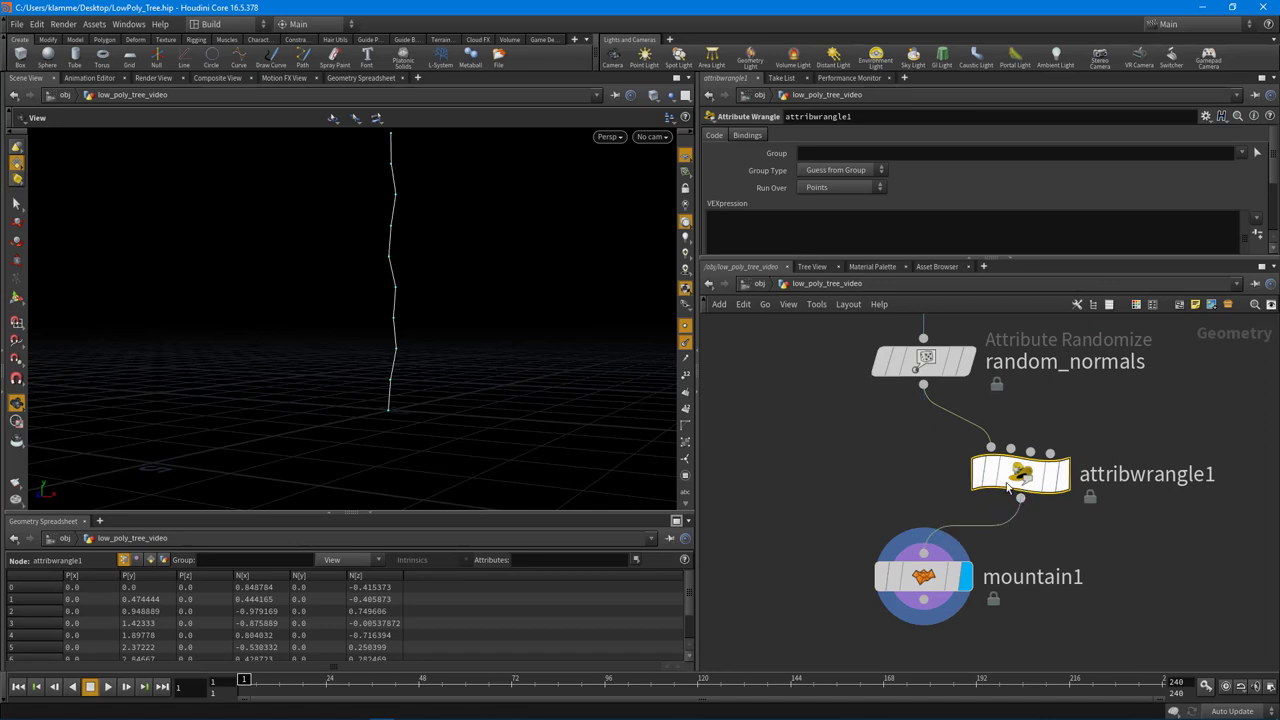
{"action": "left_click_drag", "start_coordinate": [1021, 481], "coordinate": [924, 479]}
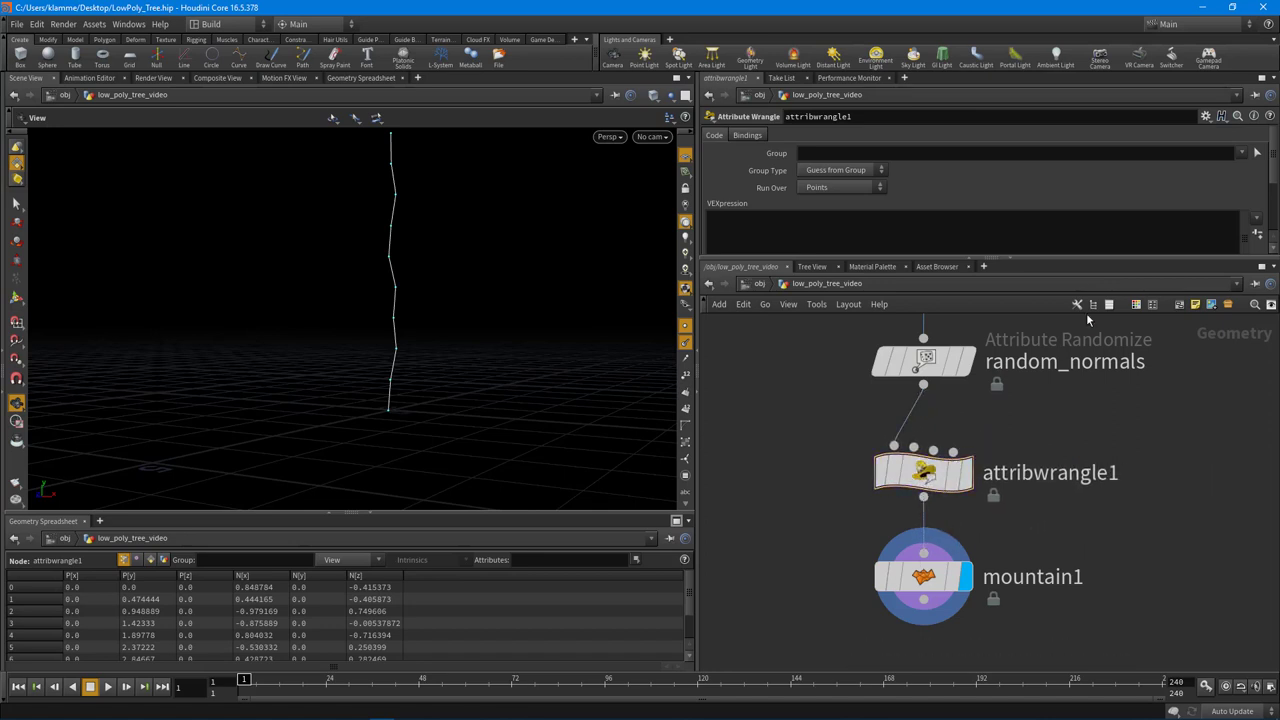
- Enlarge the Attribute Wrangle's parameter area and display the wrangle's result in the viewport
{"action": "left_click_drag", "start_coordinate": [1061, 260], "coordinate": [1051, 357]}
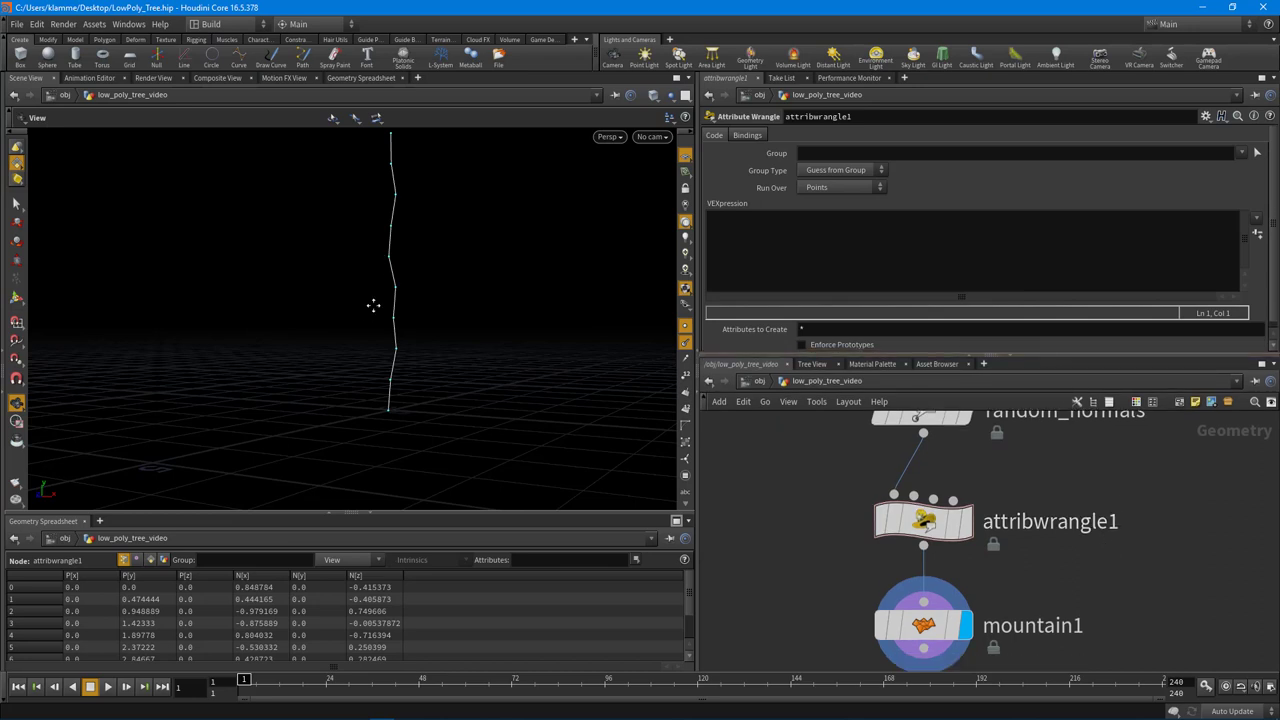
{"action": "left_click_drag", "start_coordinate": [373, 305], "coordinate": [450, 440]}
{"action": "left_click", "coordinate": [966, 521]}
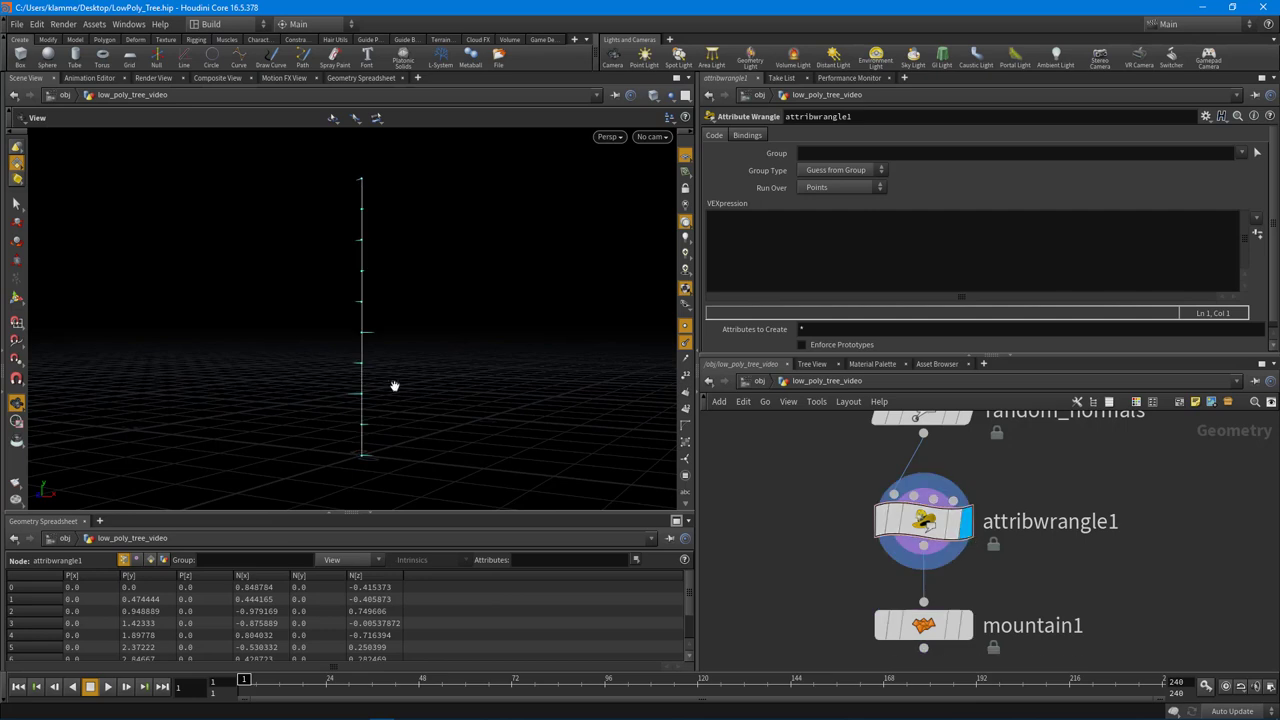
{"action": "left_click_drag", "start_coordinate": [395, 386], "coordinate": [367, 442]}
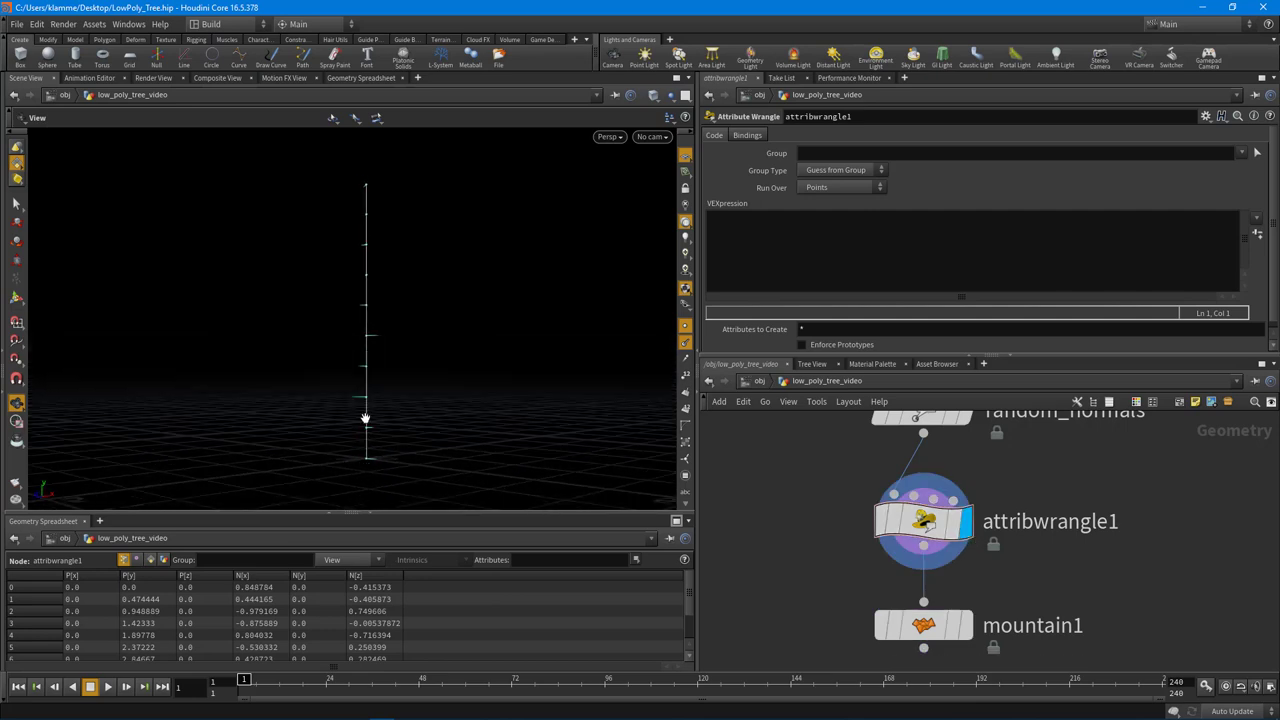
{"action": "left_click", "coordinate": [818, 262]}
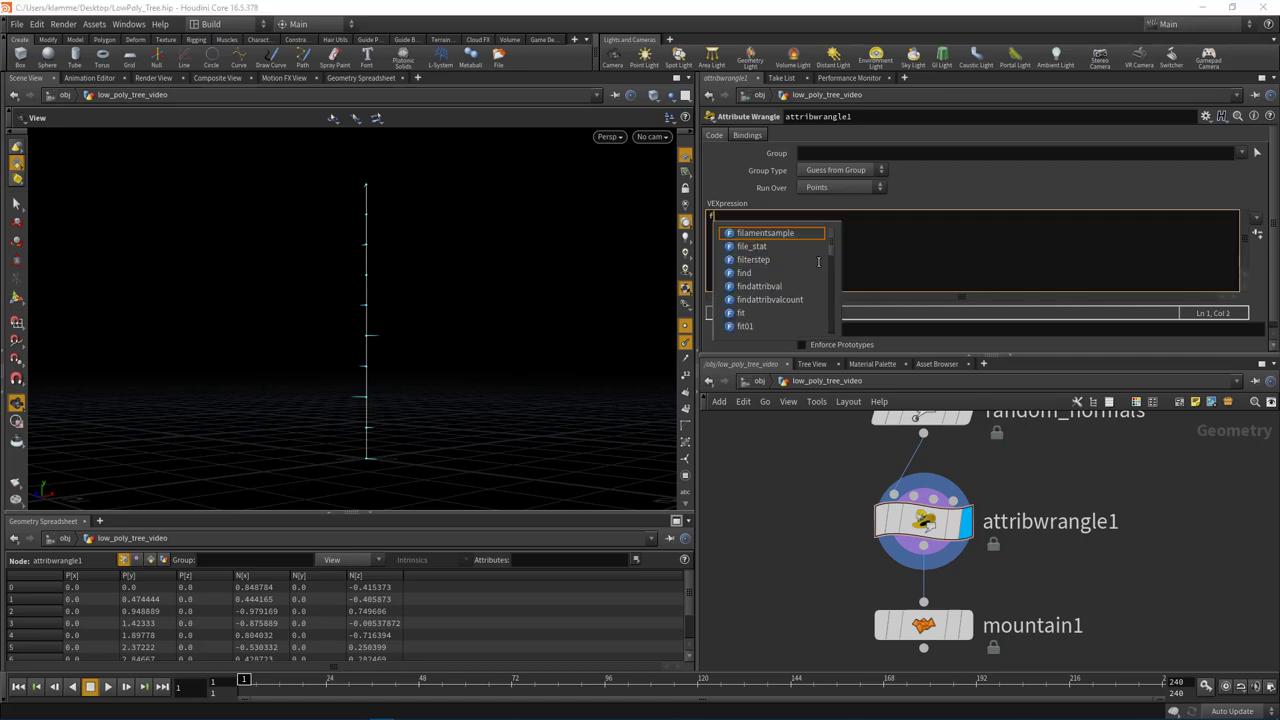
{"action": "type", "text": "f@"}
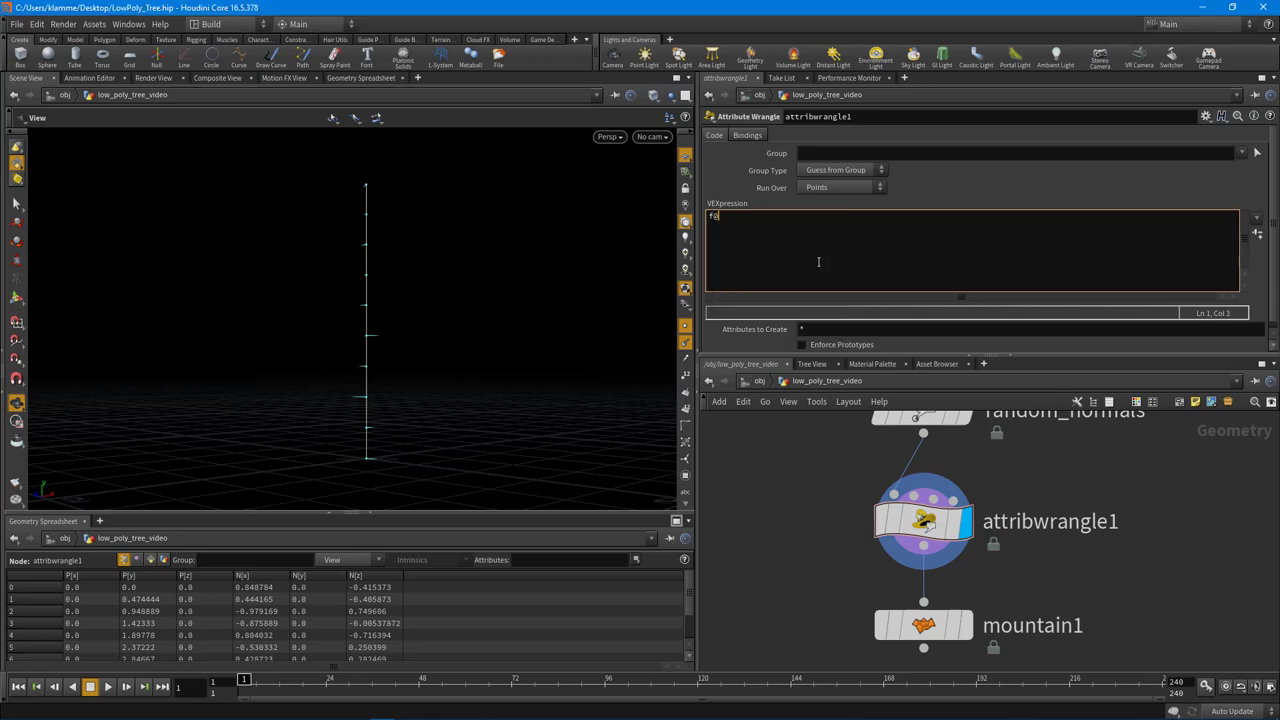
{"action": "type", "text": "gradient"}
{"action": "type", "text": "= @ptnum / @numpt"}
{"action": "key", "text": "BackSpace"}
{"action": "type", "text": "(float)@numpt;"}
{"action": "key", "text": "Left"}
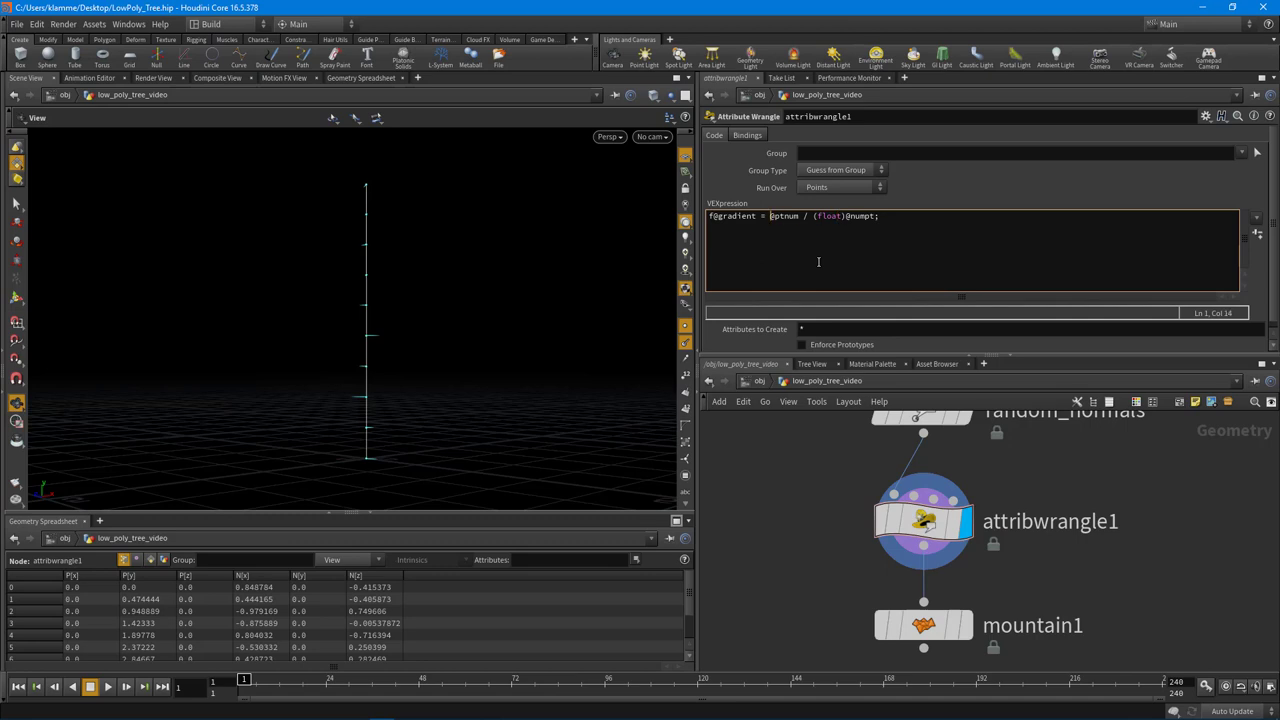
{"action": "type", "text": "(float"}
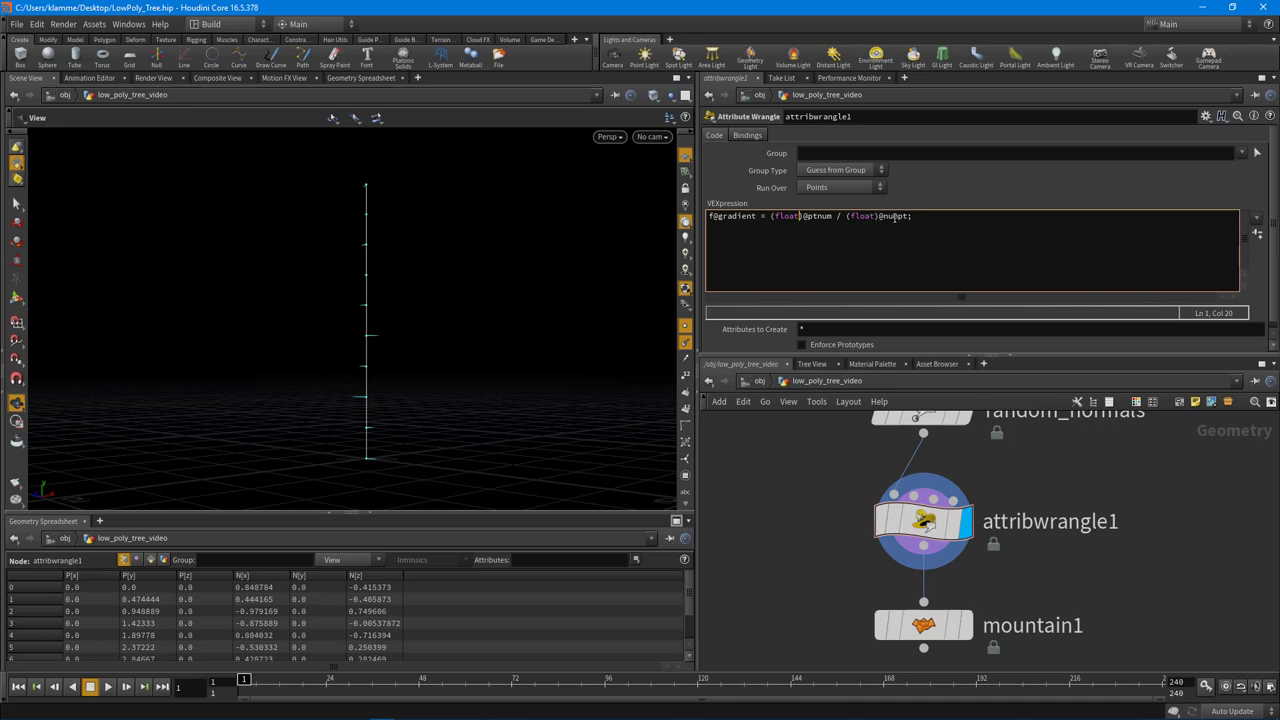
{"action": "left_click", "coordinate": [989, 202]}
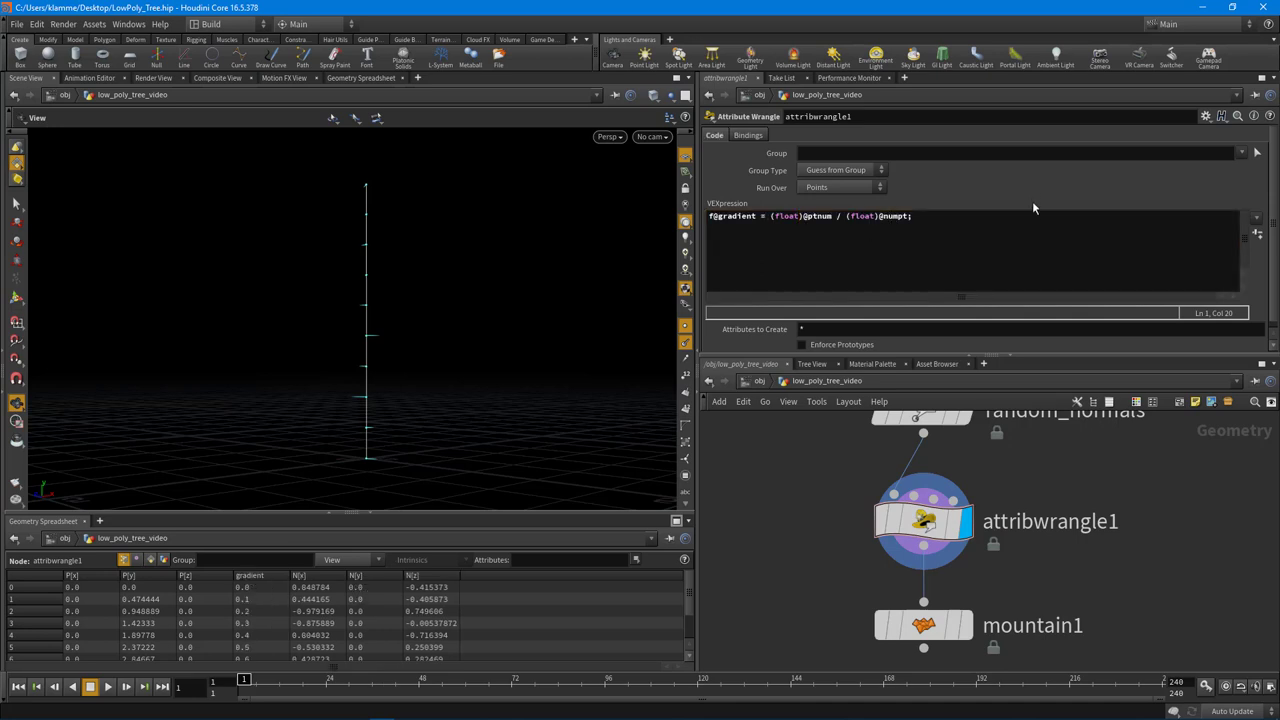
{"action": "middle_click_drag", "start_coordinate": [423, 331], "coordinate": [471, 470]}
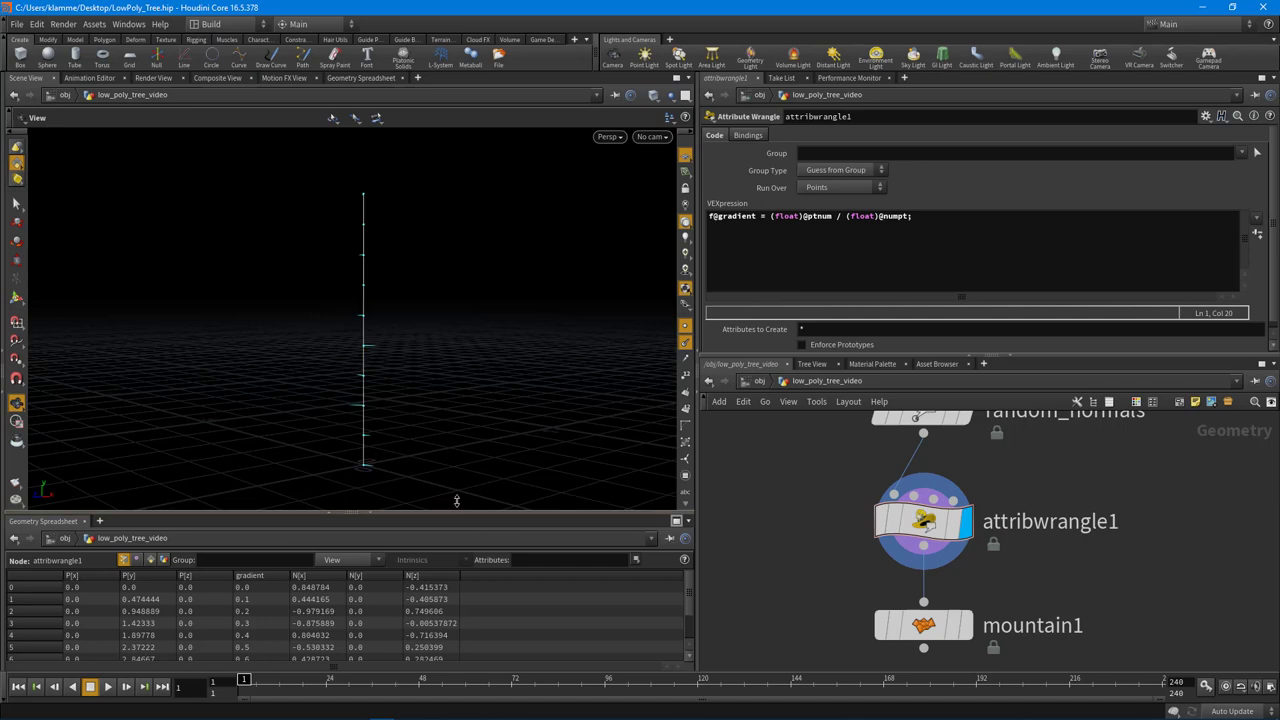
{"action": "left_click_drag", "start_coordinate": [459, 514], "coordinate": [435, 404]}
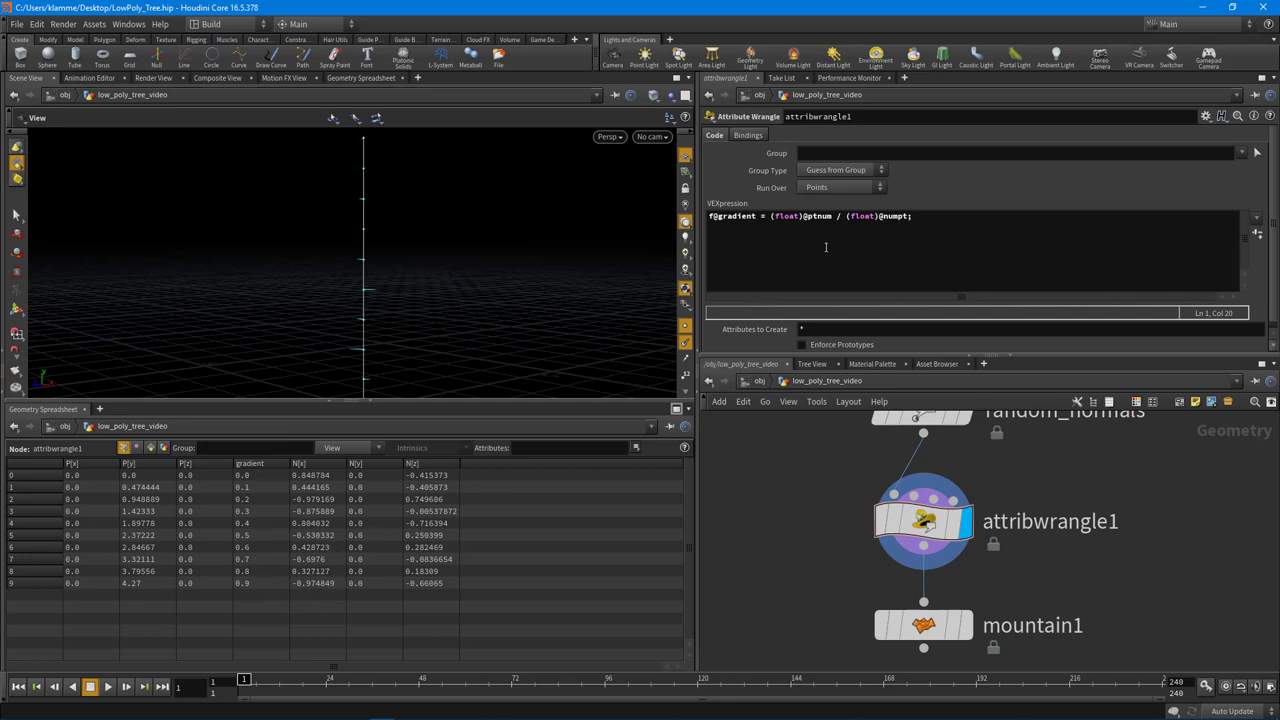
{"action": "left_click", "coordinate": [908, 219]}
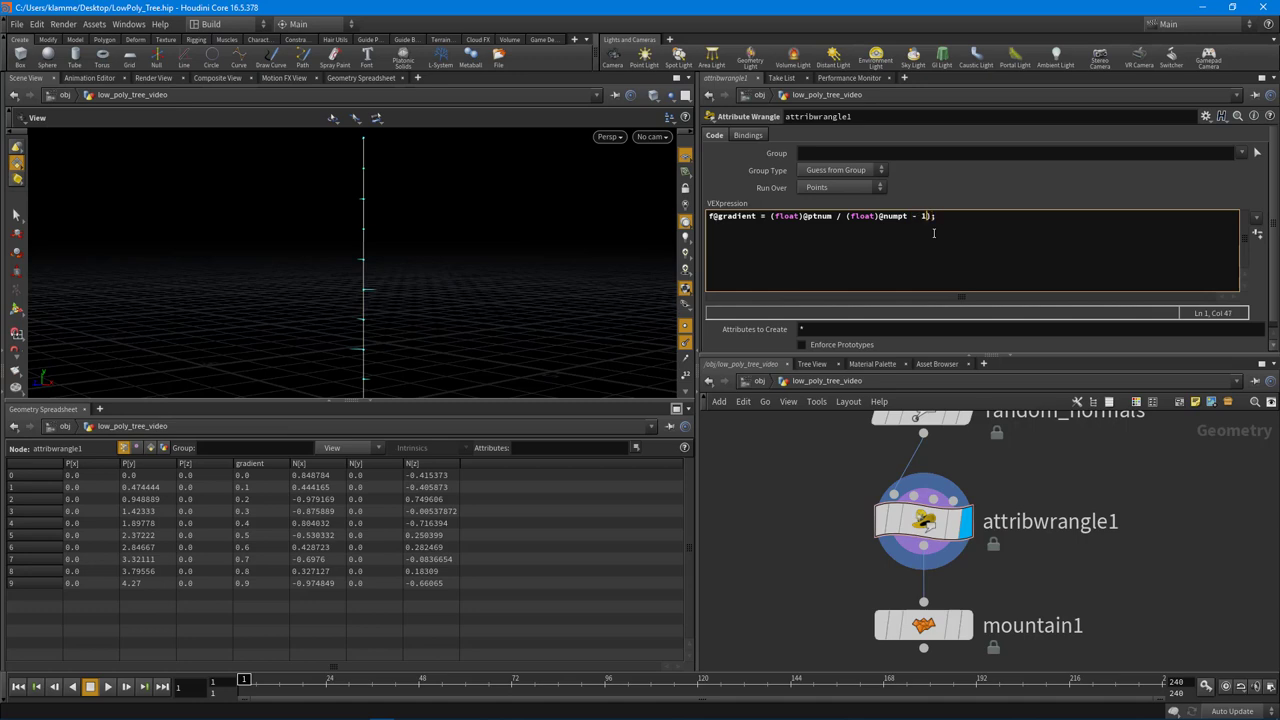
{"action": "type", "text": "("}
{"action": "left_click", "coordinate": [1012, 198]}
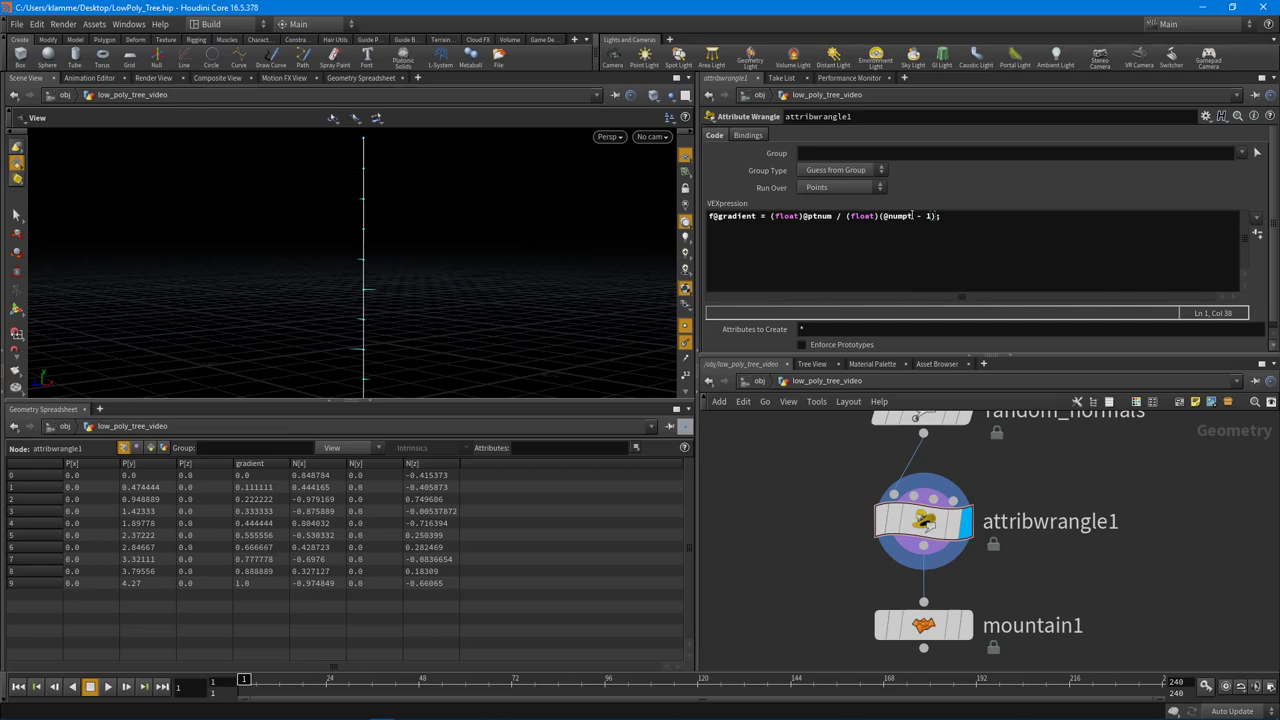
{"action": "left_click_drag", "start_coordinate": [912, 216], "coordinate": [885, 224]}
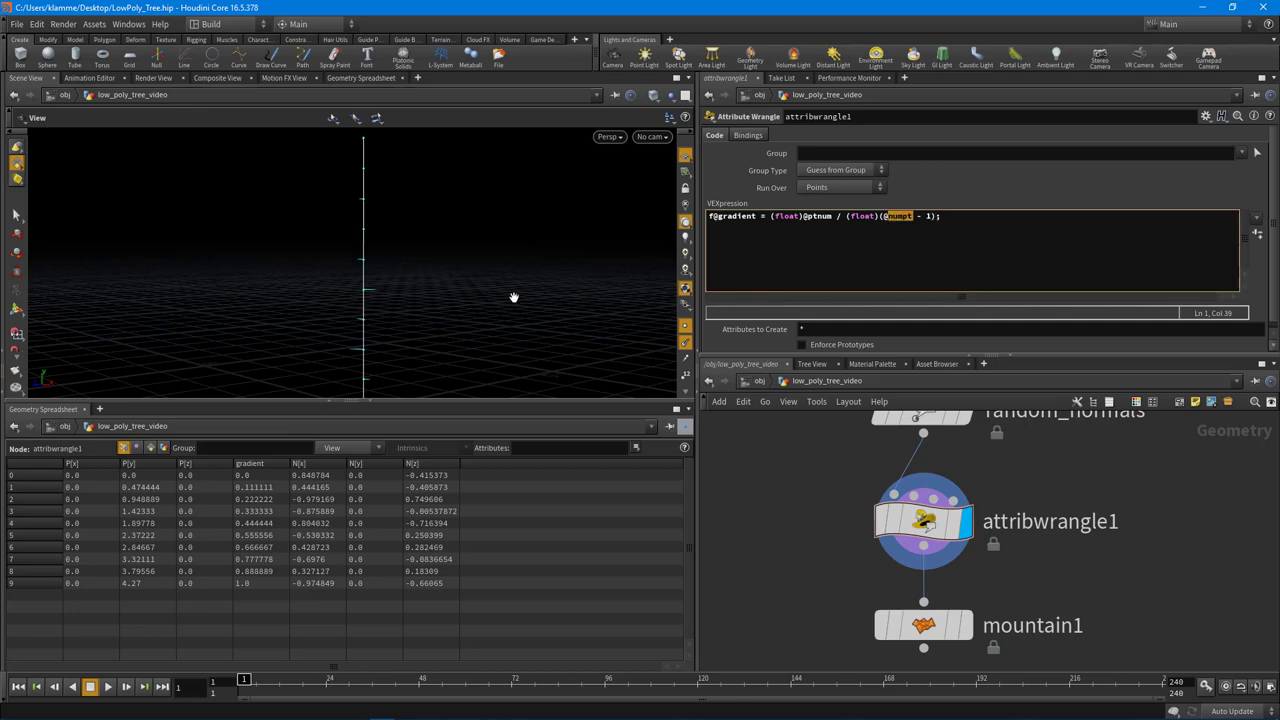
{"action": "left_click_drag", "start_coordinate": [514, 297], "coordinate": [440, 346]}
{"action": "left_click_drag", "start_coordinate": [430, 400], "coordinate": [430, 508]}
{"action": "left_click", "coordinate": [686, 376]}
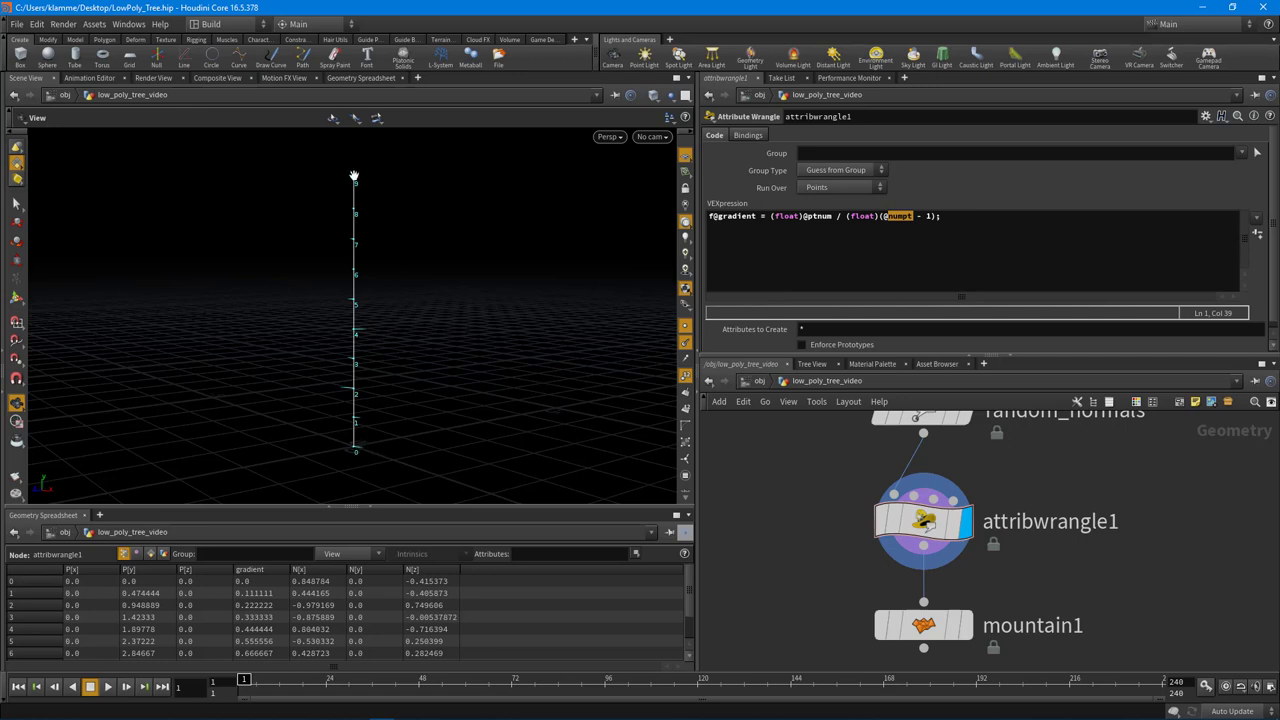
{"action": "left_click", "coordinate": [930, 216]}
{"action": "type", "text": ")"}
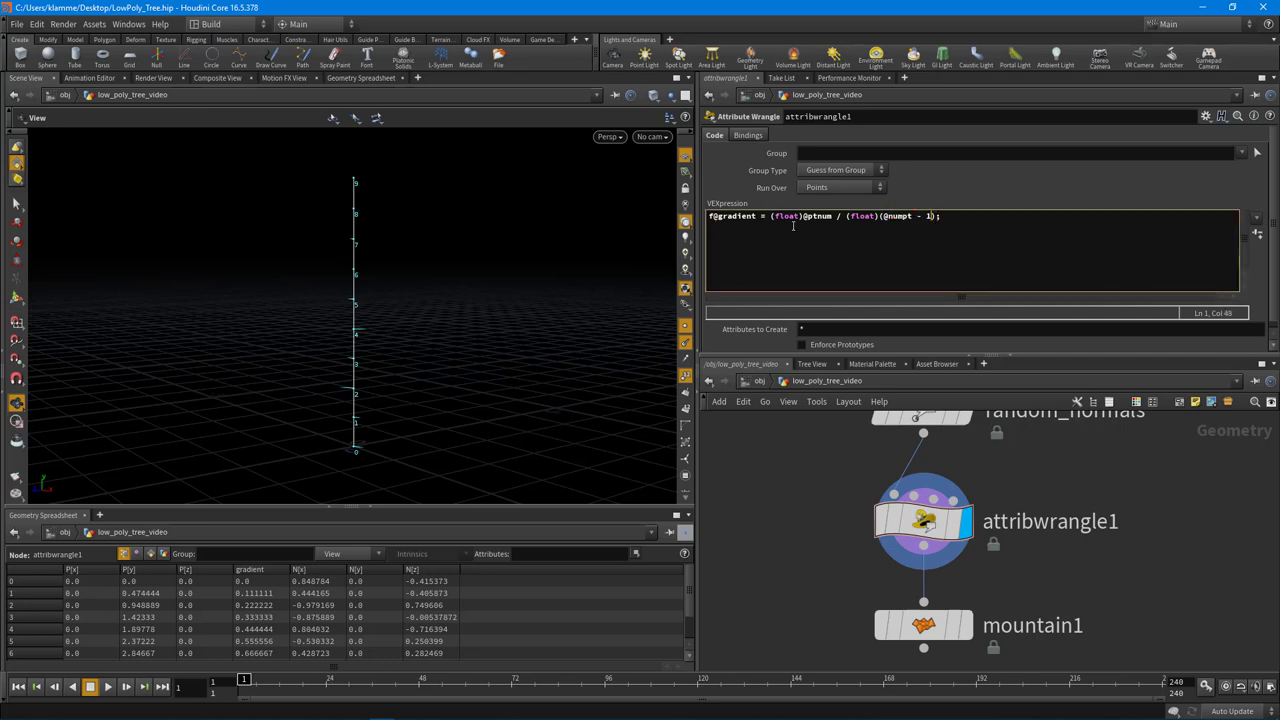
{"action": "double_click", "coordinate": [807, 217]}
{"action": "left_click_drag", "start_coordinate": [408, 514], "coordinate": [400, 460]}
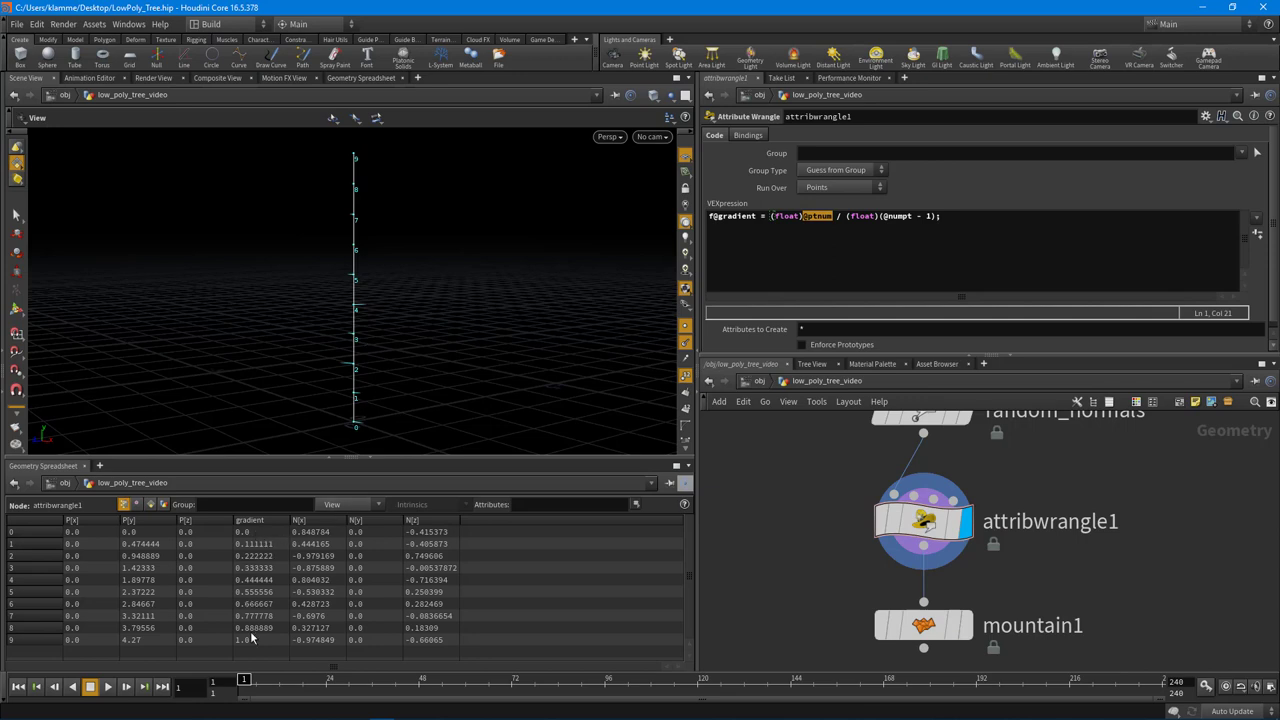
{"action": "left_click", "coordinate": [981, 212]}
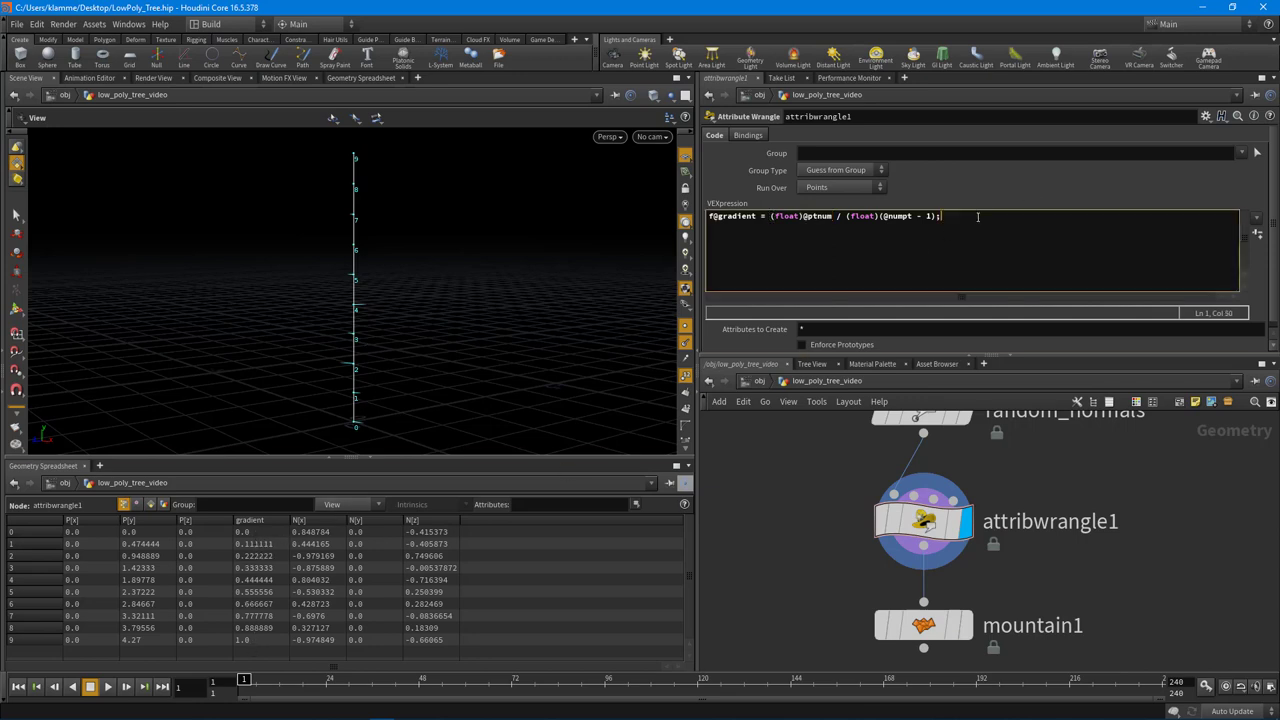
{"action": "key", "text": "Return"}
{"action": "type", "text": "Cd.r = @gradient;"}
{"action": "left_click", "coordinate": [712, 226]}
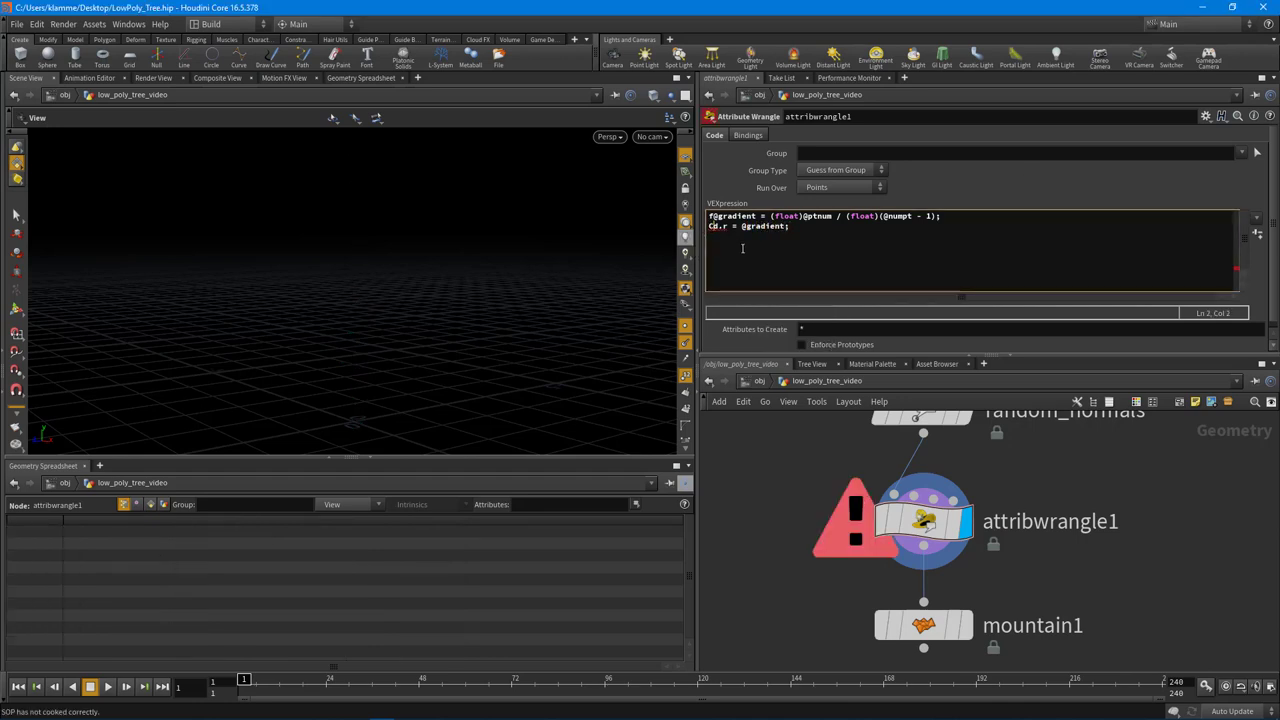
{"action": "key", "text": "Left"}
{"action": "type", "text": "@"}
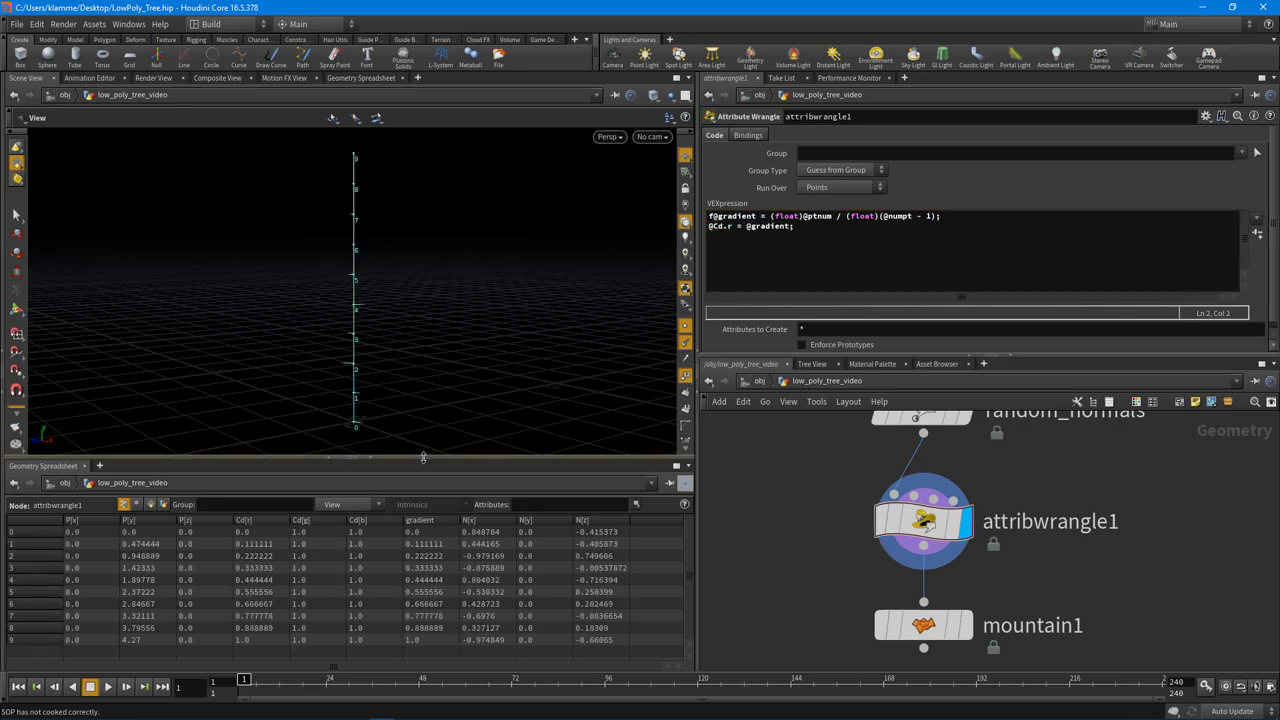
{"action": "left_click_drag", "start_coordinate": [420, 458], "coordinate": [418, 501]}
{"action": "left_click", "coordinate": [814, 253]}
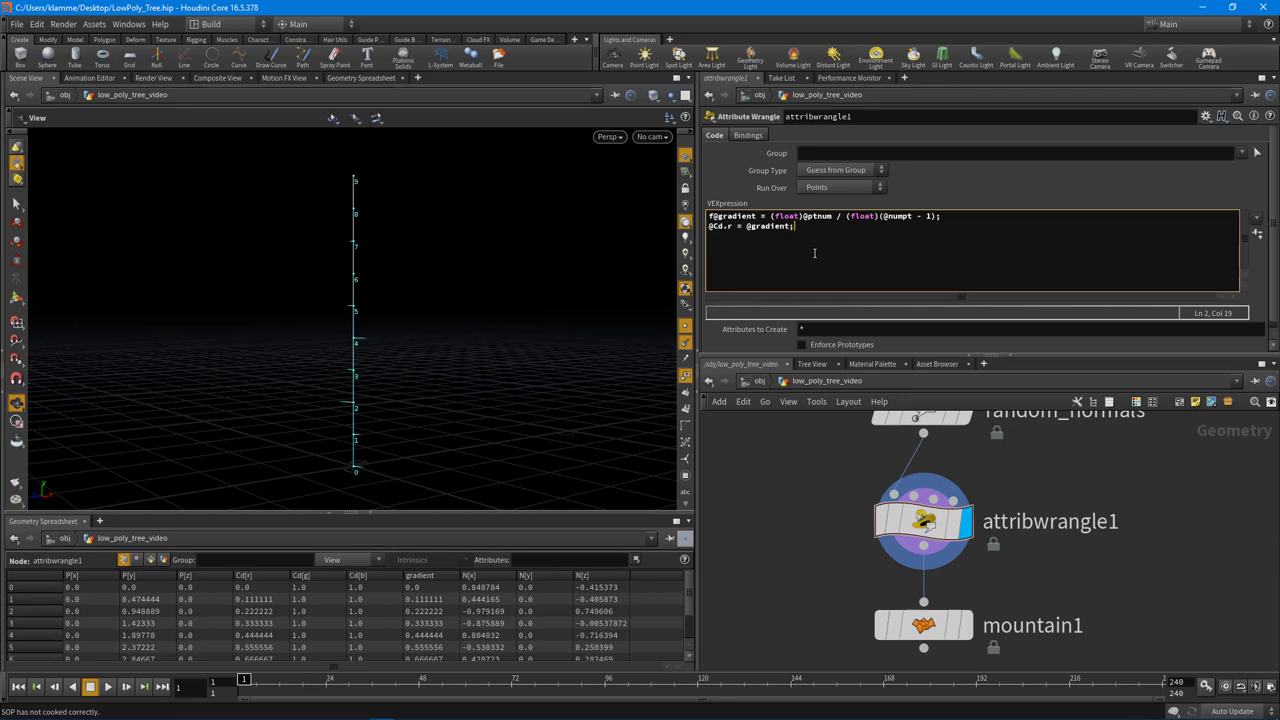
{"action": "scroll", "coordinate": [383, 294], "scroll_direction": "up", "scroll_amount": 6}
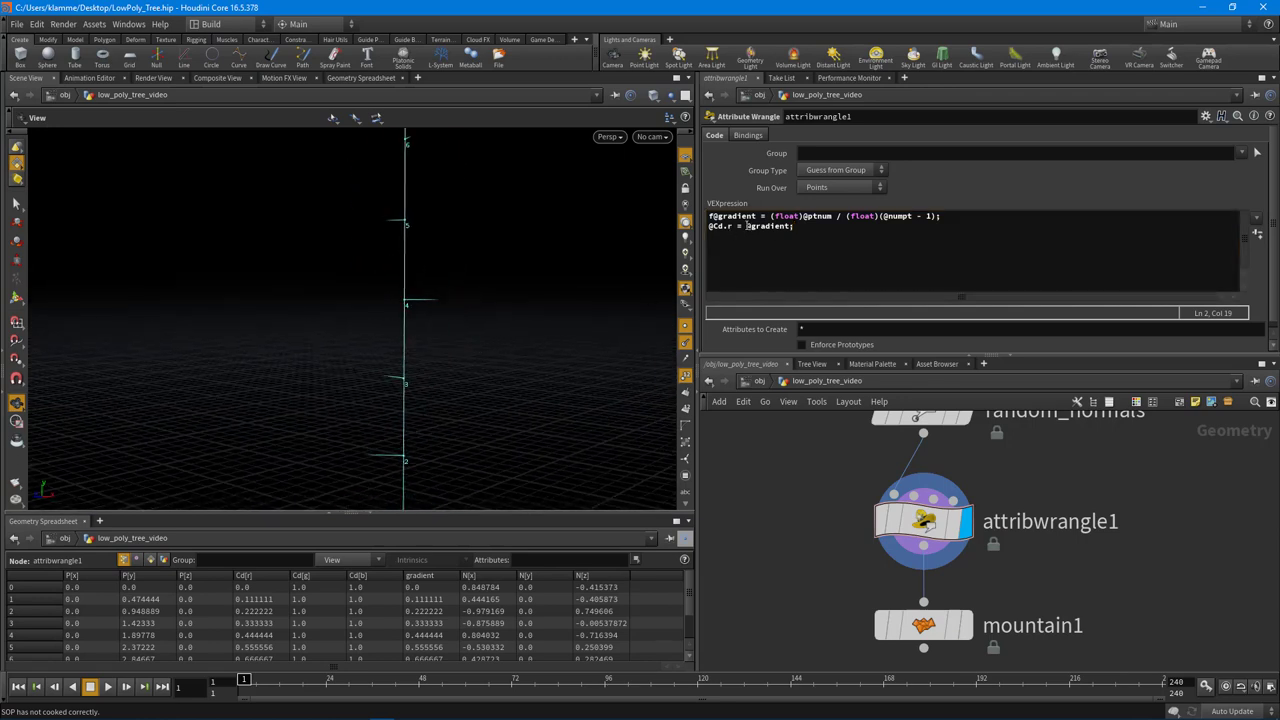
{"action": "left_click", "coordinate": [943, 217]}
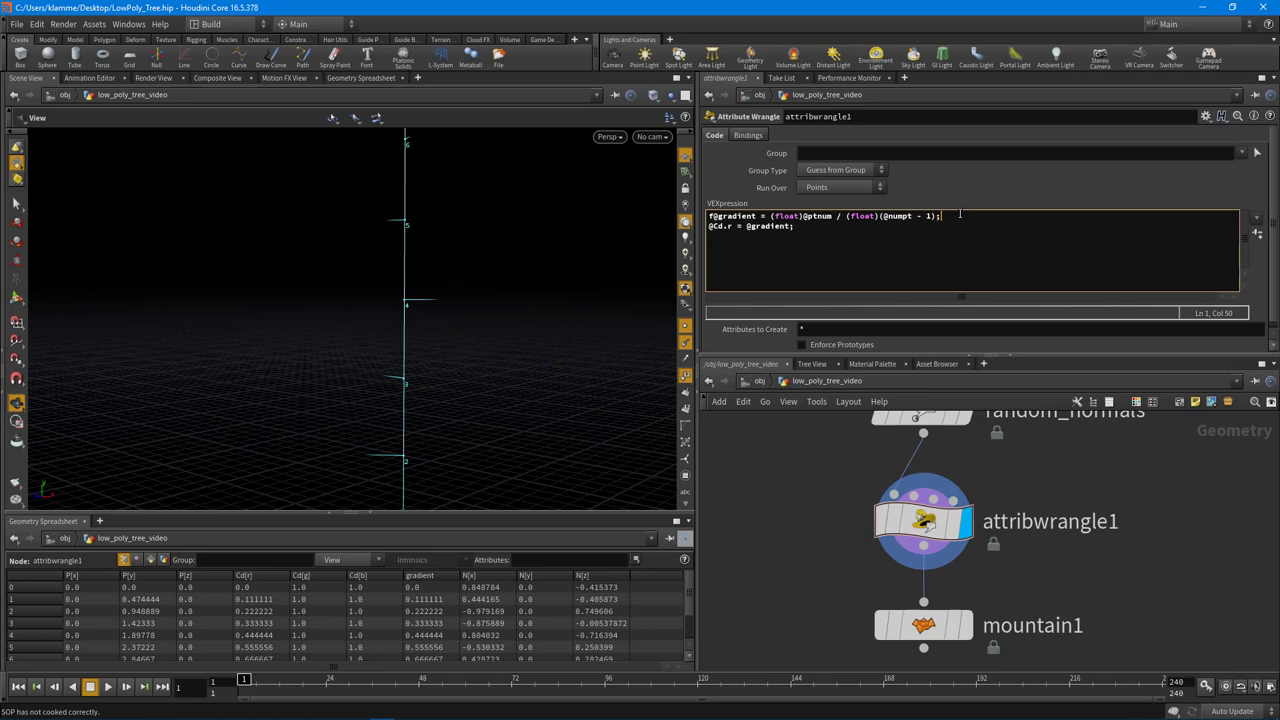
{"action": "key", "text": "Return"}
{"action": "type", "text": "@Cd = 0"}
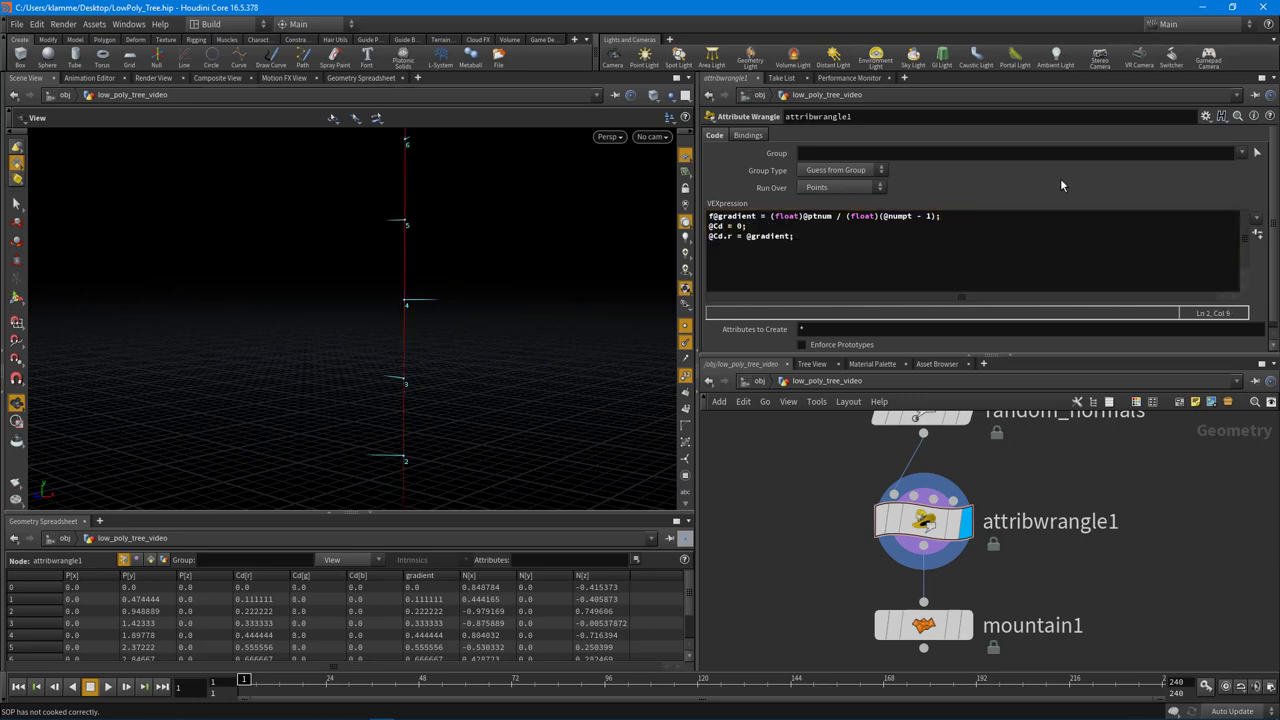
{"action": "type", "text": "h"}
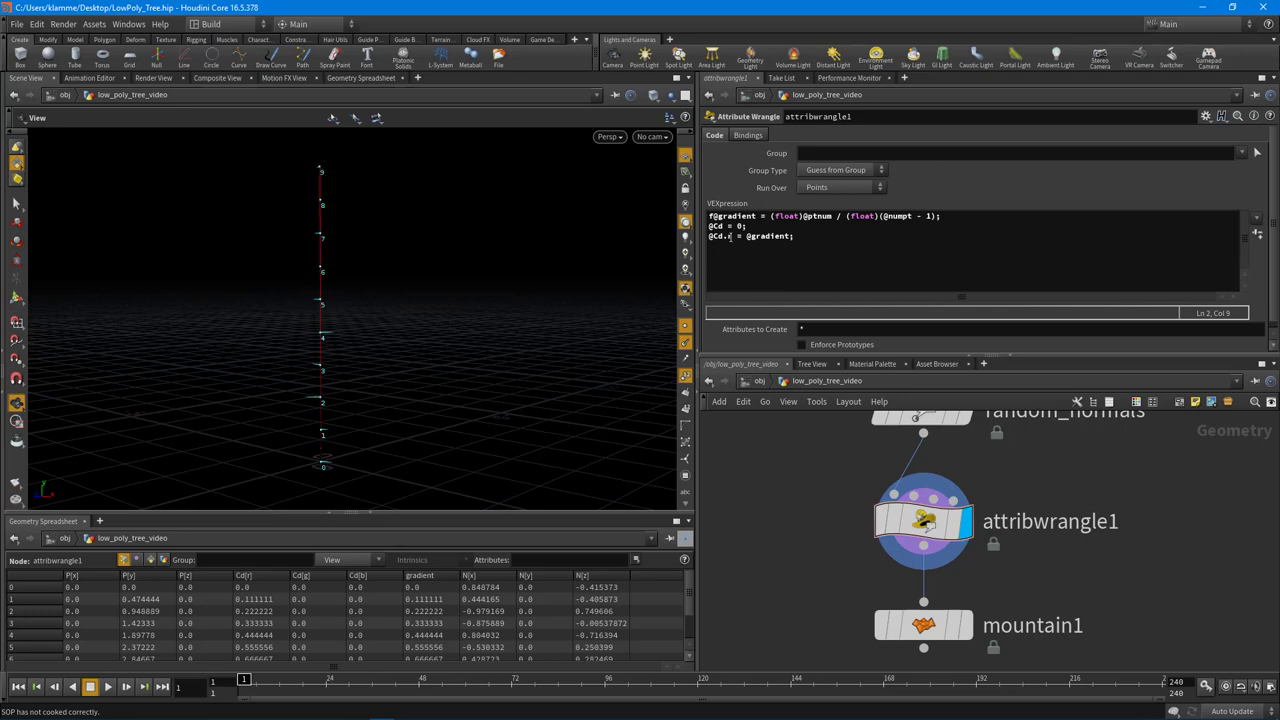
{"action": "left_click_drag", "start_coordinate": [747, 226], "coordinate": [709, 226]}
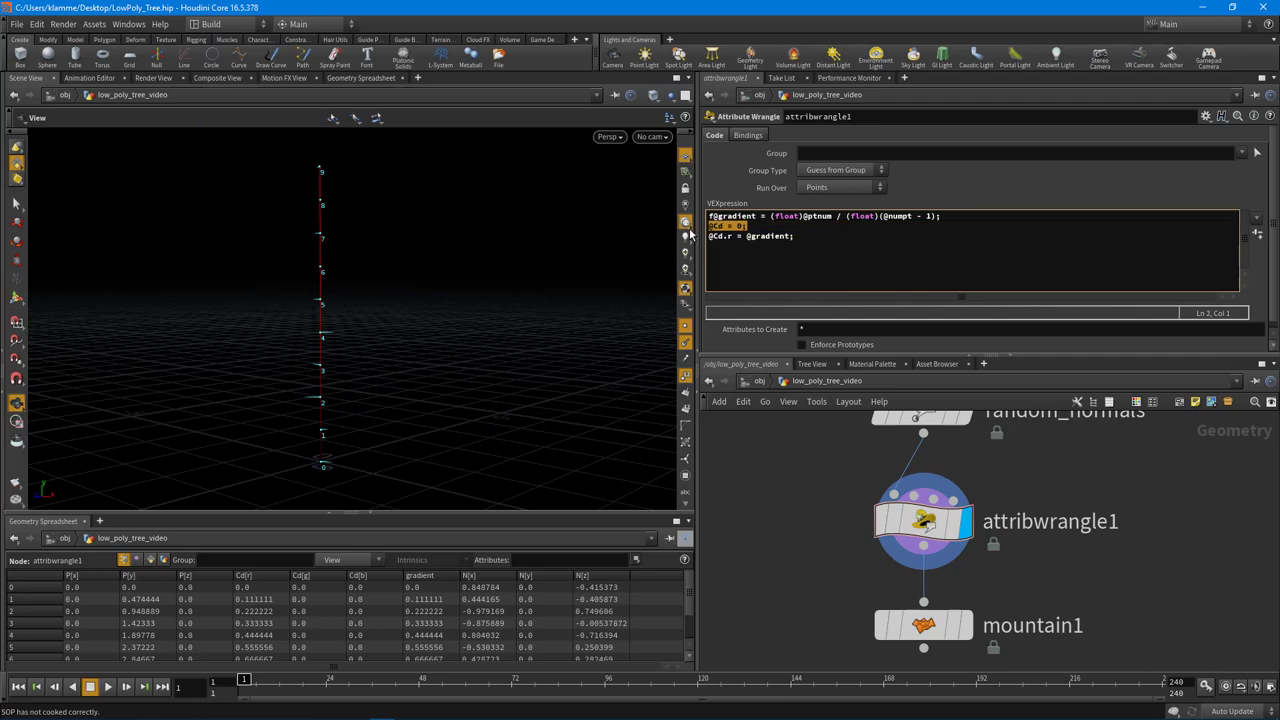
{"action": "key", "text": "Delete"}
{"action": "key", "text": "Delete"}
{"action": "left_click", "coordinate": [733, 226]}
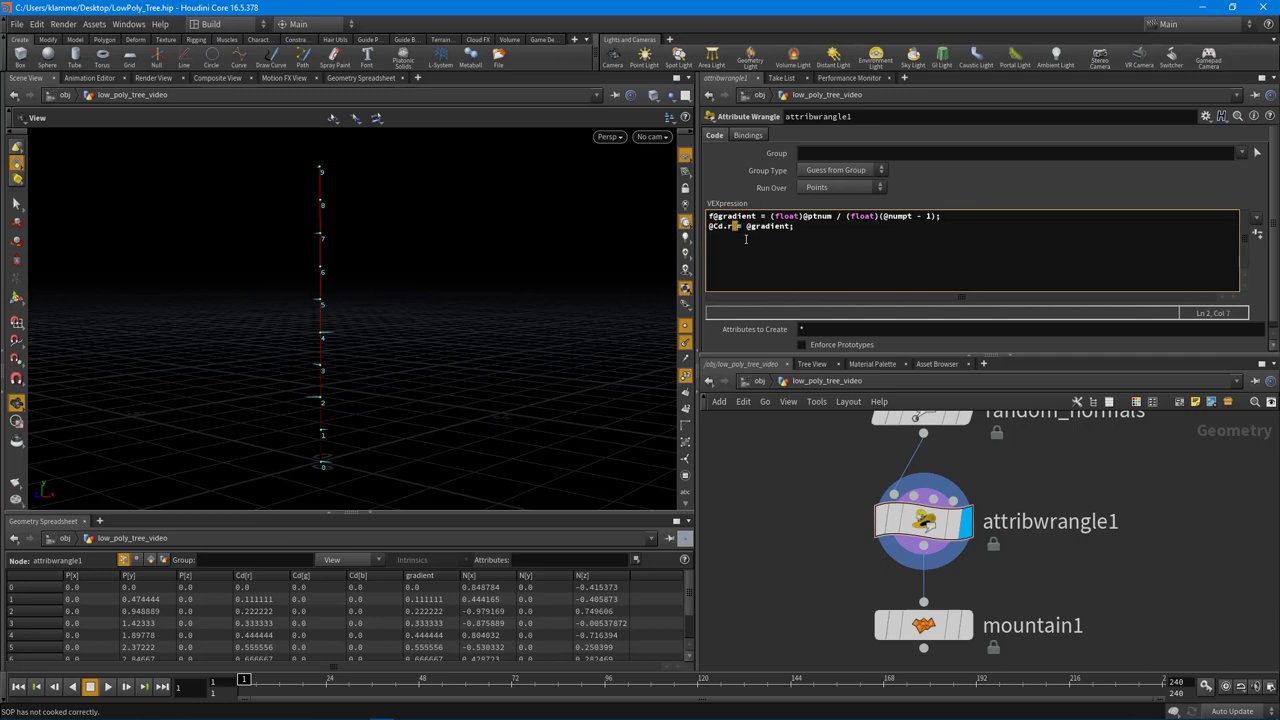
{"action": "key", "text": "BackSpace"}
{"action": "key", "text": "BackSpace"}
{"action": "middle_click_drag", "start_coordinate": [364, 432], "coordinate": [374, 443]}
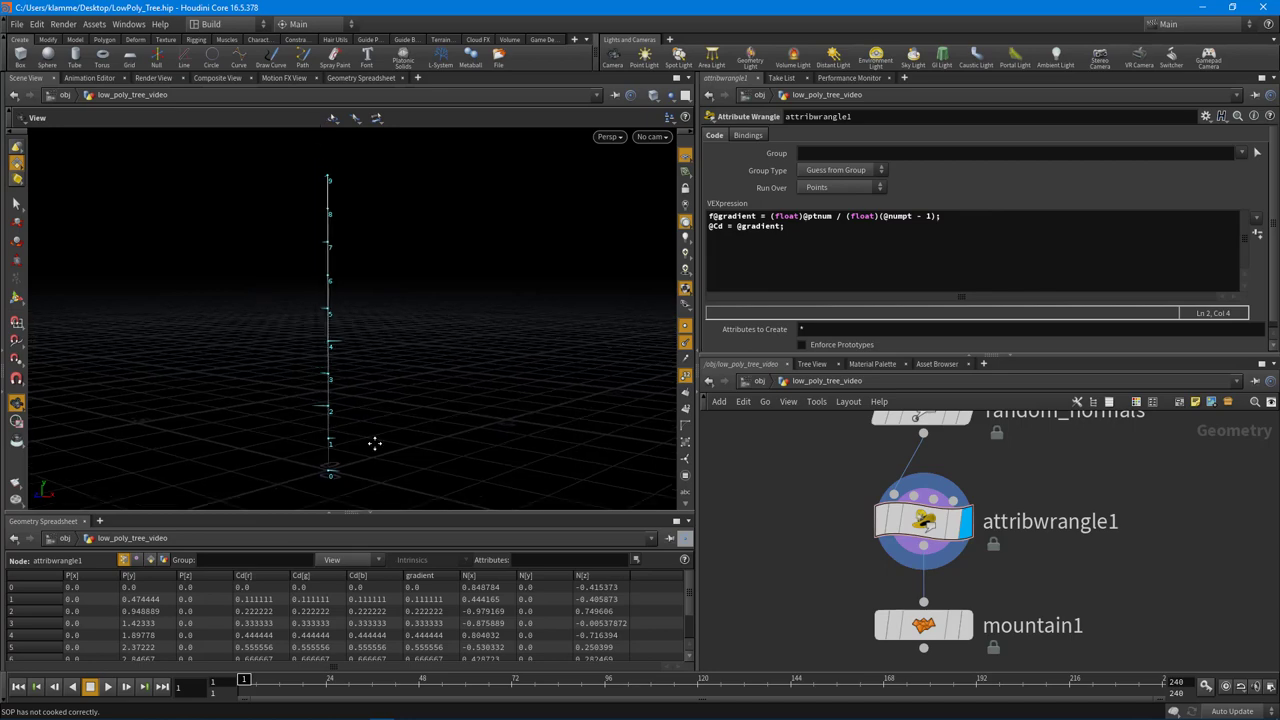
{"action": "left_click_drag", "start_coordinate": [374, 443], "coordinate": [350, 425], "text": "alt"}
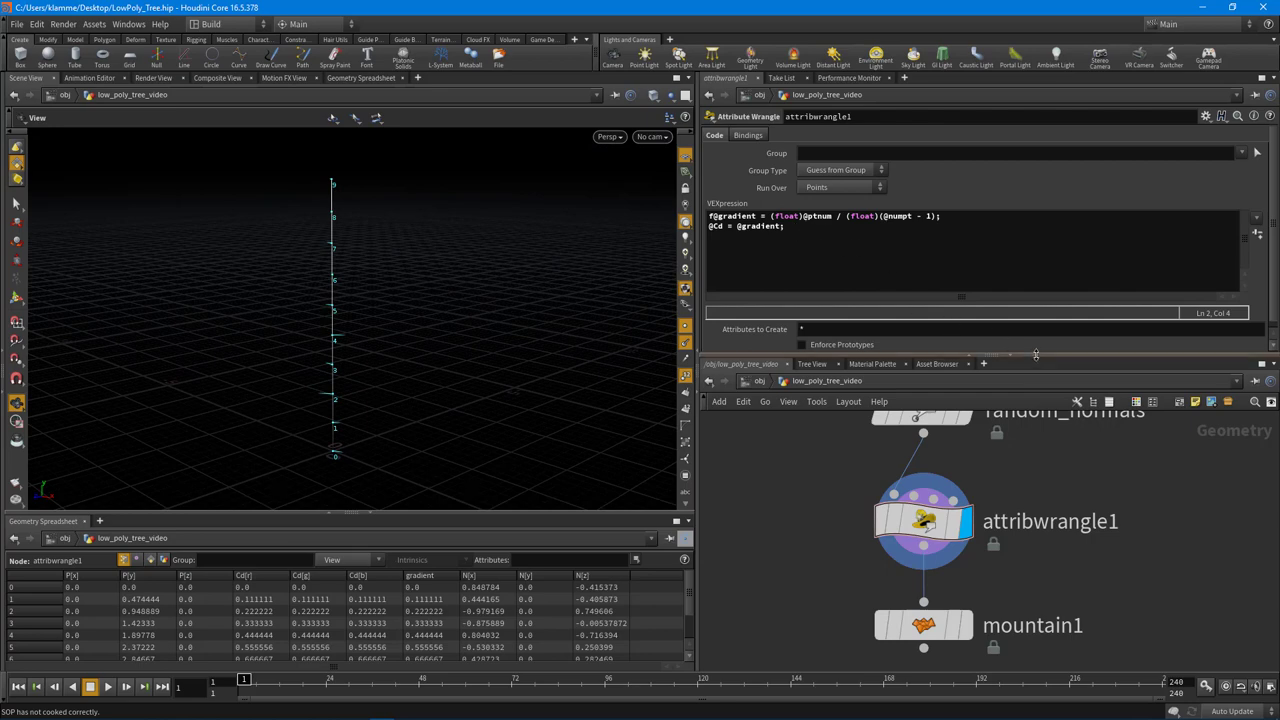
- Enlarge the network area, display the Mountain node's result and examine the base of the displaced line
{"action": "left_click_drag", "start_coordinate": [1040, 362], "coordinate": [1040, 321]}
{"action": "left_click_drag", "start_coordinate": [361, 346], "coordinate": [343, 194], "text": "alt"}
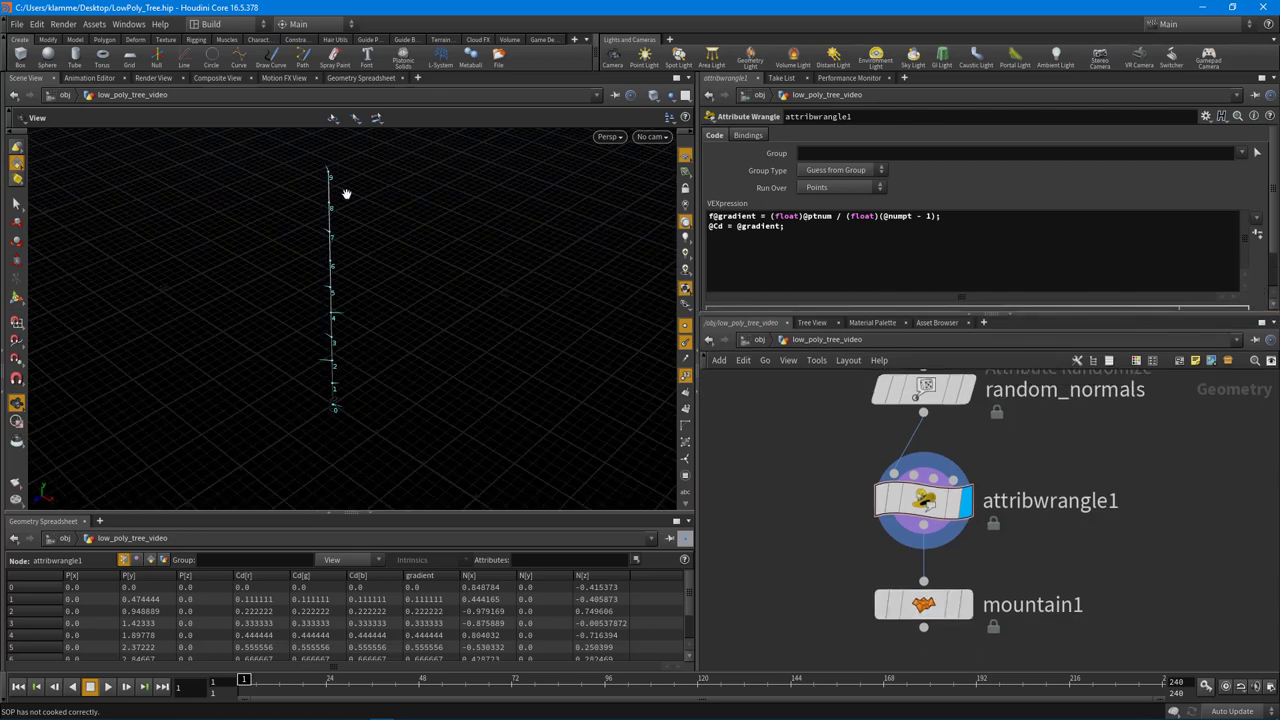
{"action": "left_click", "coordinate": [937, 612]}
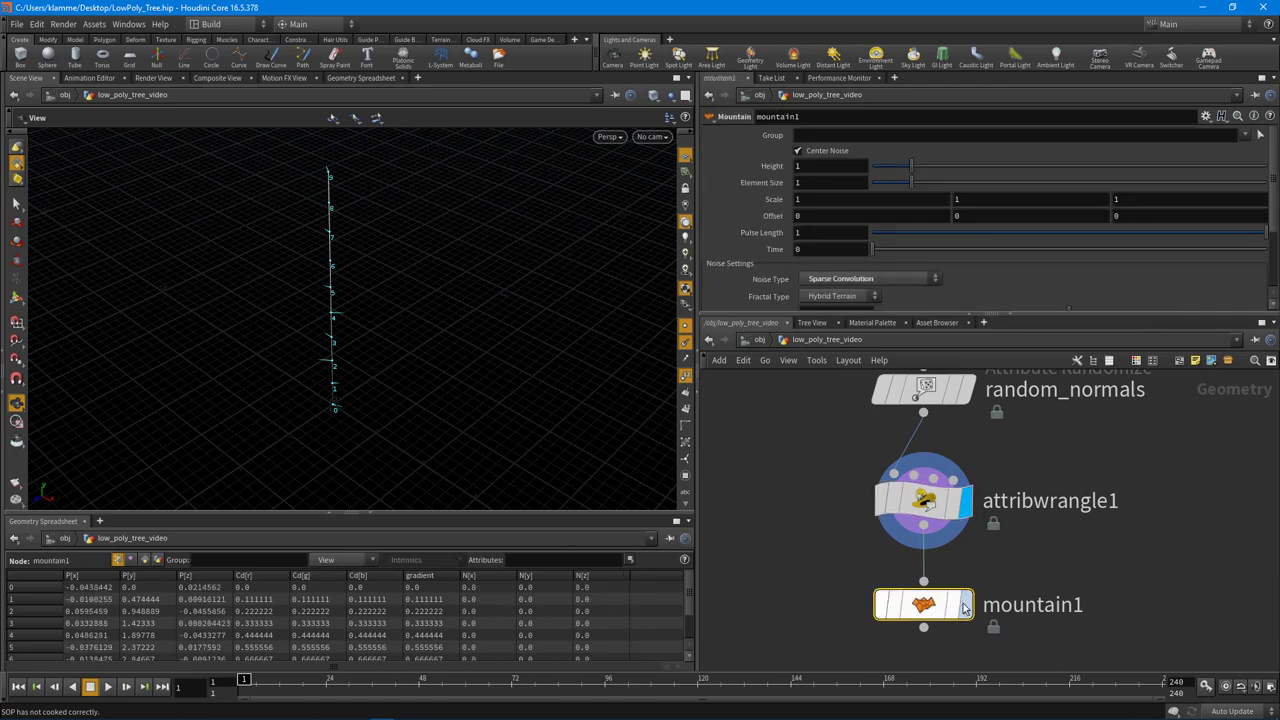
{"action": "left_click", "coordinate": [965, 605]}
{"action": "left_click_drag", "start_coordinate": [334, 309], "coordinate": [463, 366], "text": "alt"}
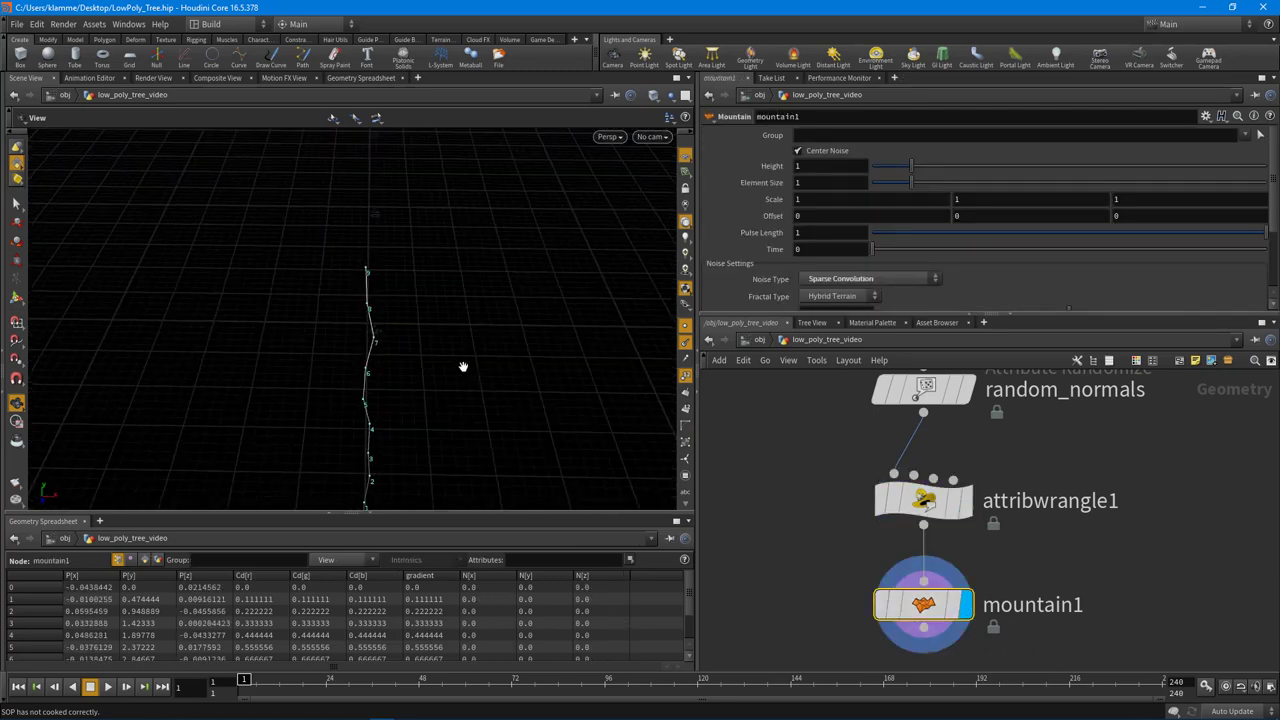
{"action": "left_click_drag", "start_coordinate": [443, 303], "coordinate": [446, 338], "text": "alt"}
{"action": "left_click", "coordinate": [930, 494]}
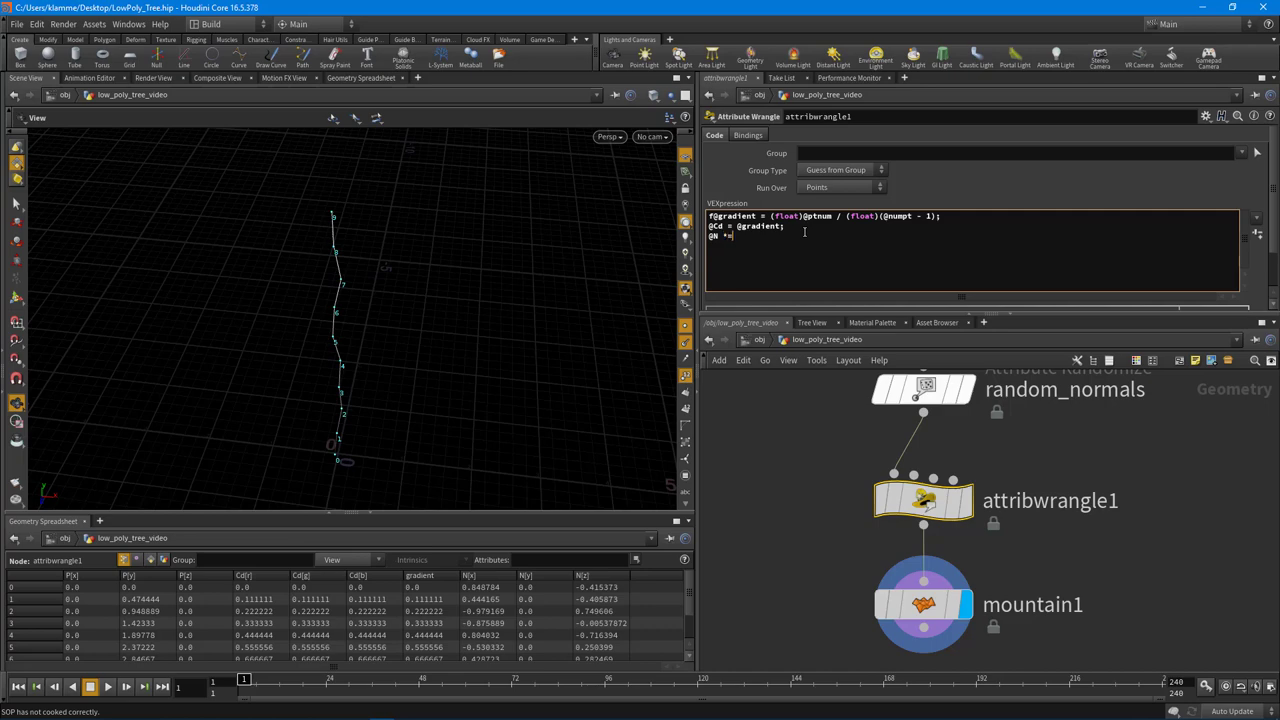
{"action": "type", "text": "*= @"}
{"action": "type", "text": "graident"}
{"action": "type", "text": ";"}
{"action": "key", "text": "BackSpace"}
{"action": "key", "text": "BackSpace"}
{"action": "type", "text": "a"}
{"action": "key", "text": "BackSpace"}
{"action": "type", "text": "i"}
{"action": "left_click_drag", "start_coordinate": [374, 363], "coordinate": [439, 419]}
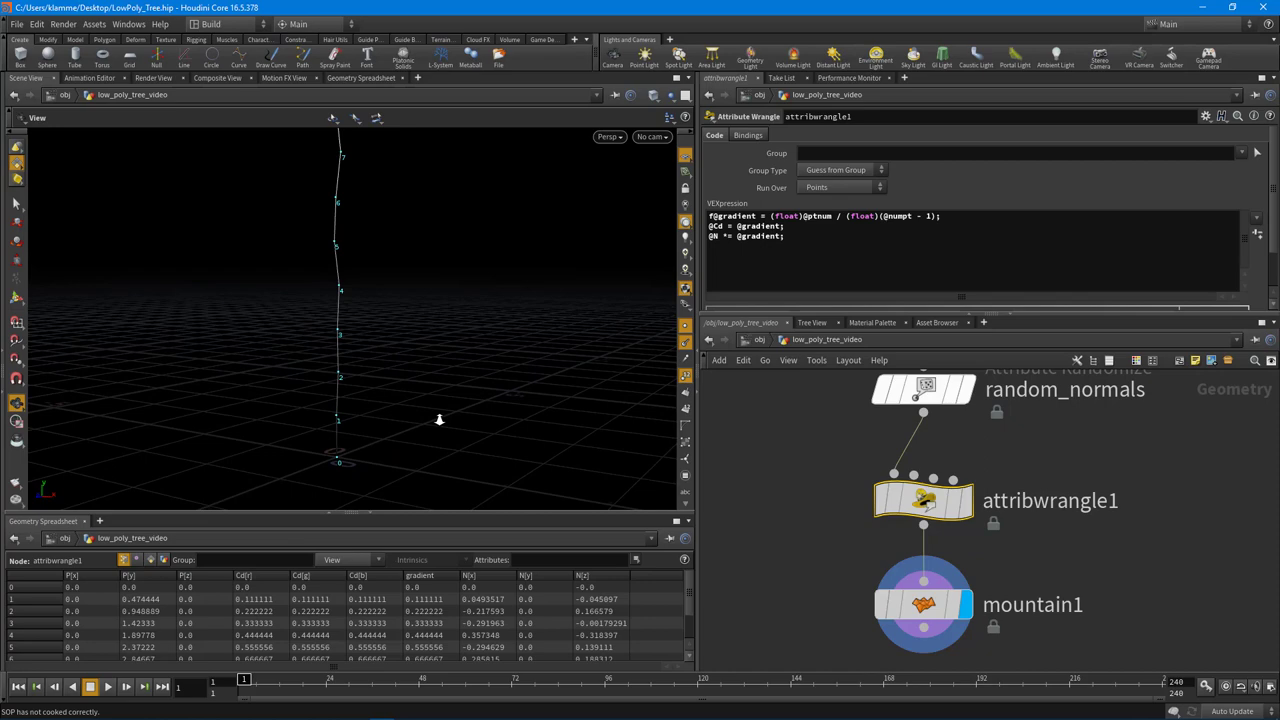
{"action": "left_click_drag", "start_coordinate": [366, 446], "coordinate": [305, 409]}
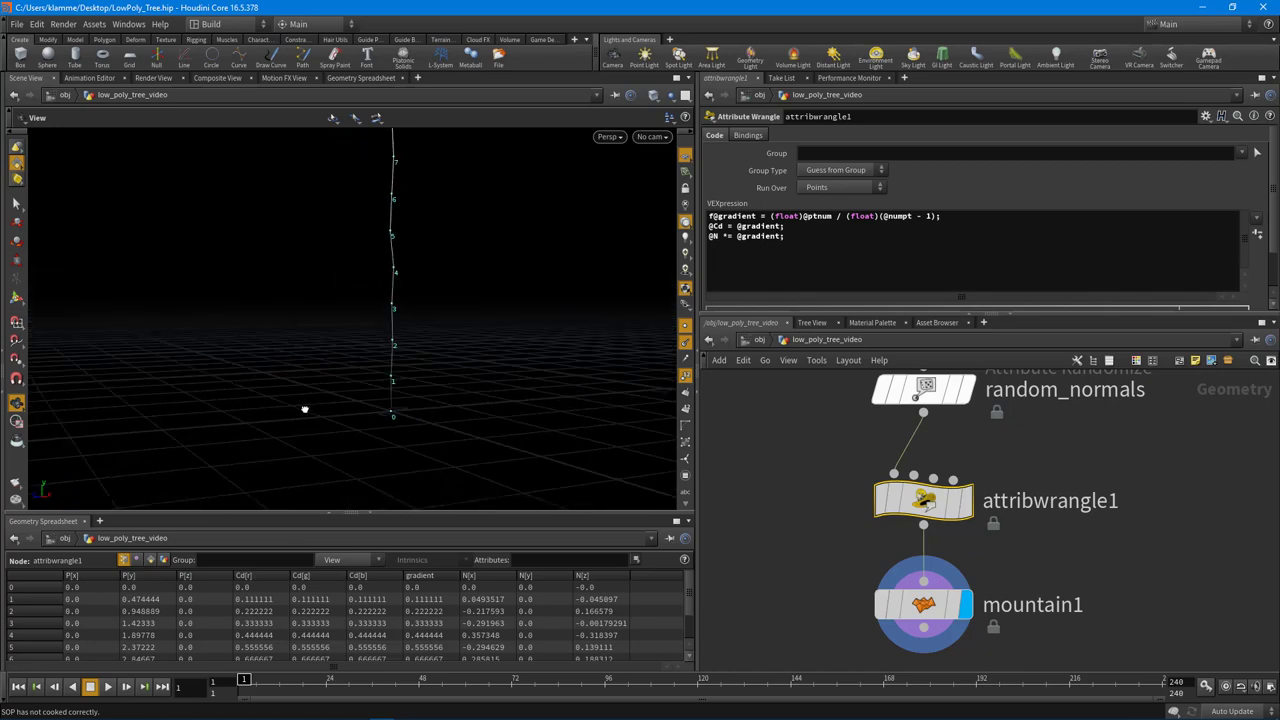
{"action": "left_click_drag", "start_coordinate": [403, 423], "coordinate": [400, 464]}
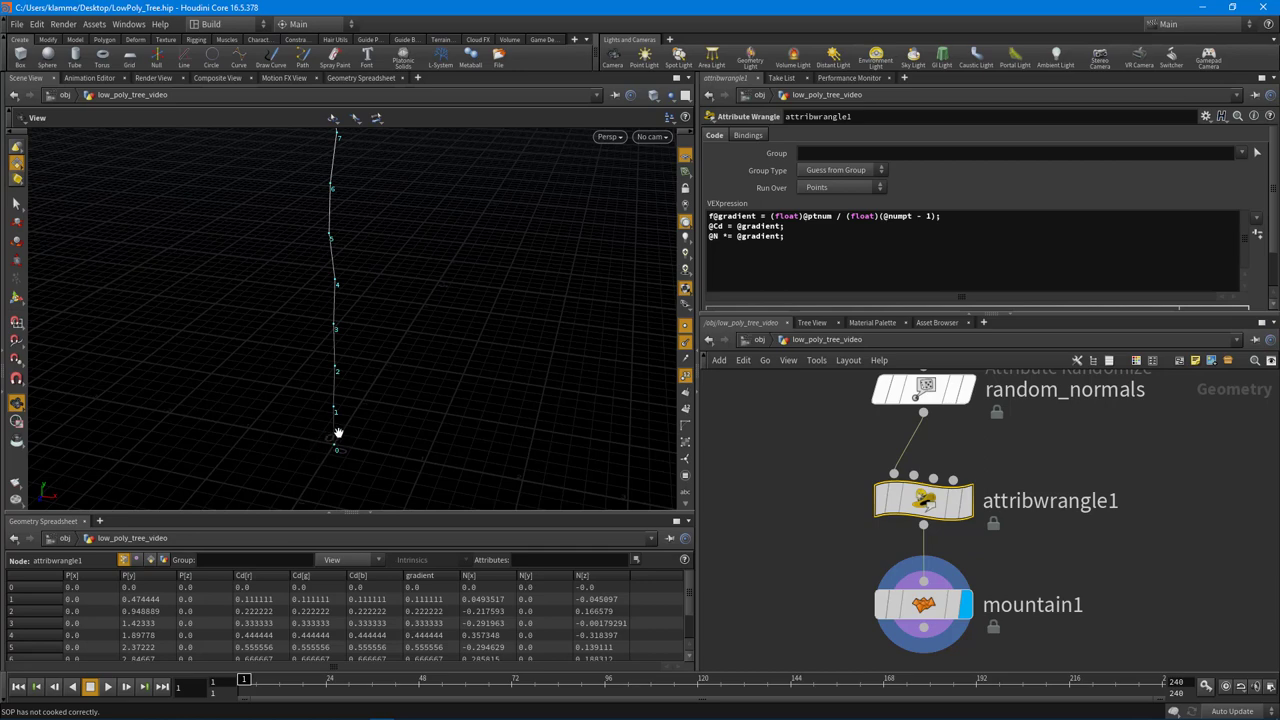
{"action": "left_click_drag", "start_coordinate": [338, 433], "coordinate": [333, 461]}
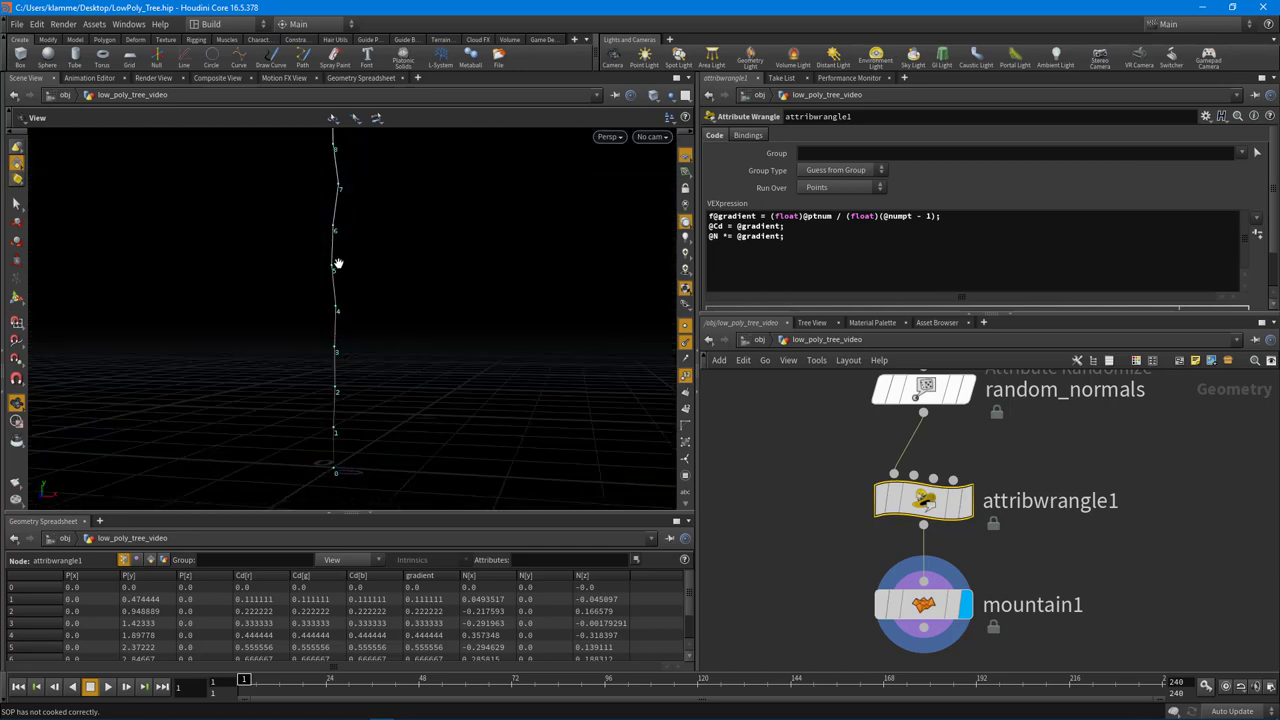
{"action": "right_click_drag", "start_coordinate": [341, 251], "coordinate": [371, 309]}
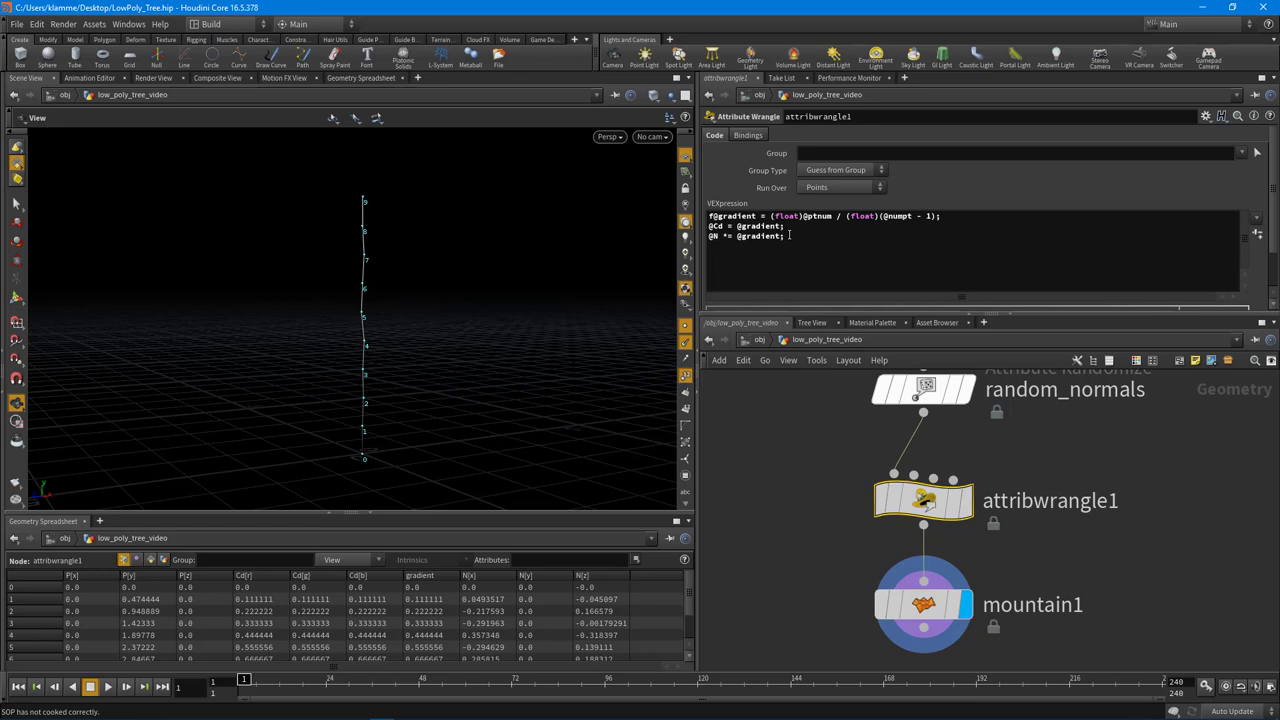
{"action": "left_click", "coordinate": [789, 235]}
{"action": "key", "text": "Up"}
{"action": "key", "text": "shift+Home"}
{"action": "key", "text": "BackSpace"}
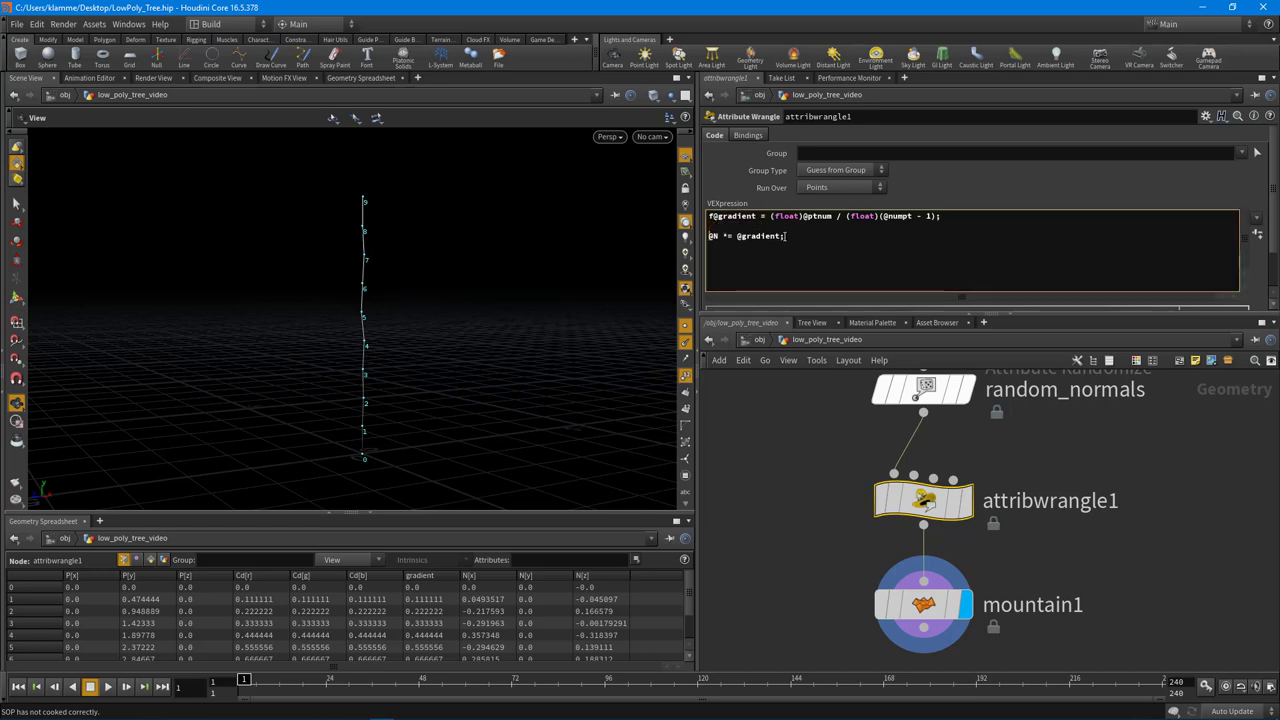
{"action": "key", "text": "BackSpace"}
{"action": "left_click_drag", "start_coordinate": [583, 306], "coordinate": [623, 277], "text": "alt"}
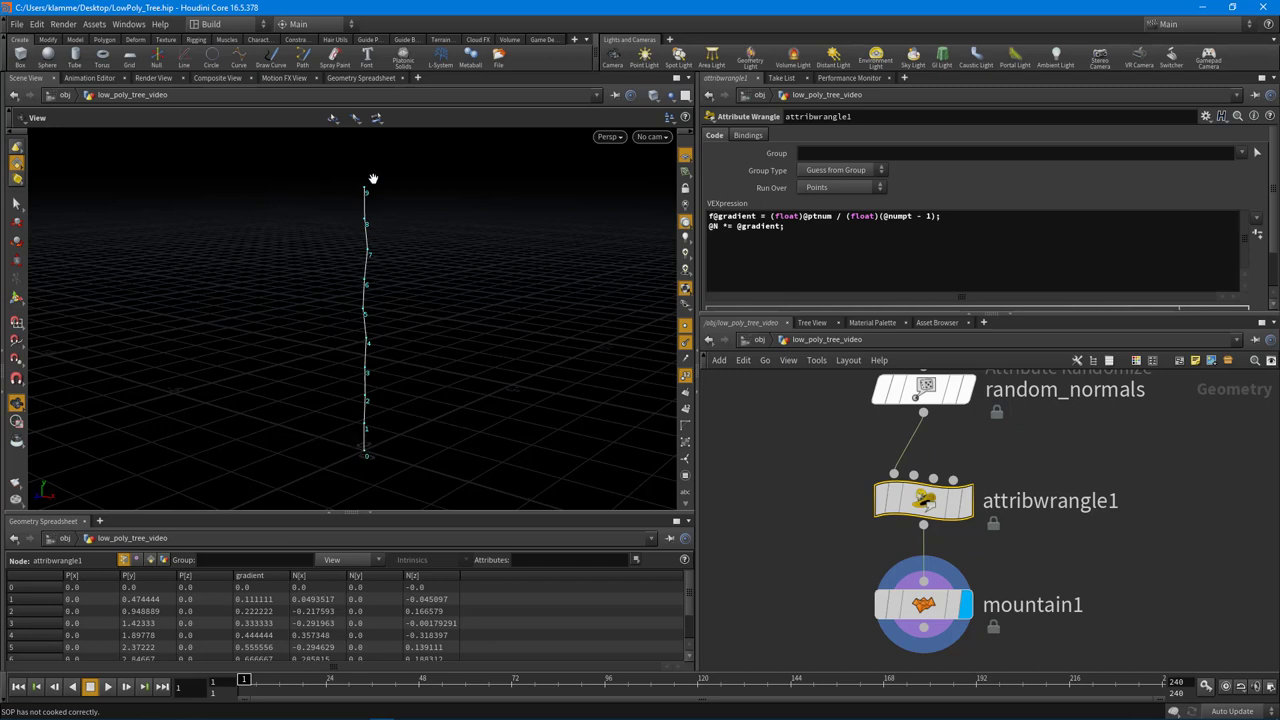
{"action": "left_click", "coordinate": [819, 233]}
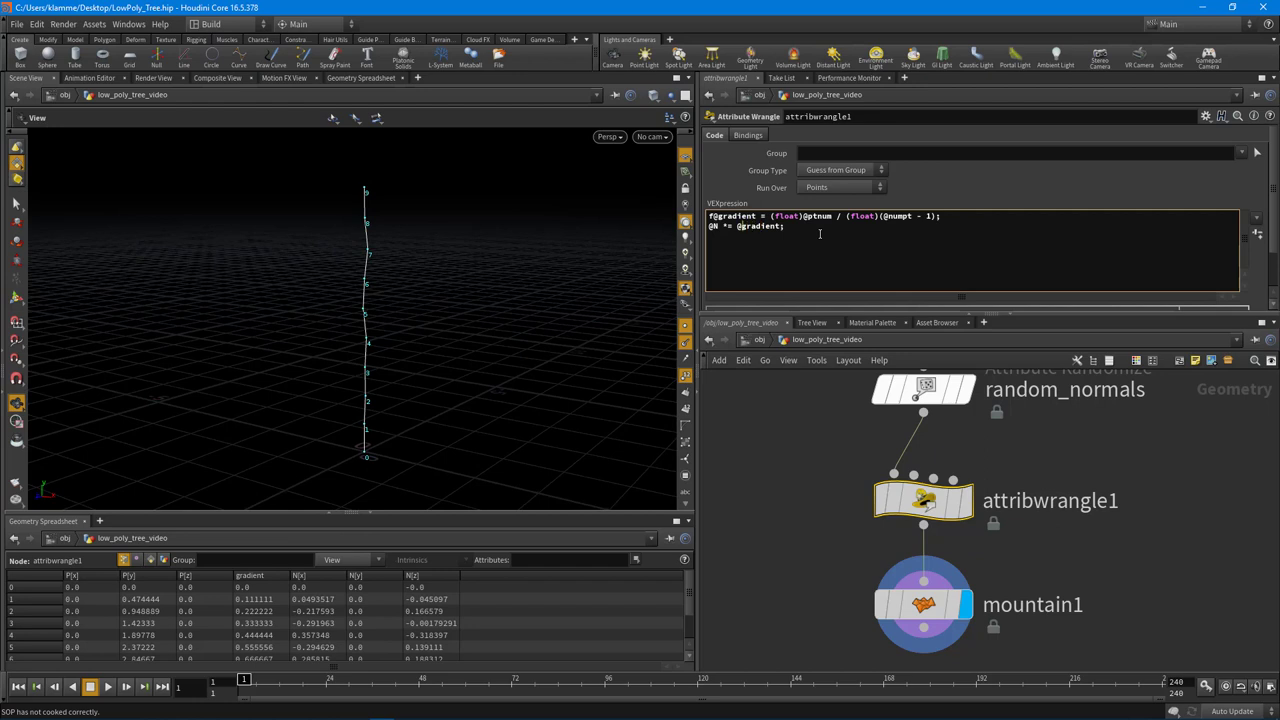
{"action": "type", "text": "chramp()"}
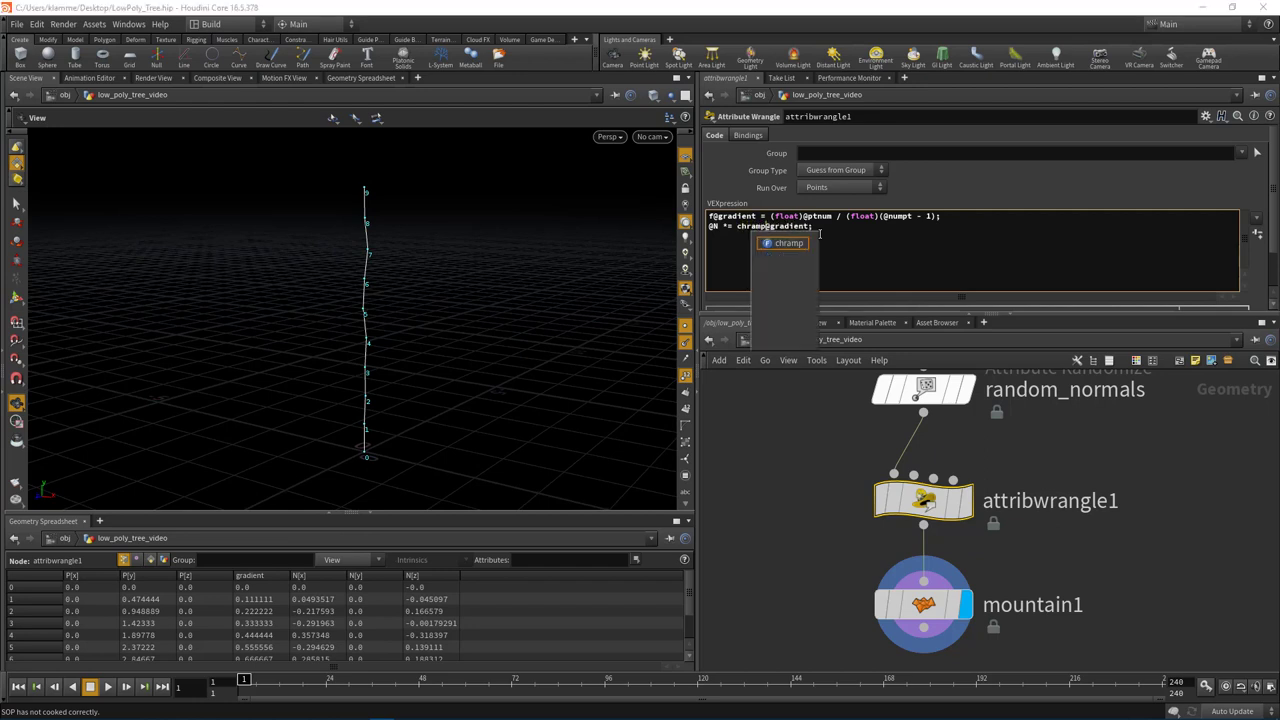
{"action": "key", "text": "shift+Right"}
{"action": "key", "text": "shift+Right"}
{"action": "key", "text": "shift+Right"}
{"action": "key", "text": "shift+Right"}
{"action": "key", "text": "shift+Right"}
{"action": "key", "text": "shift+Right"}
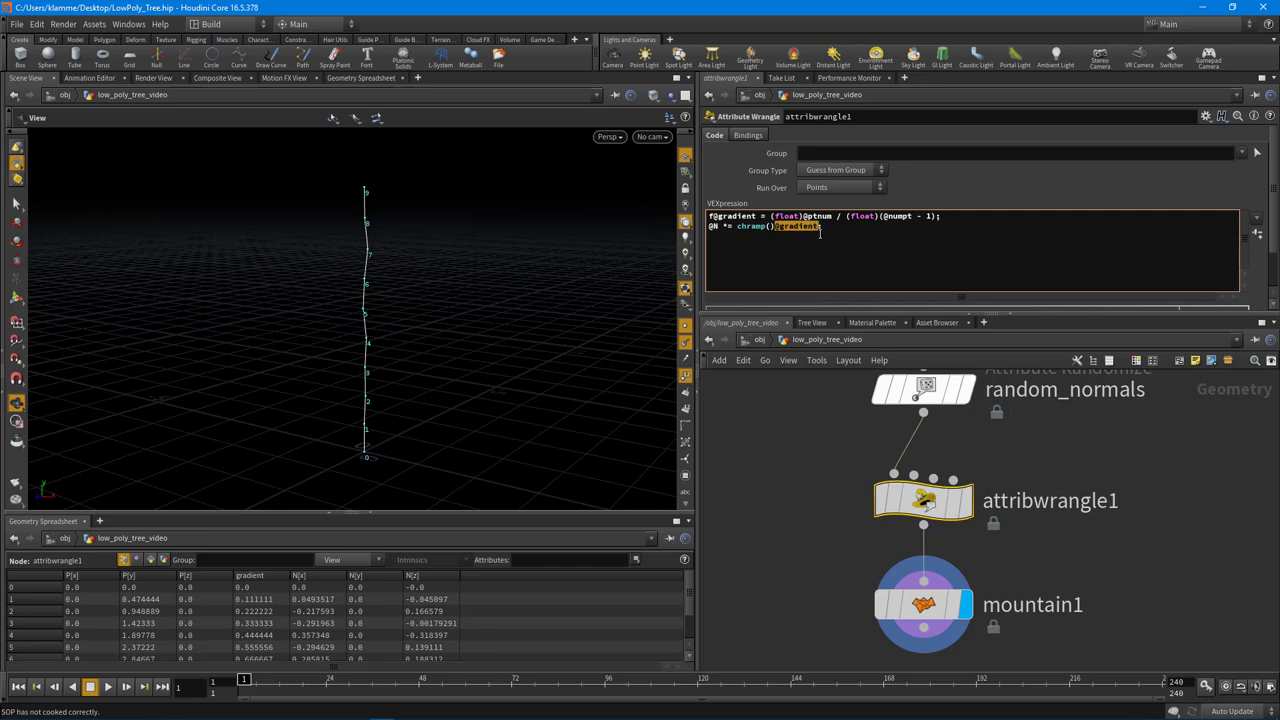
{"action": "key", "text": "ctrl+x"}
{"action": "type", "text": "\"NoiseFalloff\", @gradient"}
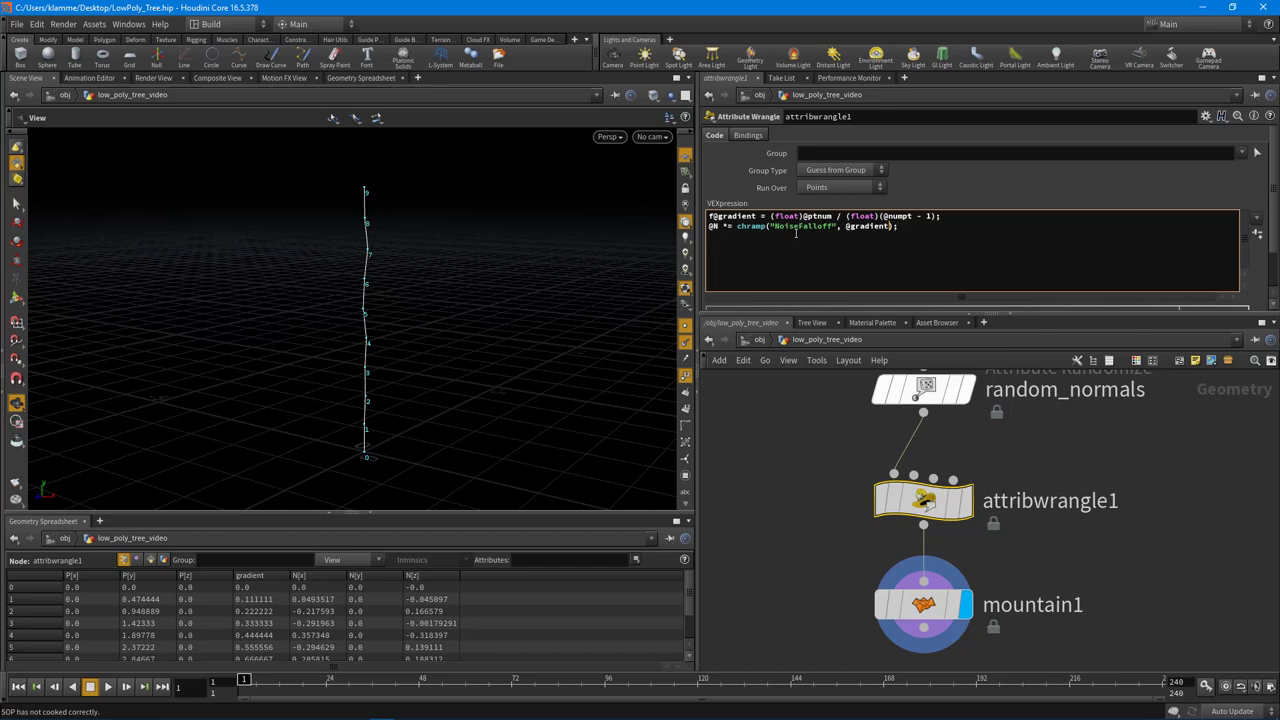
{"action": "left_click", "coordinate": [1015, 184]}
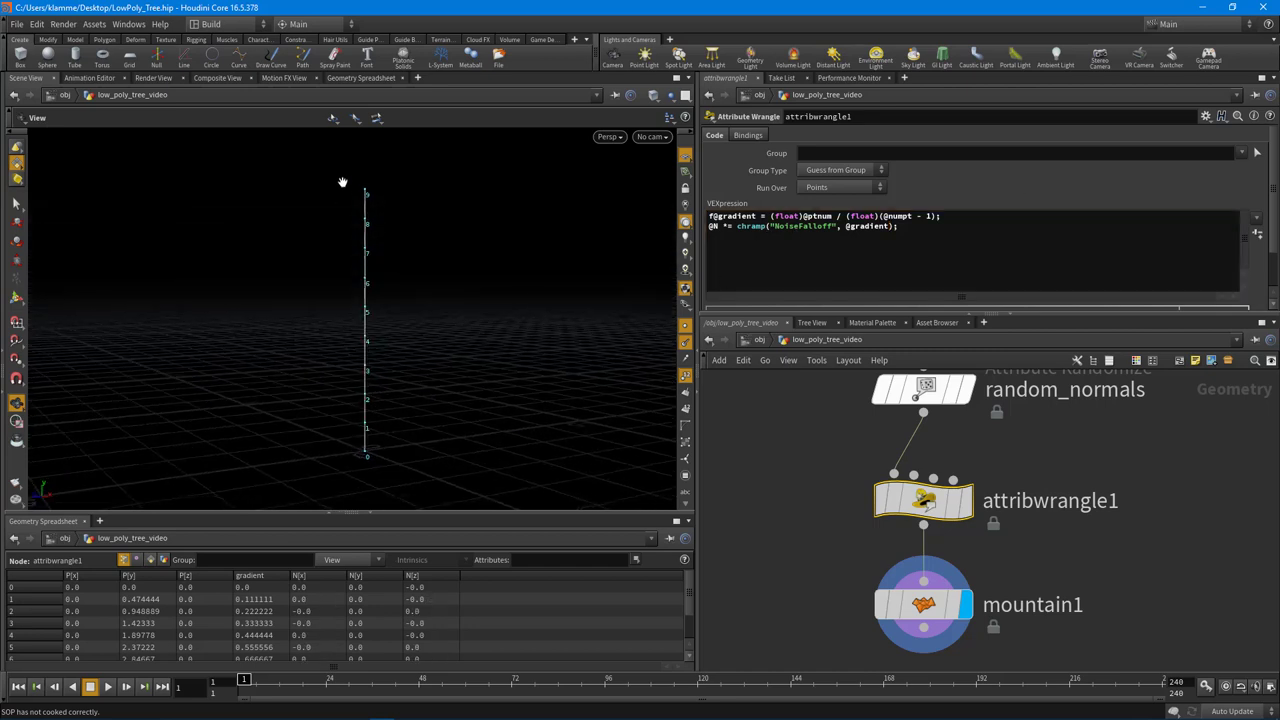
- Generate the NoiseFalloff ramp parameter and add ramp points with value 0 at position about 0.41 and value 0.47 at about 0.75
{"action": "left_click", "coordinate": [1180, 316]}
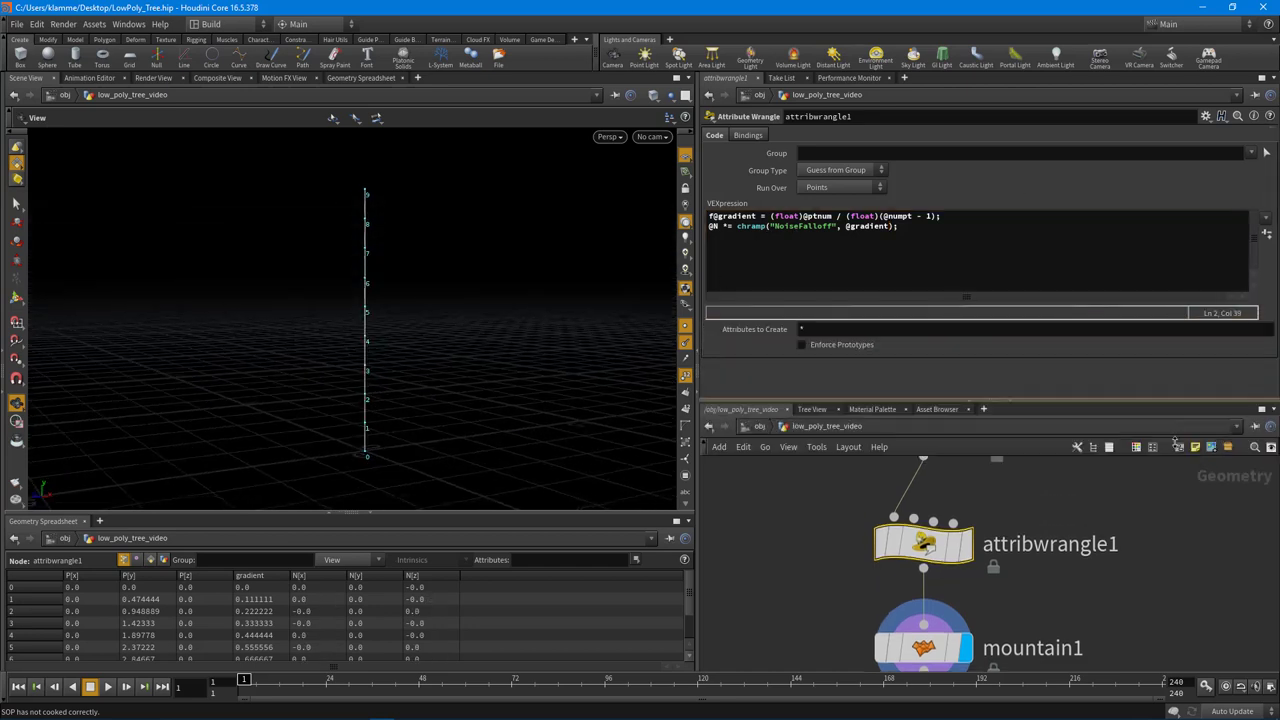
{"action": "left_click", "coordinate": [1266, 235]}
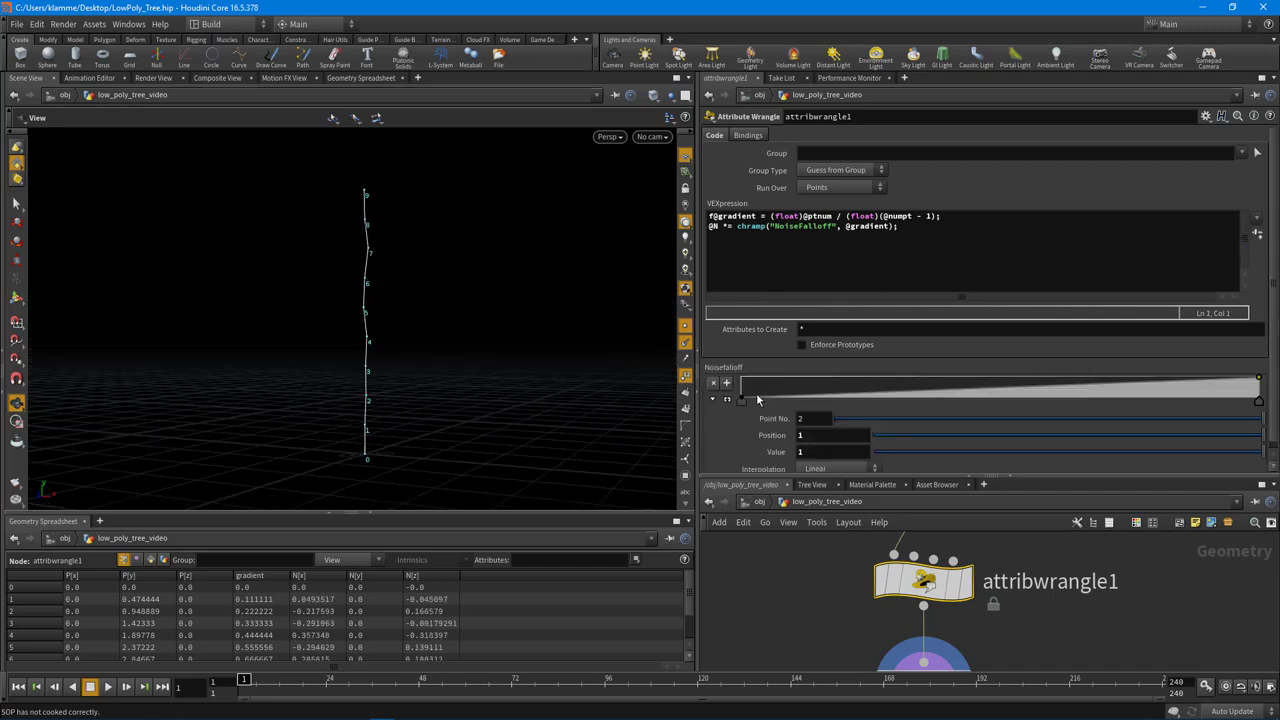
{"action": "left_click_drag", "start_coordinate": [953, 395], "coordinate": [954, 405]}
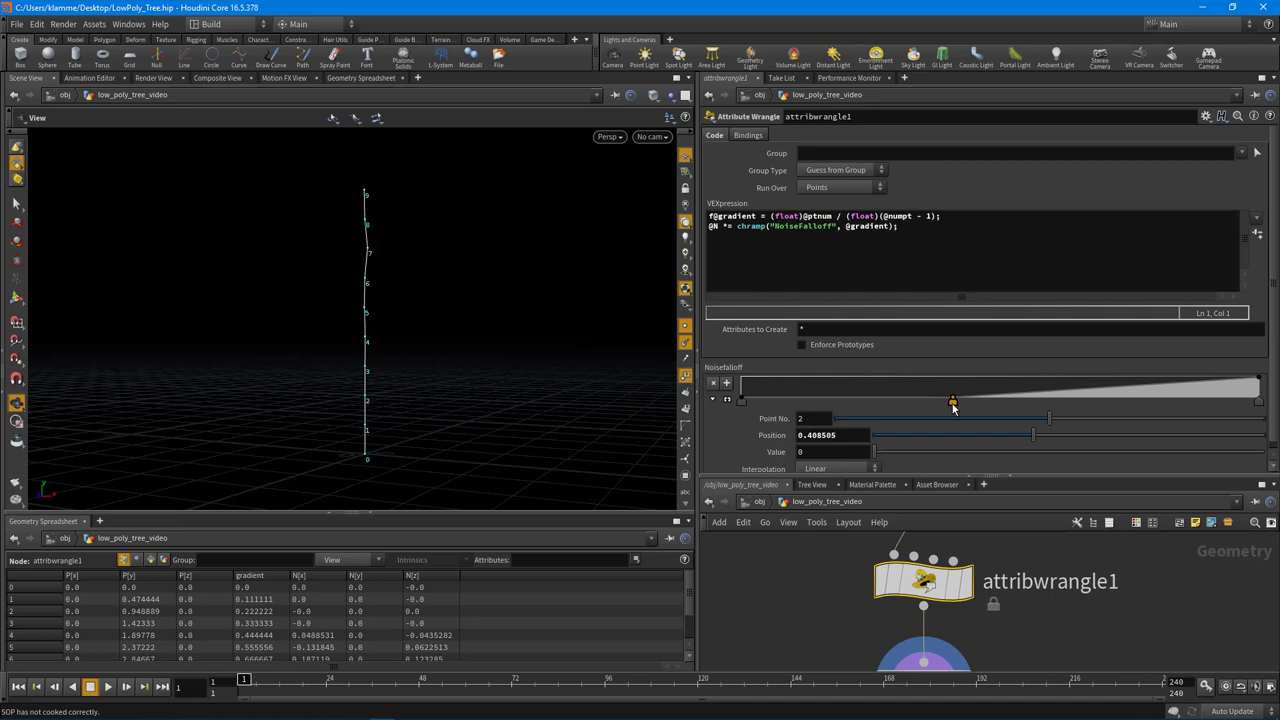
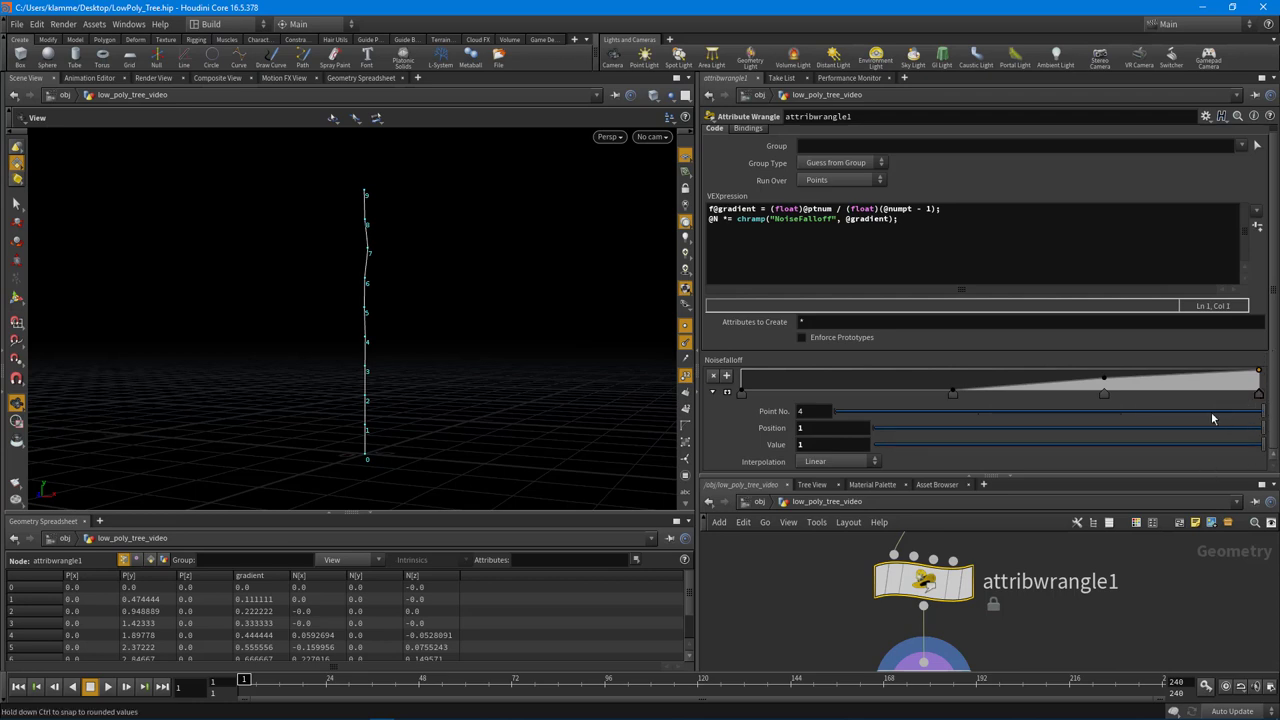
{"action": "middle_click_drag", "start_coordinate": [822, 446], "coordinate": [780, 450]}
{"action": "key", "text": "ctrl+z"}
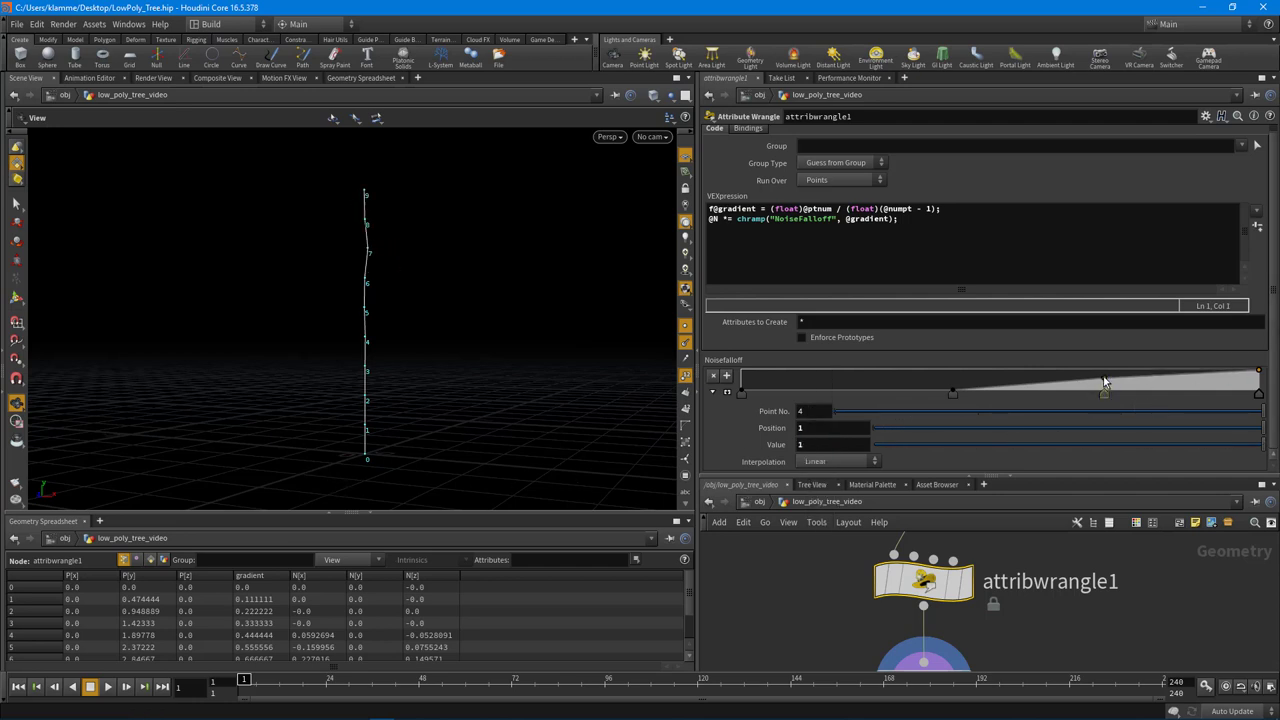
{"action": "left_click_drag", "start_coordinate": [1104, 395], "coordinate": [1129, 387]}
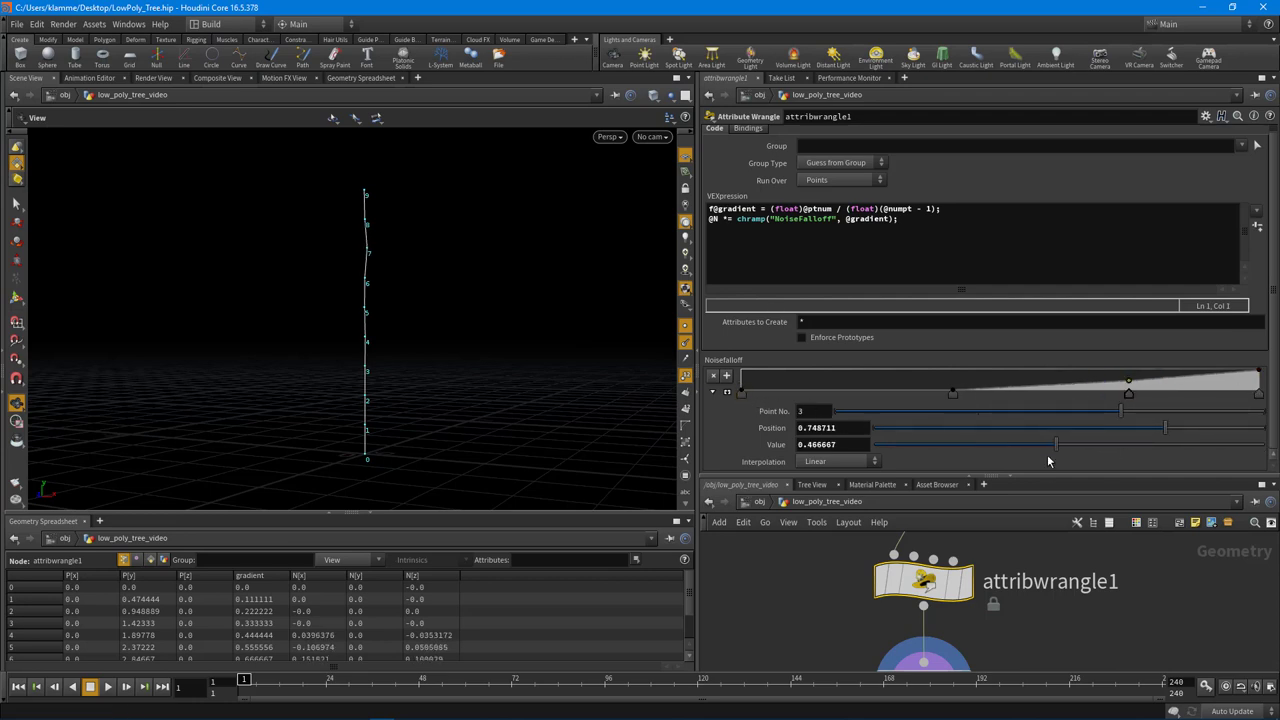
{"action": "left_click_drag", "start_coordinate": [1052, 475], "coordinate": [1058, 249]}
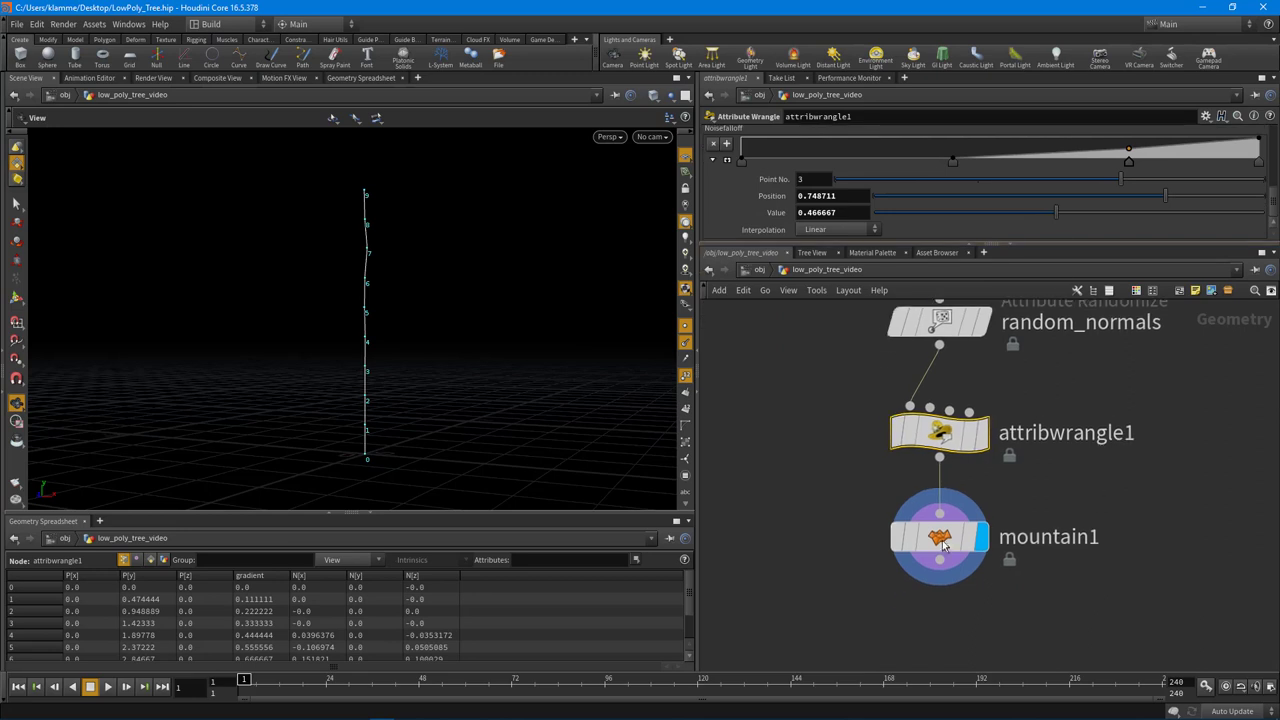
- Set the Mountain node's Height to 4.31
{"action": "left_click", "coordinate": [935, 538]}
{"action": "left_click_drag", "start_coordinate": [908, 165], "coordinate": [1040, 172]}
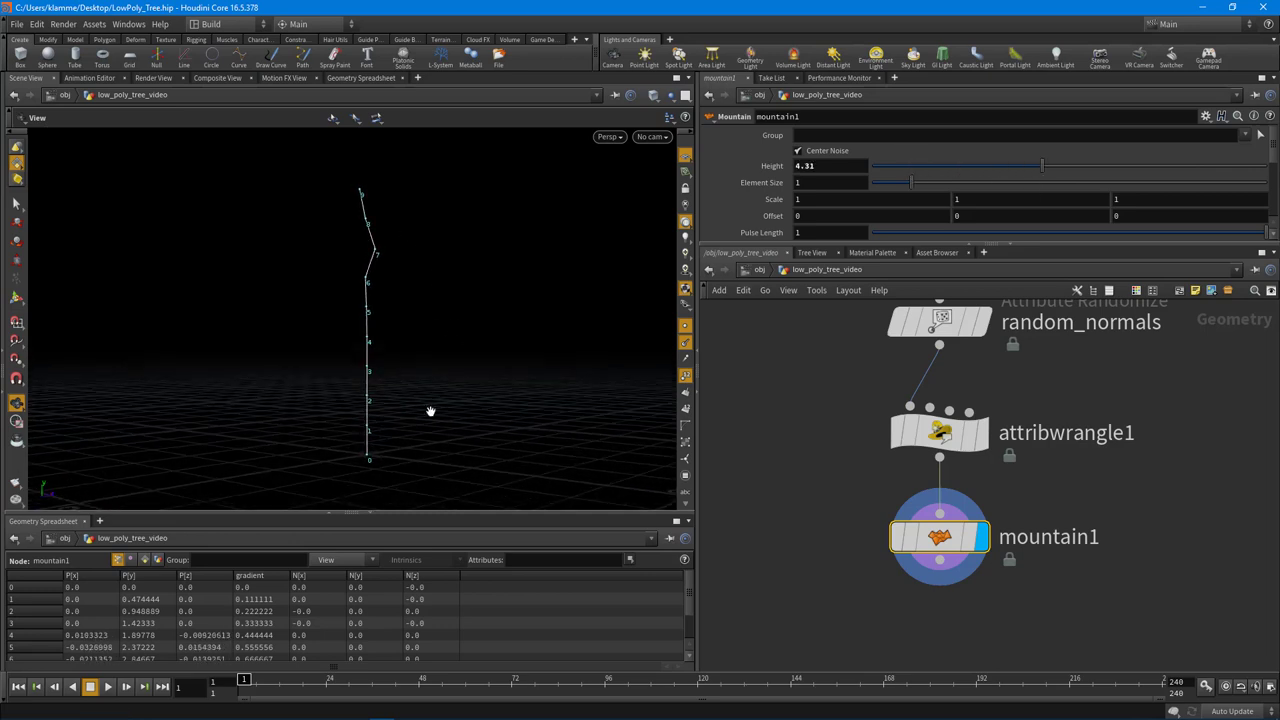
- Raise the Line node's Points to 42
{"action": "scroll", "coordinate": [1145, 426], "scroll_direction": "down", "scroll_amount": 3}
{"action": "mouse_move", "coordinate": [860, 350]}
{"action": "left_mouse_down"}
{"action": "mouse_move", "coordinate": [1106, 486]}
{"action": "mouse_move", "coordinate": [1003, 462]}
{"action": "mouse_move", "coordinate": [1104, 437]}
{"action": "left_mouse_up"}
{"action": "left_click_drag", "start_coordinate": [1008, 418], "coordinate": [1008, 412]}
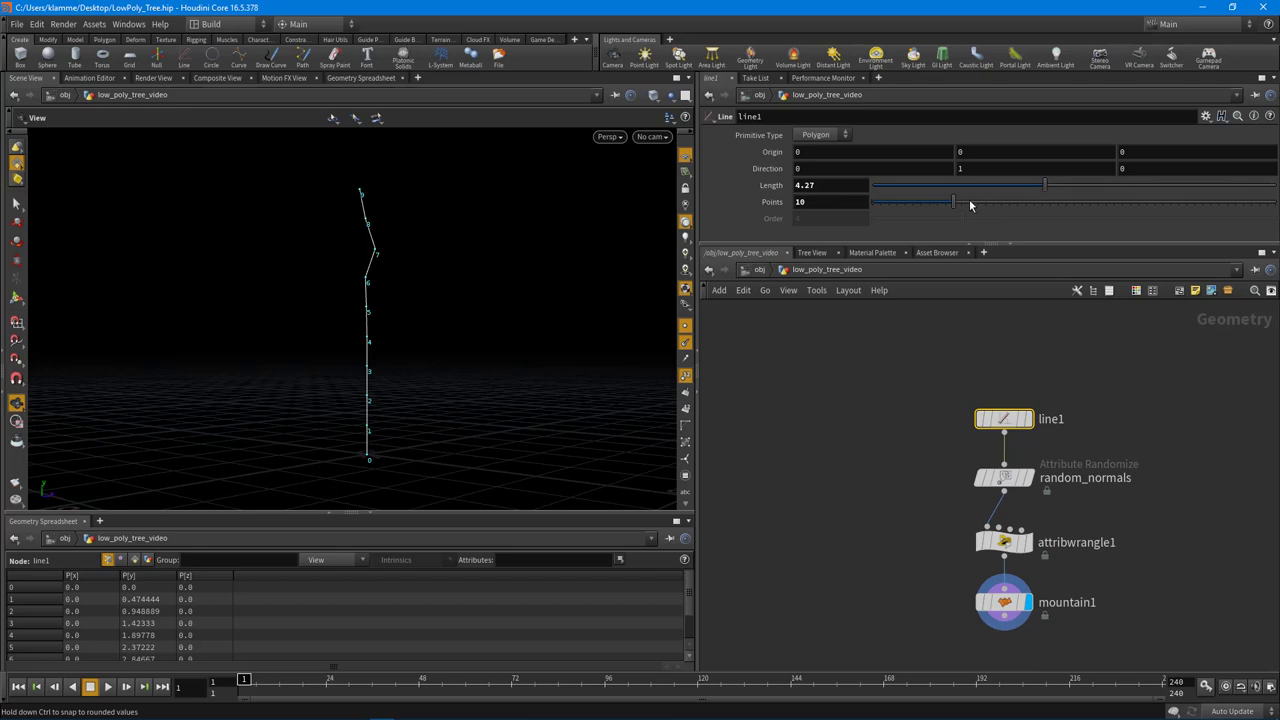
{"action": "left_click_drag", "start_coordinate": [964, 207], "coordinate": [1212, 205]}
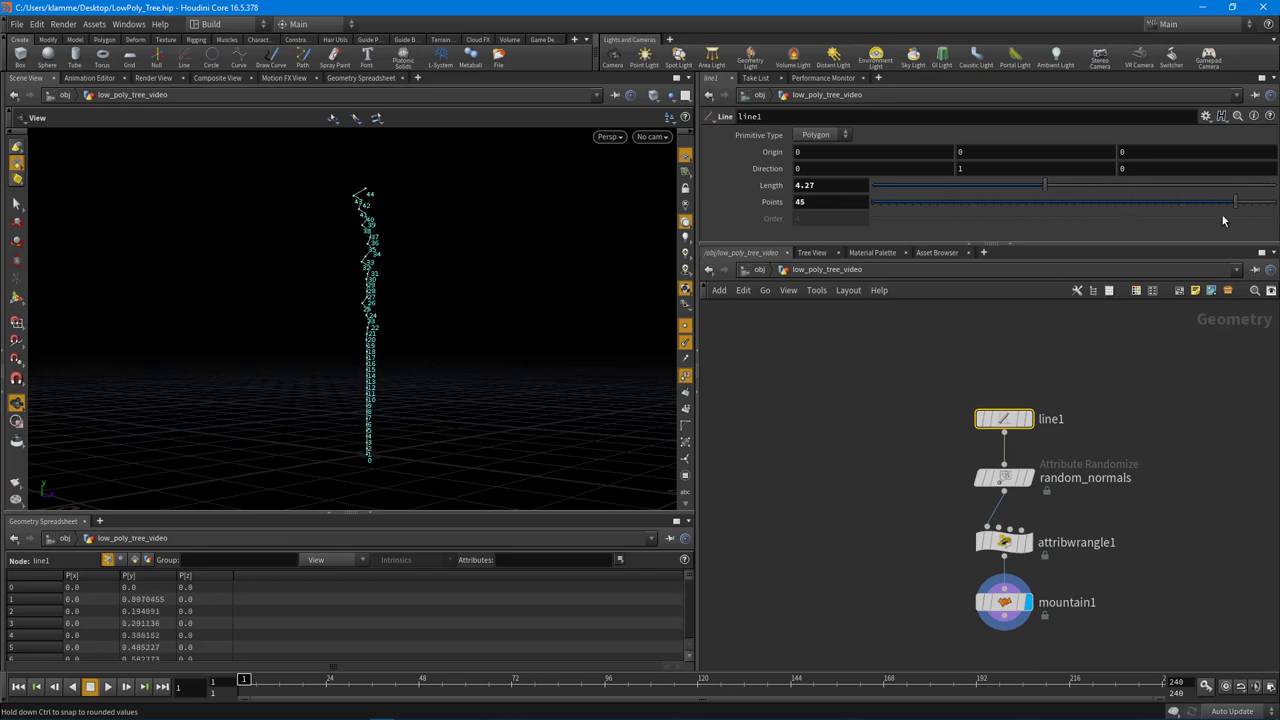
- Turn off the point number display and frame the displaced line in the viewport
{"action": "scroll", "coordinate": [537, 283], "scroll_direction": "up", "scroll_amount": 4}
{"action": "left_click", "coordinate": [686, 377]}
{"action": "left_click_drag", "start_coordinate": [526, 349], "coordinate": [666, 374]}
{"action": "key", "text": "h"}
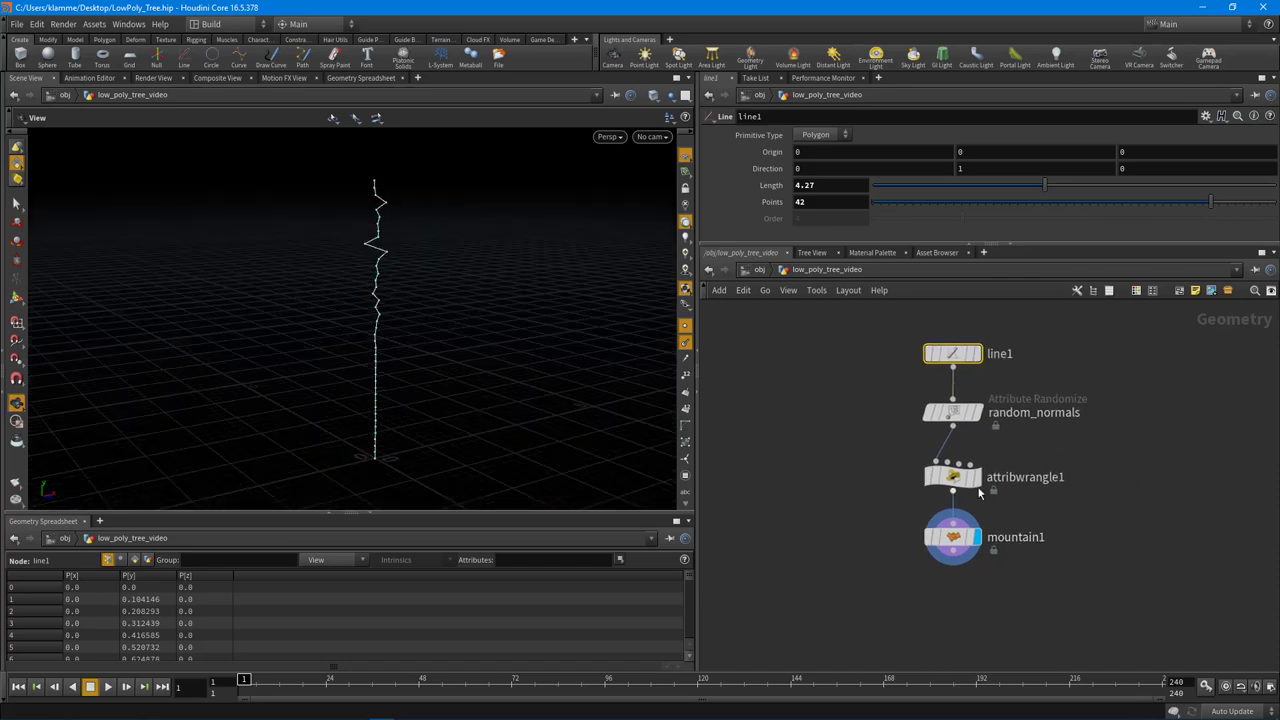
- Set the Mountain node's Element Size to 5.82 and its Scale to 4.43 on all three axes
{"action": "scroll", "coordinate": [980, 495], "scroll_direction": "up", "scroll_amount": 2}
{"action": "left_click", "coordinate": [942, 558]}
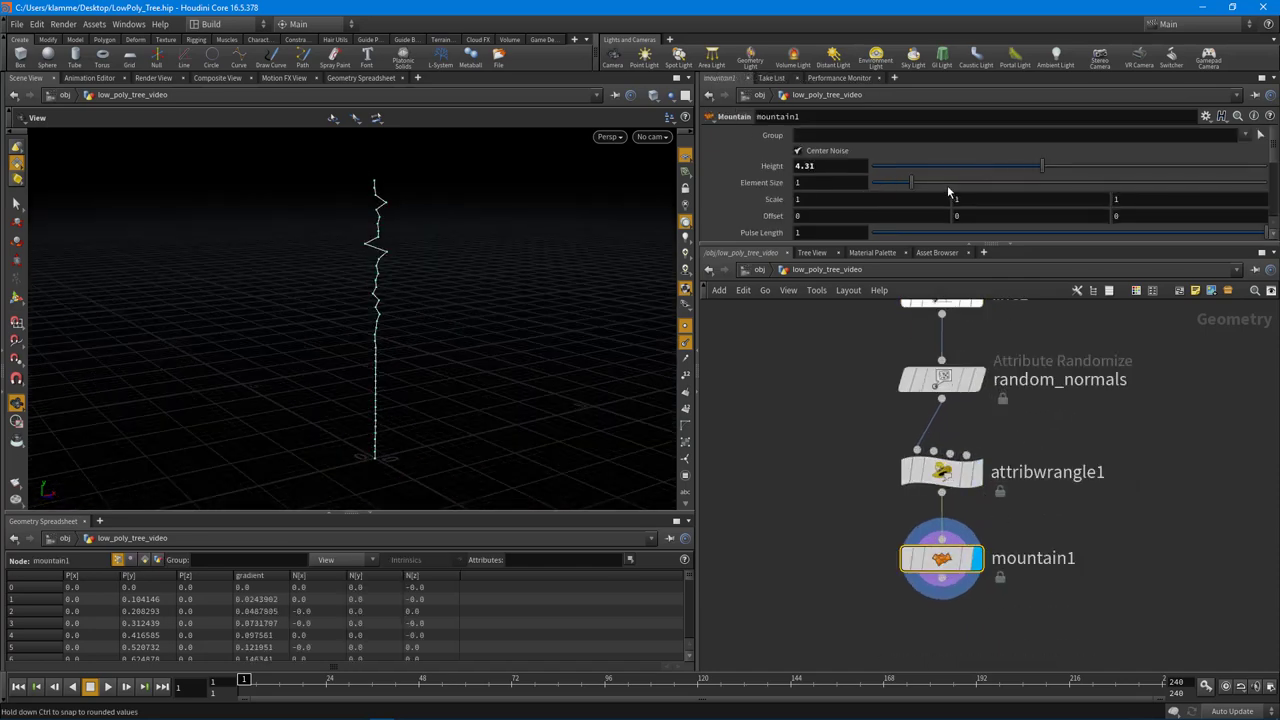
{"action": "left_click_drag", "start_coordinate": [916, 188], "coordinate": [1095, 188]}
{"action": "scroll", "coordinate": [1098, 192], "scroll_direction": "down", "scroll_amount": 2}
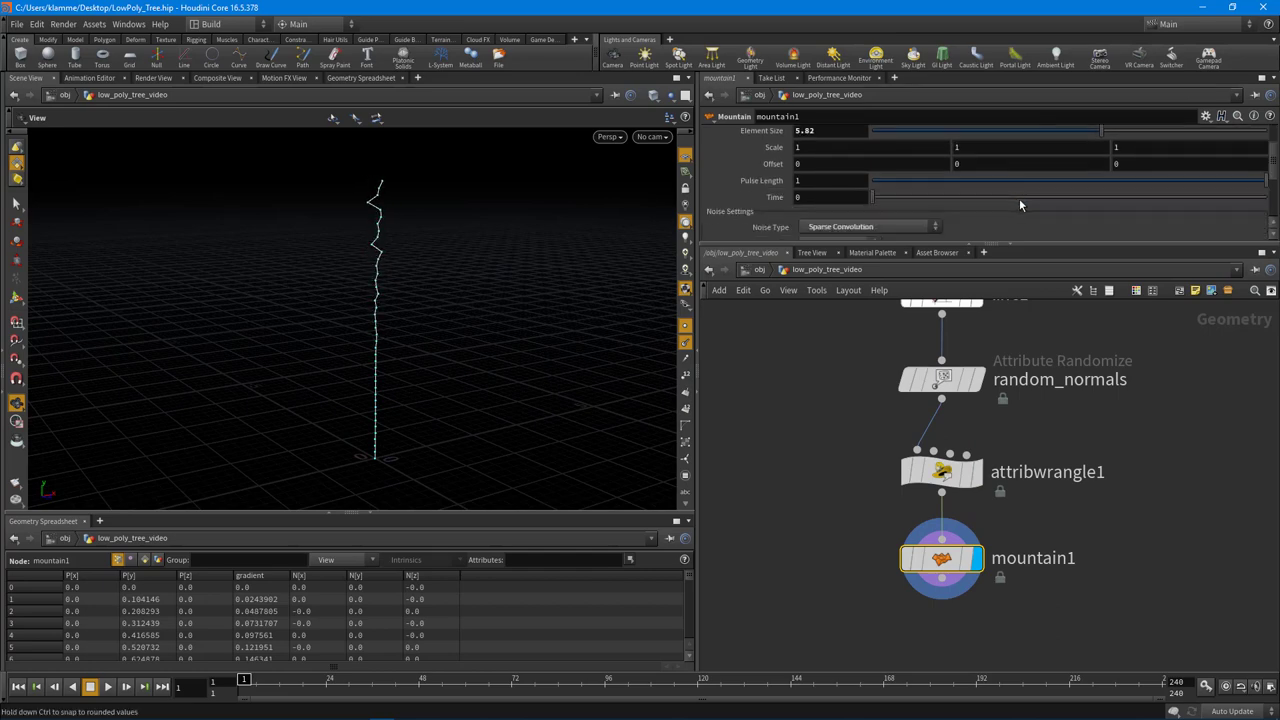
{"action": "middle_click_drag", "start_coordinate": [775, 147], "coordinate": [171, 200]}
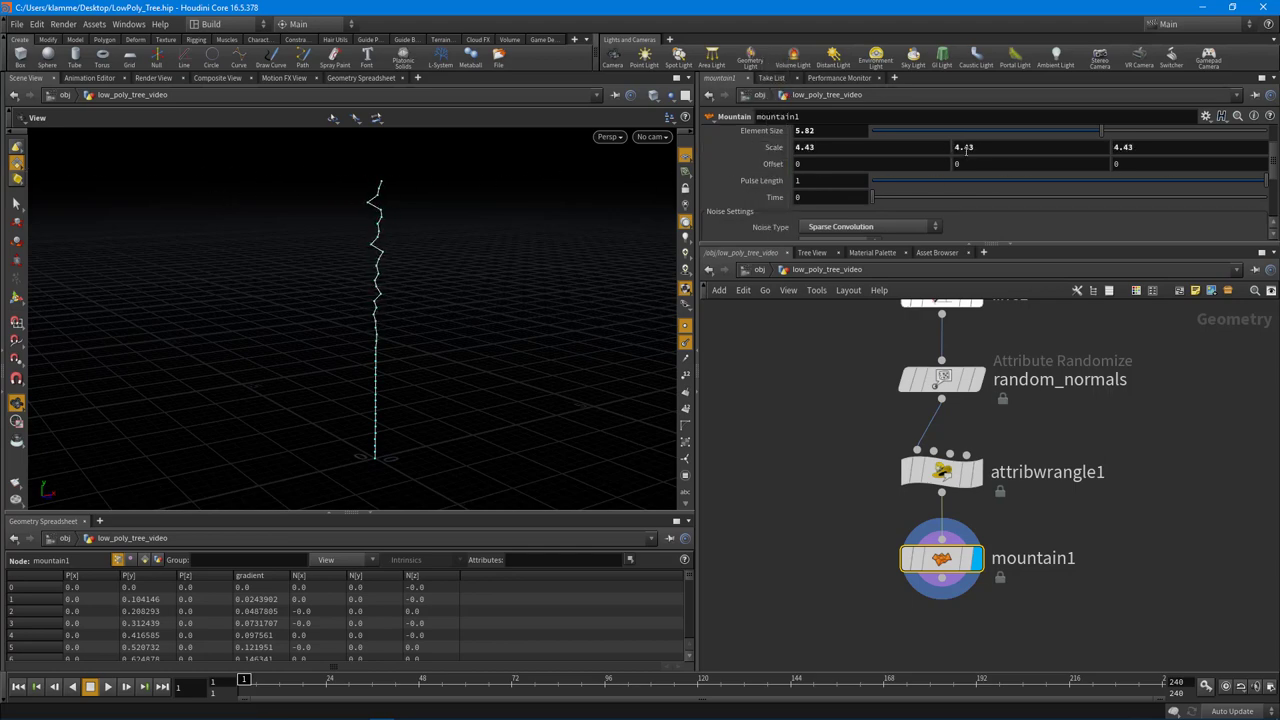
- Raise the Mountain node's Height to 7.12 and change its Noise Type to Perlin
{"action": "scroll", "coordinate": [976, 171], "scroll_direction": "up", "scroll_amount": 2}
{"action": "left_click_drag", "start_coordinate": [1045, 176], "coordinate": [1152, 161]}
{"action": "scroll", "coordinate": [1007, 182], "scroll_direction": "down", "scroll_amount": 5}
{"action": "left_click", "coordinate": [880, 140]}
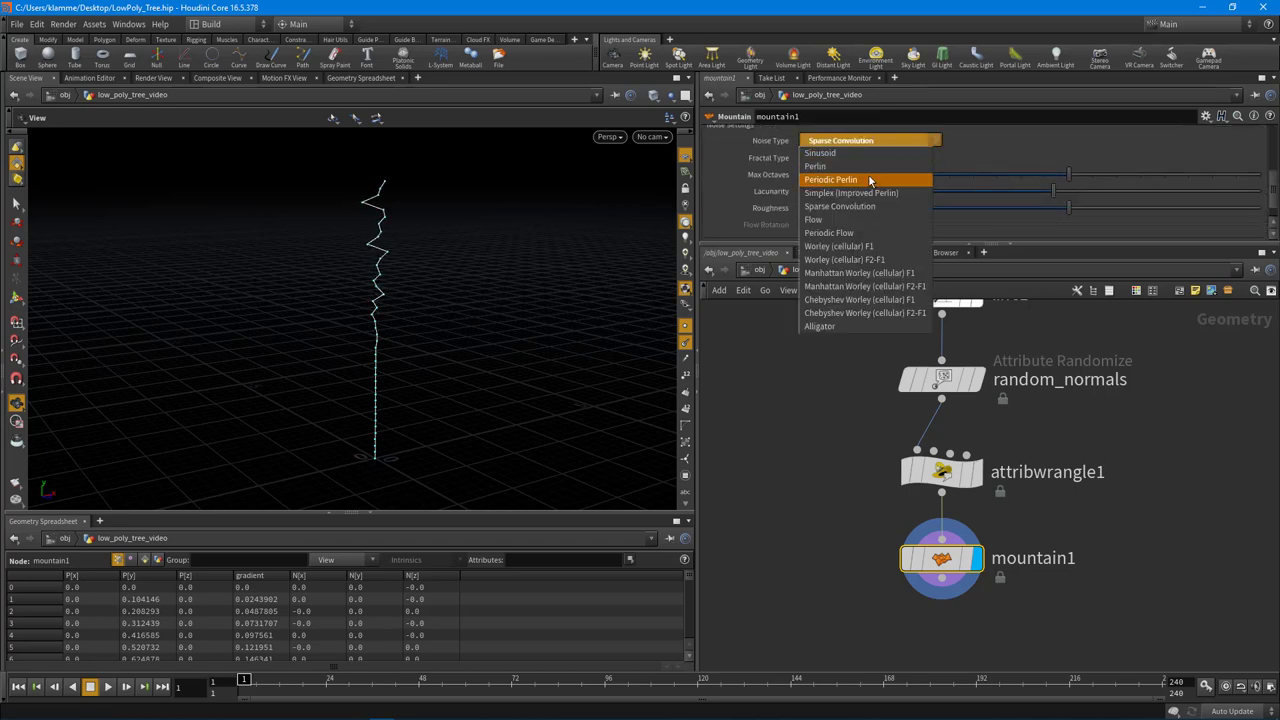
{"action": "left_click", "coordinate": [860, 181]}
{"action": "left_click", "coordinate": [901, 141]}
{"action": "left_click", "coordinate": [868, 153]}
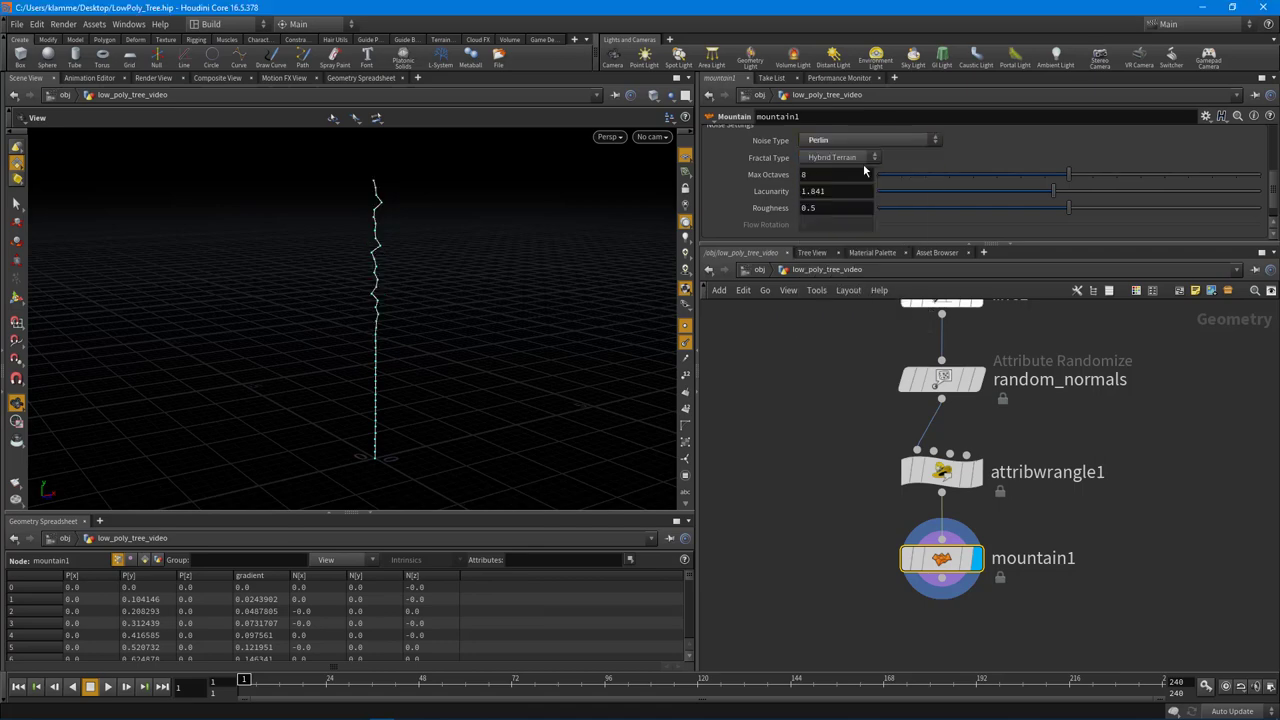
- Lower the Mountain node's Height to 4.79 and shift the Attribute Wrangle node slightly up in the network
{"action": "left_click_drag", "start_coordinate": [1044, 180], "coordinate": [1045, 211]}
{"action": "scroll", "coordinate": [1047, 211], "scroll_direction": "up", "scroll_amount": 3}
{"action": "scroll", "coordinate": [1047, 211], "scroll_direction": "down", "scroll_amount": 1}
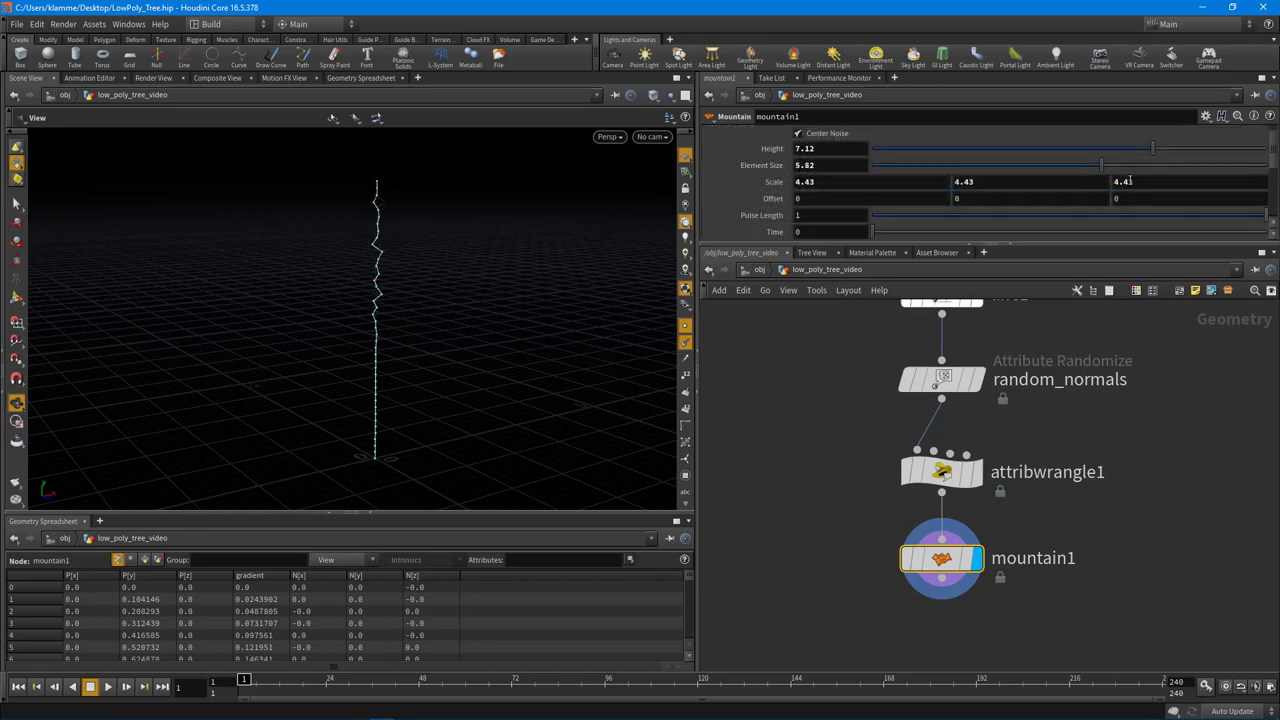
{"action": "left_click_drag", "start_coordinate": [1152, 156], "coordinate": [1060, 160]}
{"action": "middle_click_drag", "start_coordinate": [1005, 478], "coordinate": [1003, 502]}
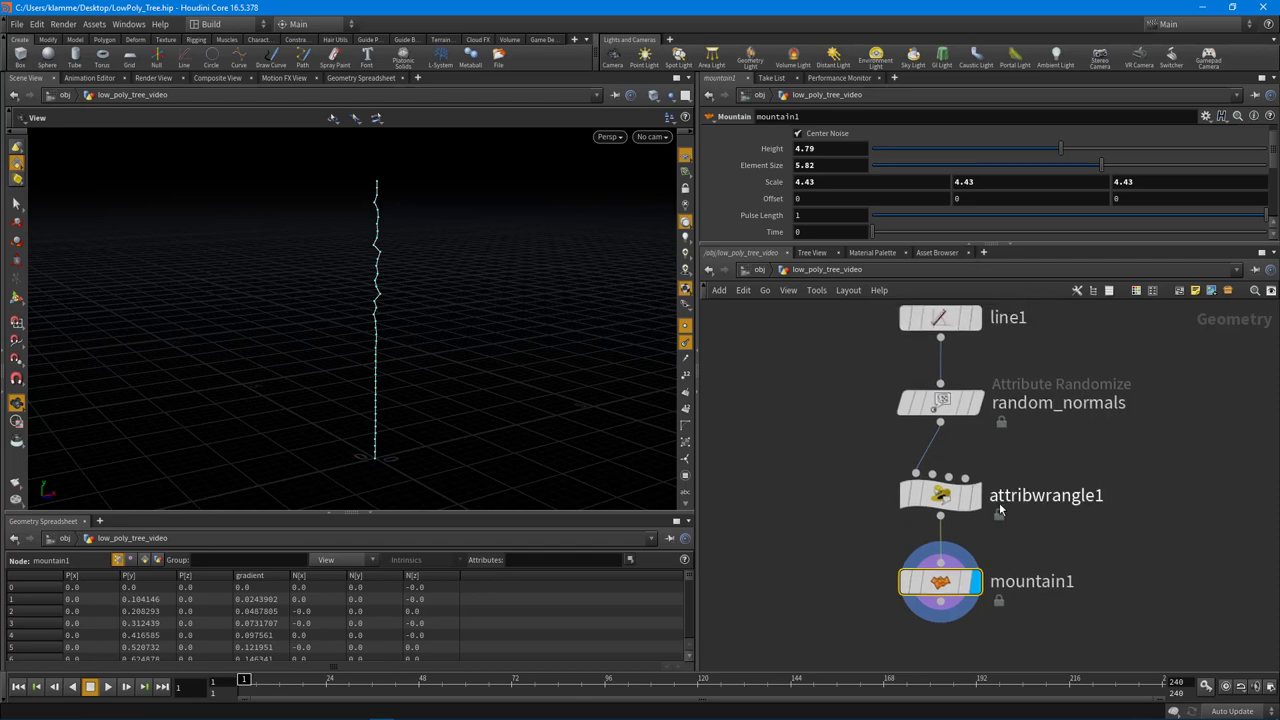
{"action": "left_click_drag", "start_coordinate": [940, 496], "coordinate": [940, 482]}
{"action": "middle_click_drag", "start_coordinate": [1051, 448], "coordinate": [1048, 470]}
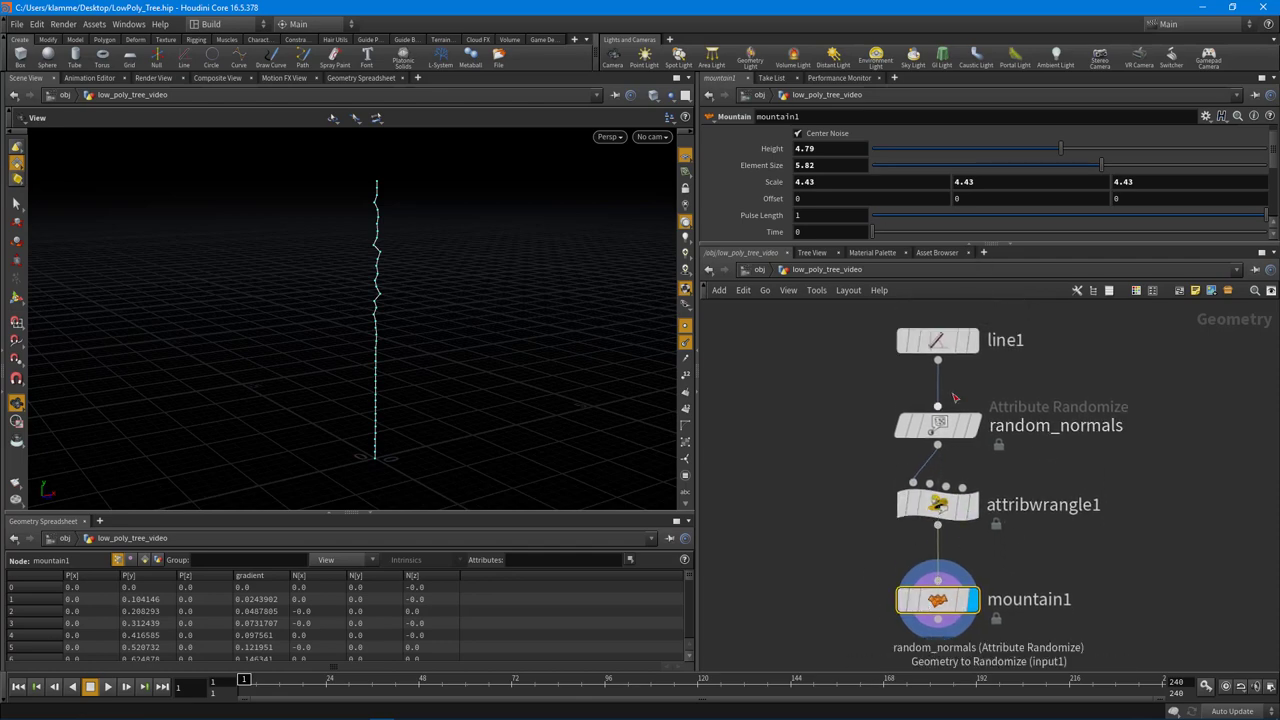
- Set the Line node's Points to 15 and check the trunk line's shape
{"action": "left_click", "coordinate": [930, 341]}
{"action": "left_click", "coordinate": [823, 203]}
{"action": "type", "text": "1"}
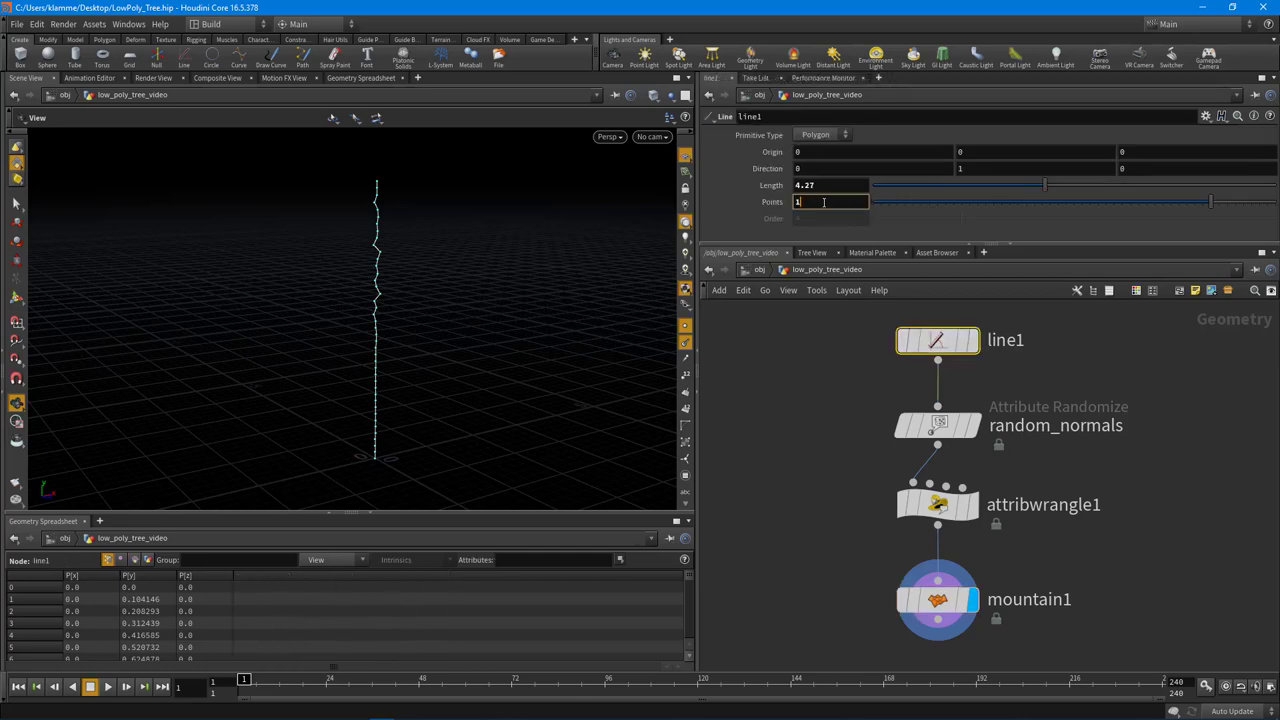
{"action": "type", "text": "5"}
{"action": "key", "text": "Return"}
{"action": "left_click_drag", "start_coordinate": [495, 351], "coordinate": [380, 372]}
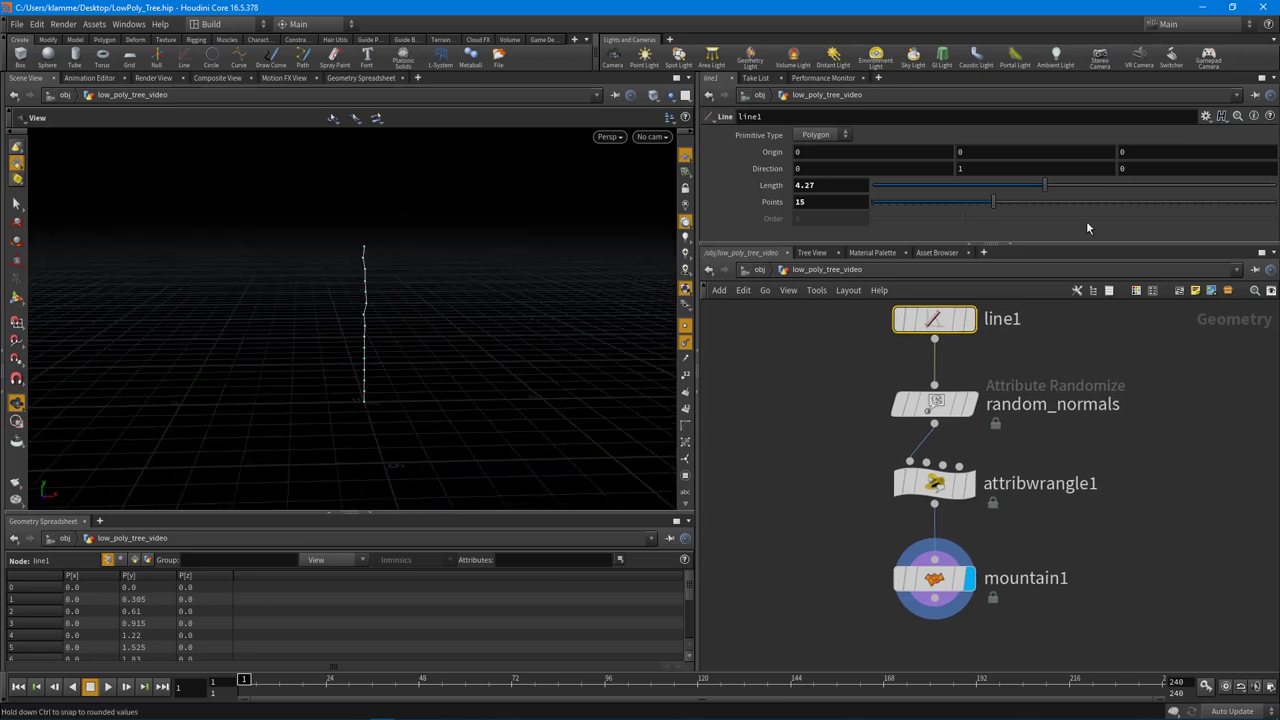
- Enlarge the network area and add a Circle node beside the trunk line's node chain
{"action": "left_click_drag", "start_coordinate": [1061, 244], "coordinate": [1061, 202]}
{"action": "scroll", "coordinate": [1134, 537], "scroll_direction": "down", "scroll_amount": 3}
{"action": "left_click_drag", "start_coordinate": [1019, 430], "coordinate": [1019, 441]}
{"action": "left_click_drag", "start_coordinate": [326, 303], "coordinate": [410, 343]}
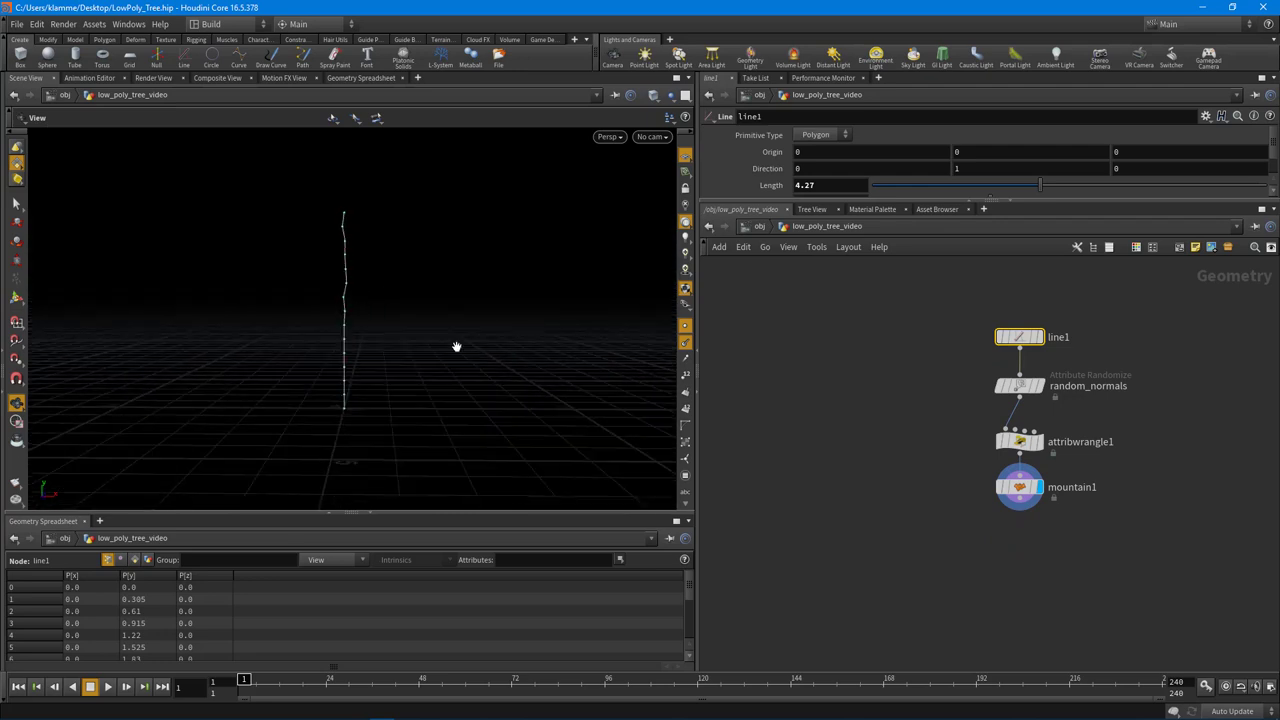
{"action": "left_click", "coordinate": [891, 520]}
{"action": "key", "text": "Tab"}
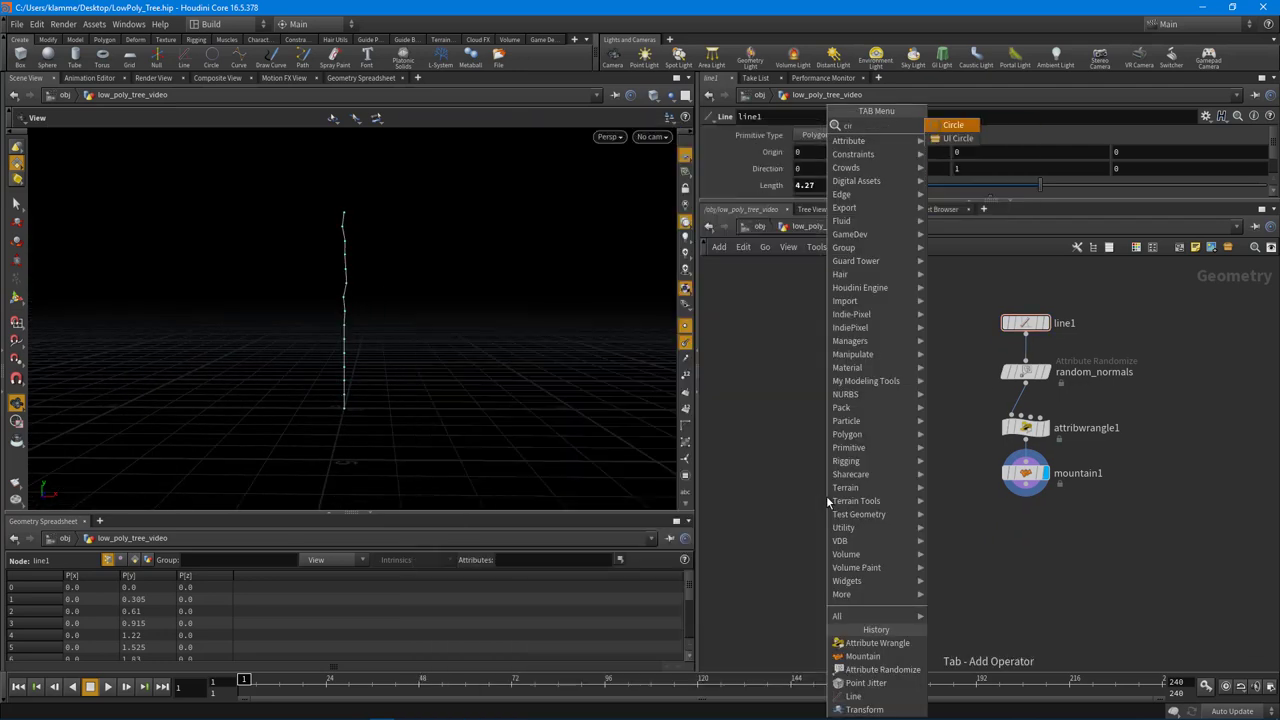
{"action": "type", "text": "cir"}
{"action": "key", "text": "Return"}
{"action": "left_click", "coordinate": [827, 500]}
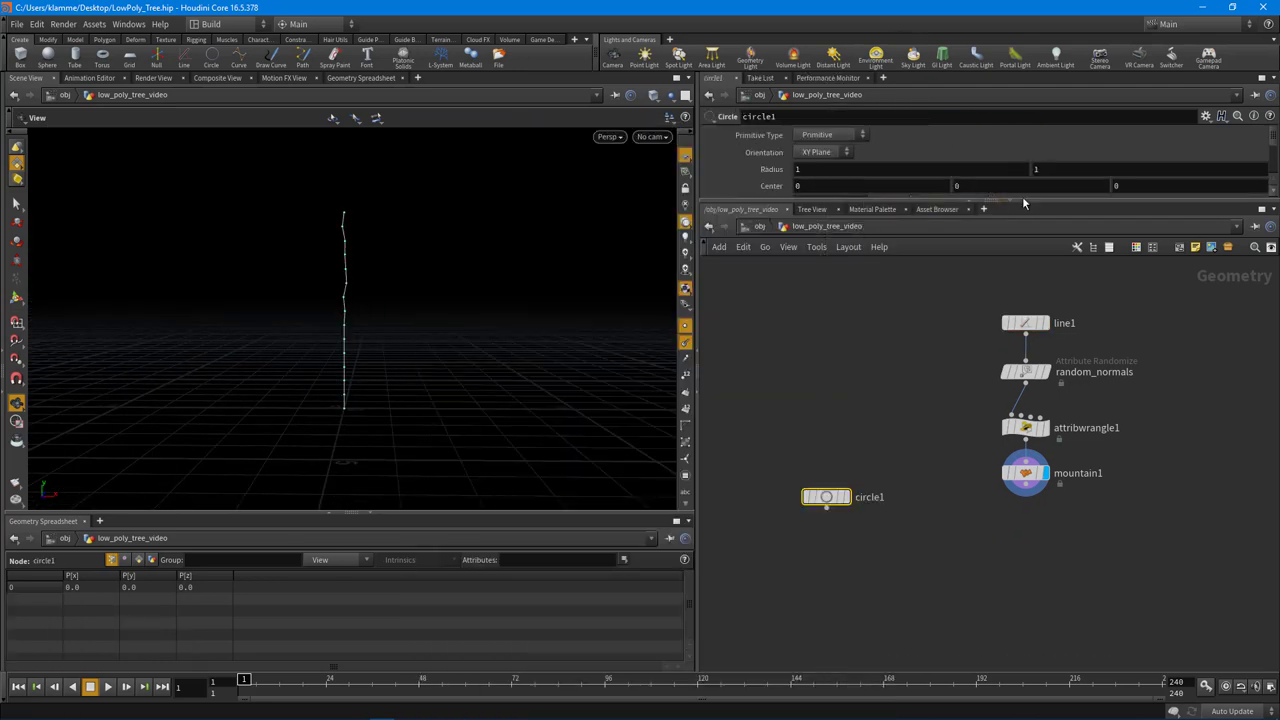
- Set the circle's Primitive Type to Polygon and its Orientation to ZX Plane, and display the circle
{"action": "left_click_drag", "start_coordinate": [1031, 209], "coordinate": [1031, 258]}
{"action": "left_click", "coordinate": [833, 134]}
{"action": "left_click", "coordinate": [825, 153]}
{"action": "left_click", "coordinate": [845, 521]}
{"action": "left_click_drag", "start_coordinate": [826, 521], "coordinate": [835, 497]}
{"action": "scroll", "coordinate": [375, 398], "scroll_direction": "up", "scroll_amount": 2}
{"action": "left_click", "coordinate": [825, 152]}
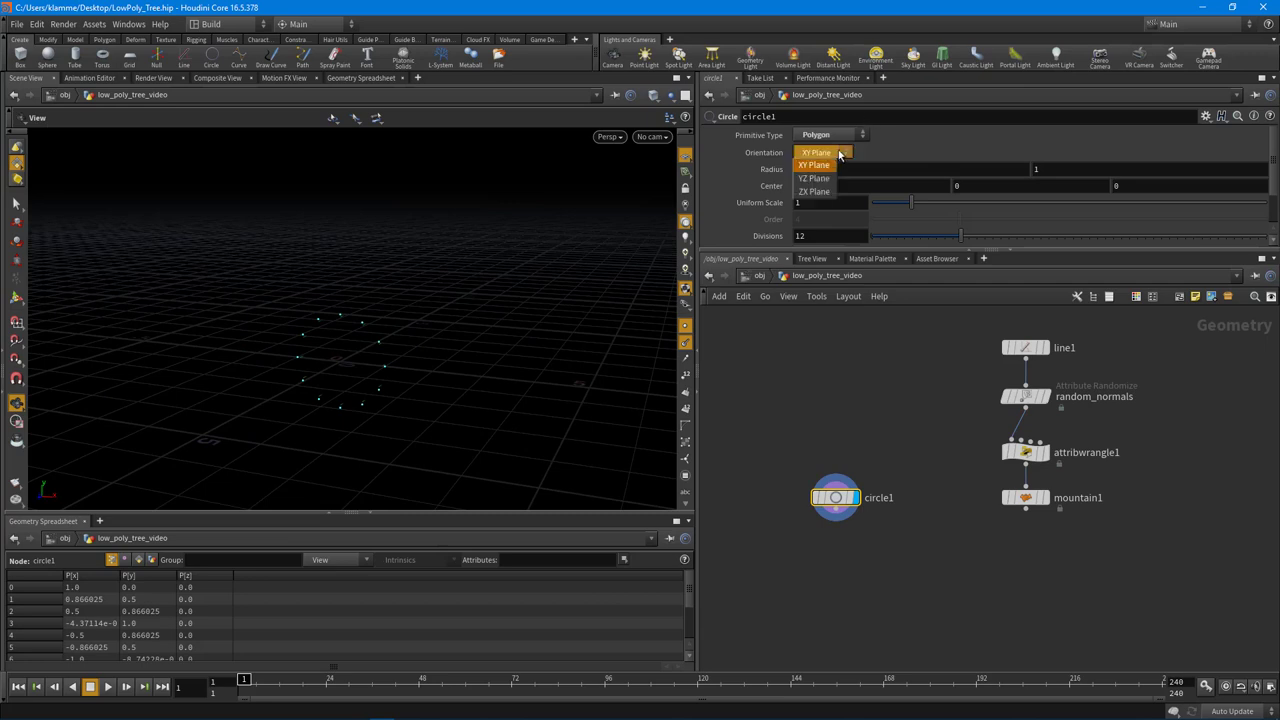
{"action": "left_click", "coordinate": [815, 192]}
{"action": "scroll", "coordinate": [434, 331], "scroll_direction": "up", "scroll_amount": 2}
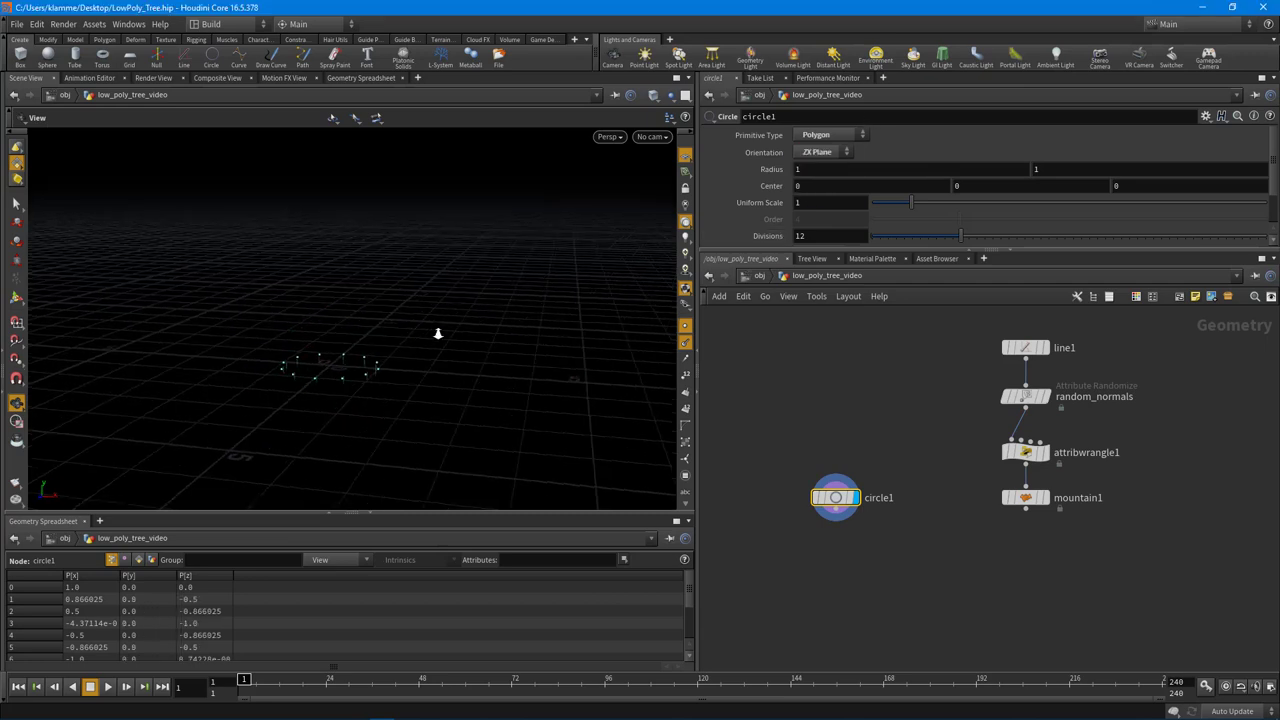
- Add a Sweep node below the circle and connect the circle to its first input
{"action": "middle_click_drag", "start_coordinate": [825, 584], "coordinate": [815, 528]}
{"action": "left_click_drag", "start_coordinate": [827, 440], "coordinate": [799, 440]}
{"action": "key", "text": "Tab"}
{"action": "type", "text": "sweep"}
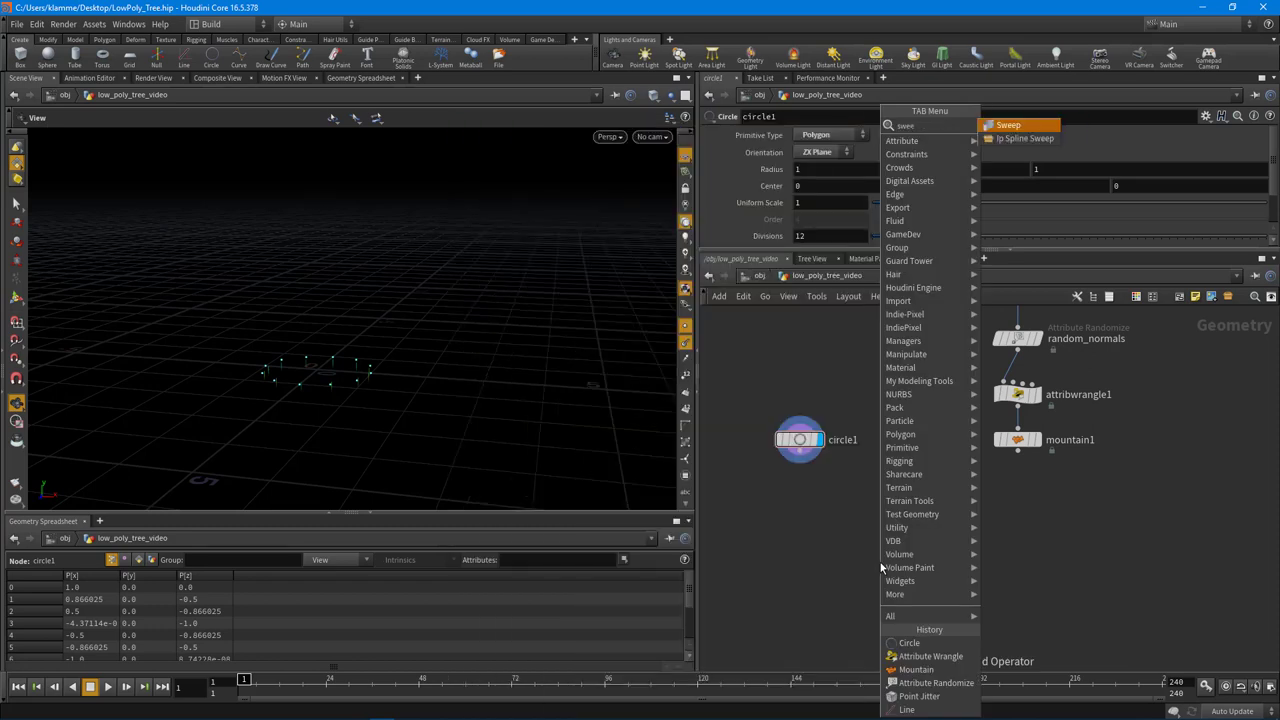
{"action": "key", "text": "Return"}
{"action": "left_click", "coordinate": [840, 522]}
{"action": "scroll", "coordinate": [838, 468], "scroll_direction": "up", "scroll_amount": 1}
{"action": "scroll", "coordinate": [838, 468], "scroll_direction": "up", "scroll_amount": 2}
{"action": "left_click", "coordinate": [847, 514]}
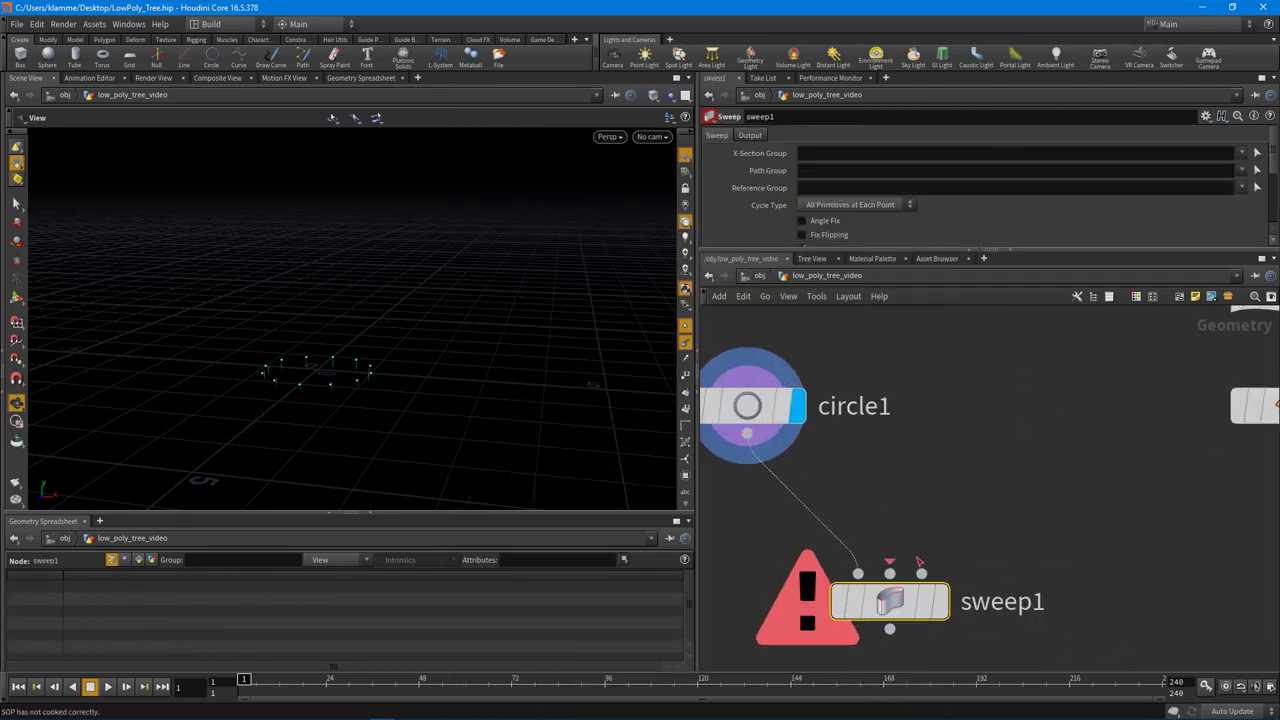
{"action": "scroll", "coordinate": [1060, 509], "scroll_direction": "down", "scroll_amount": 1}
{"action": "left_click_drag", "start_coordinate": [863, 450], "coordinate": [857, 456]}
- Connect the Mountain node's output to the Sweep node's second input
{"action": "left_click", "coordinate": [1189, 461]}
{"action": "left_click", "coordinate": [975, 548]}
{"action": "left_click", "coordinate": [1187, 440]}
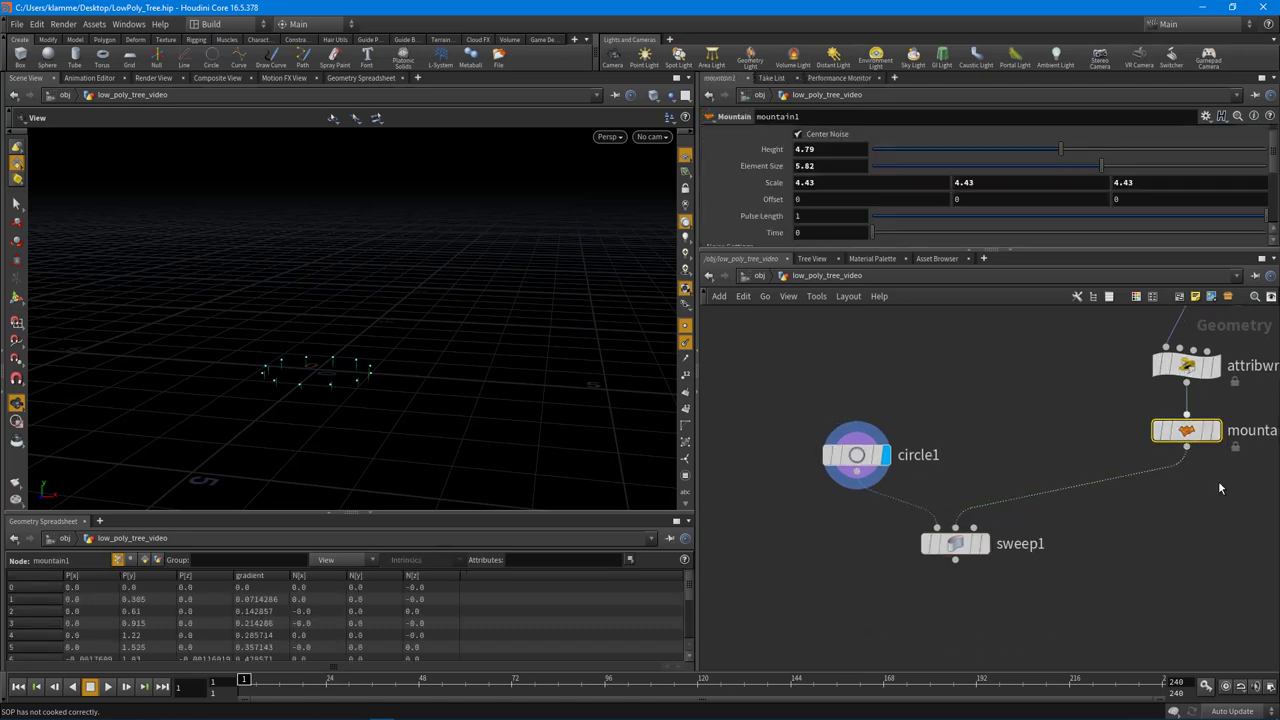
- Display the Mountain node's line, then the Sweep node's result, and inspect the swept circles from different angles
{"action": "left_click", "coordinate": [1214, 430]}
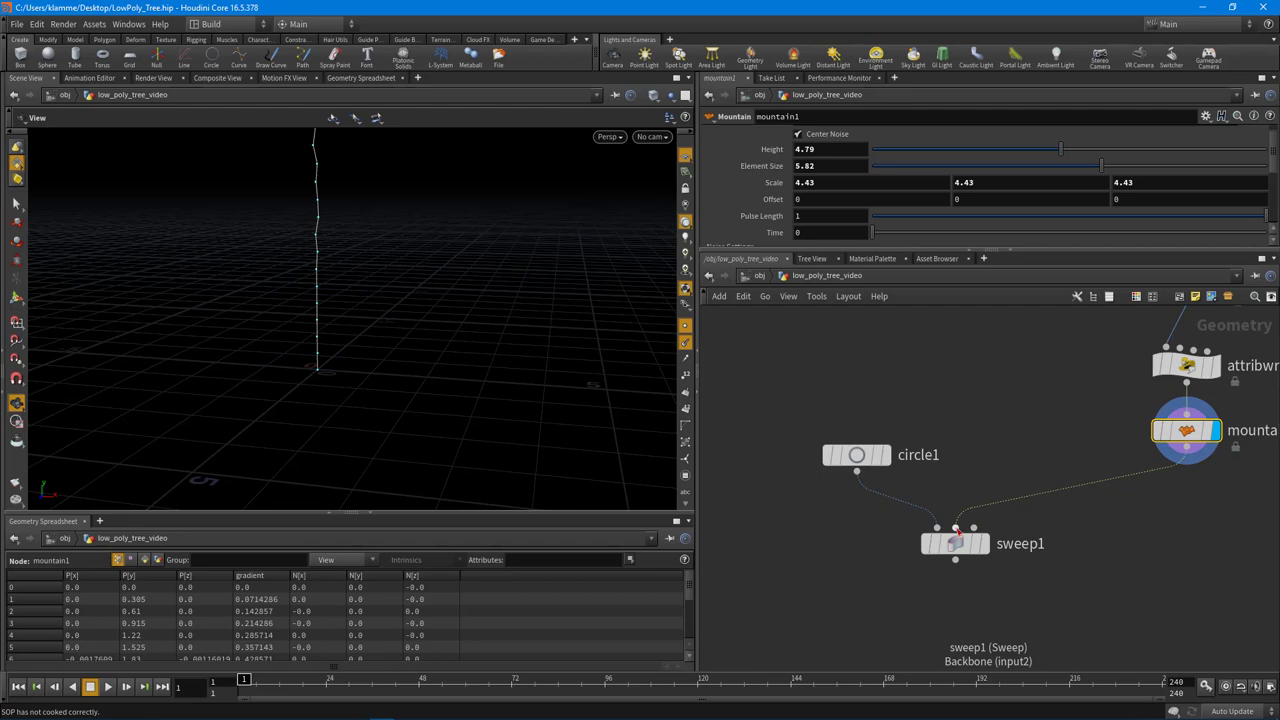
{"action": "left_click", "coordinate": [983, 543]}
{"action": "left_click_drag", "start_coordinate": [391, 354], "coordinate": [360, 372]}
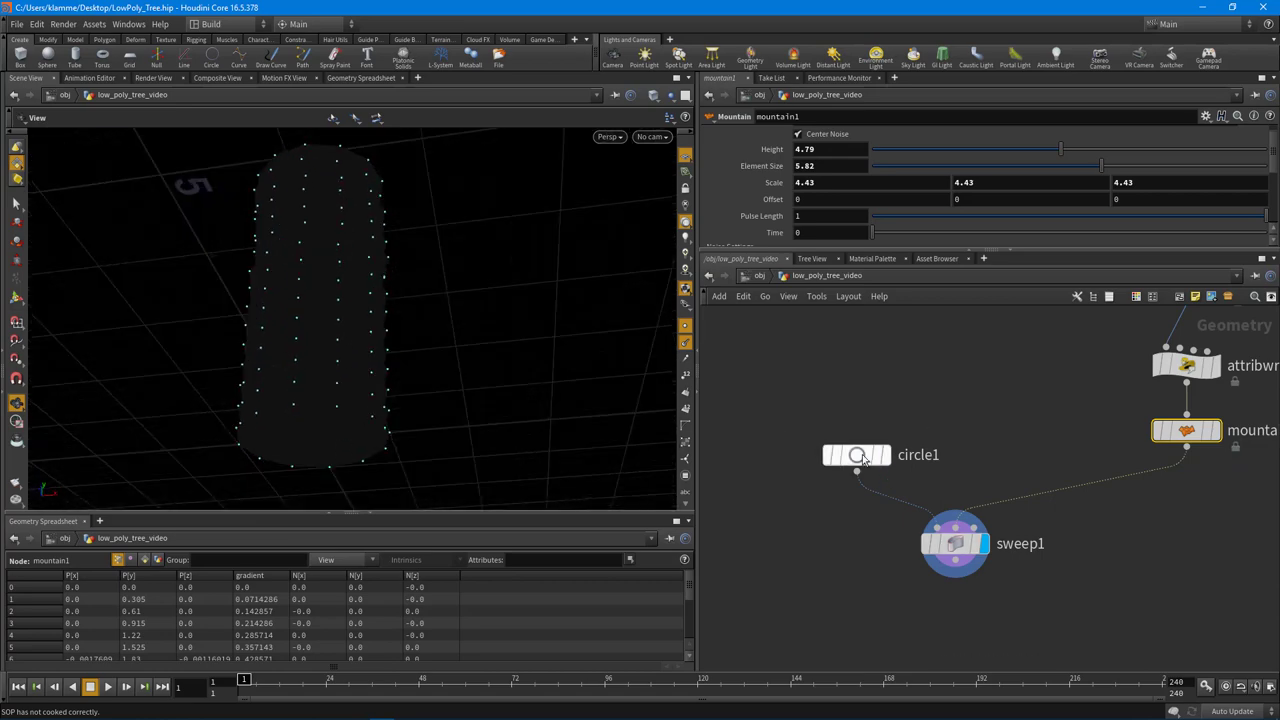
{"action": "left_click_drag", "start_coordinate": [480, 400], "coordinate": [366, 331]}
- Review the attribute wrangle's code and read the description of the Sweep node's Transform Using Attributes option
{"action": "middle_click_drag", "start_coordinate": [1223, 523], "coordinate": [964, 603]}
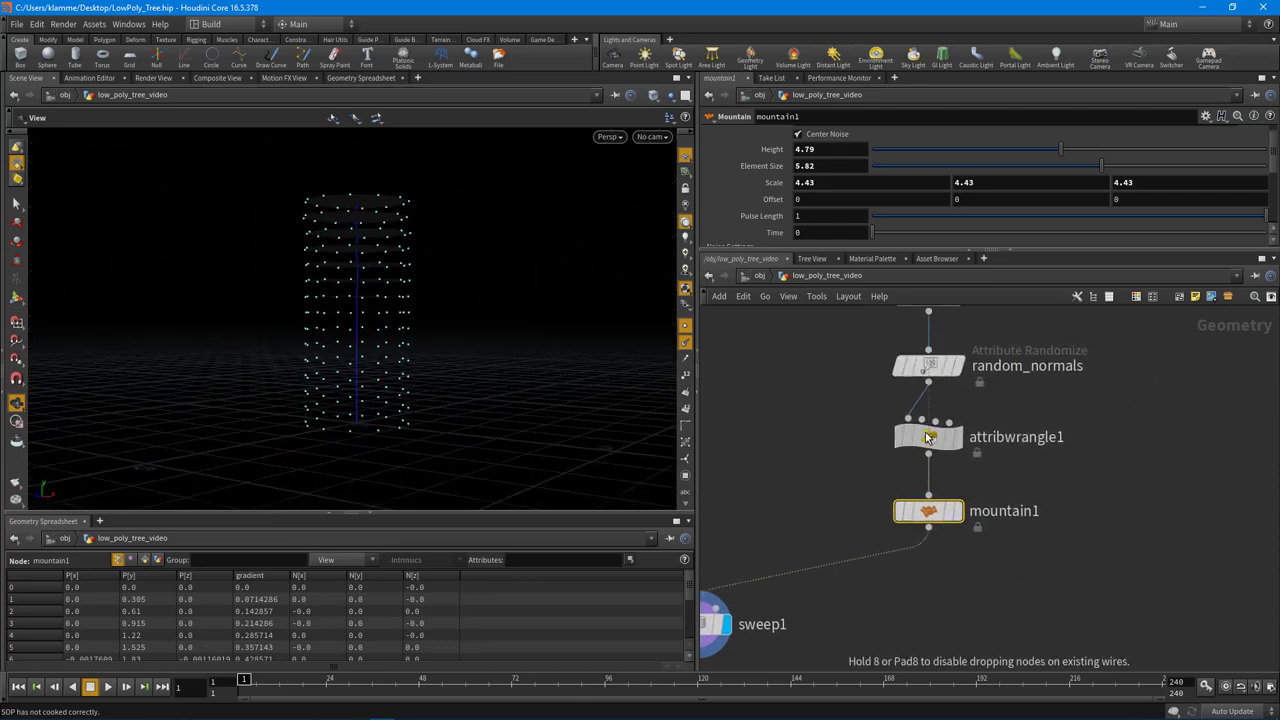
{"action": "left_click", "coordinate": [928, 437]}
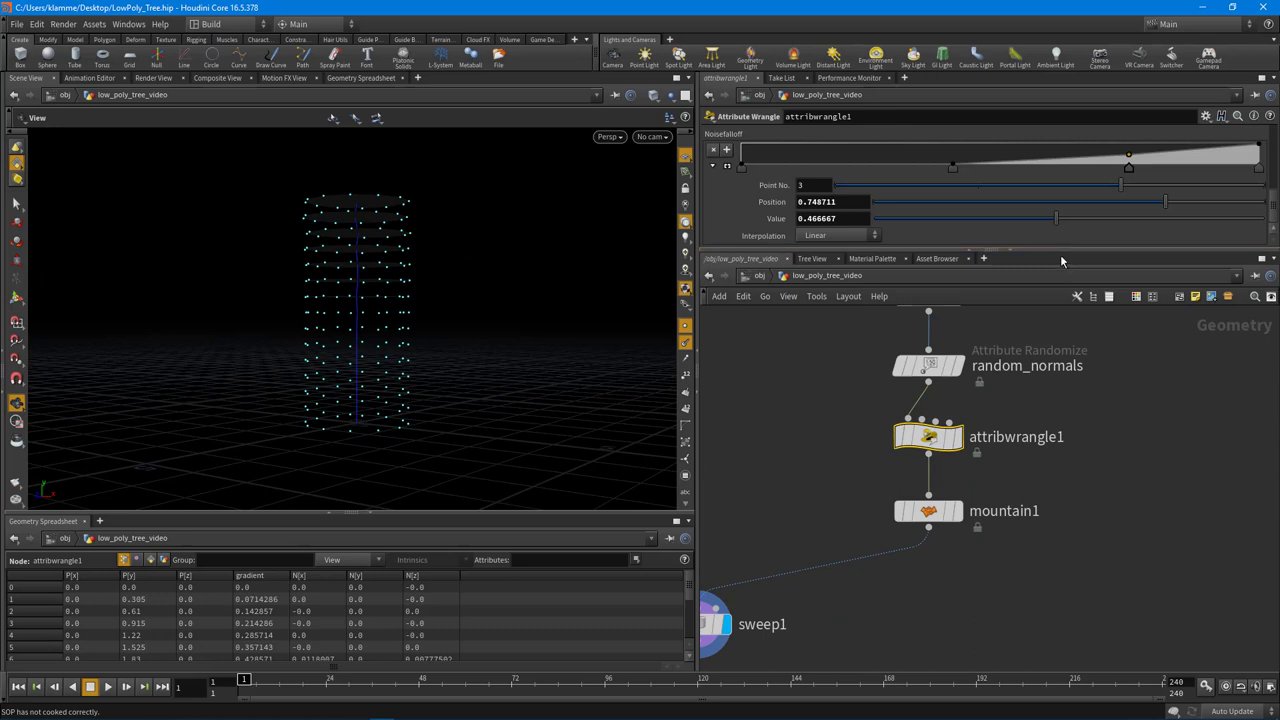
{"action": "left_click_drag", "start_coordinate": [1065, 252], "coordinate": [1047, 476]}
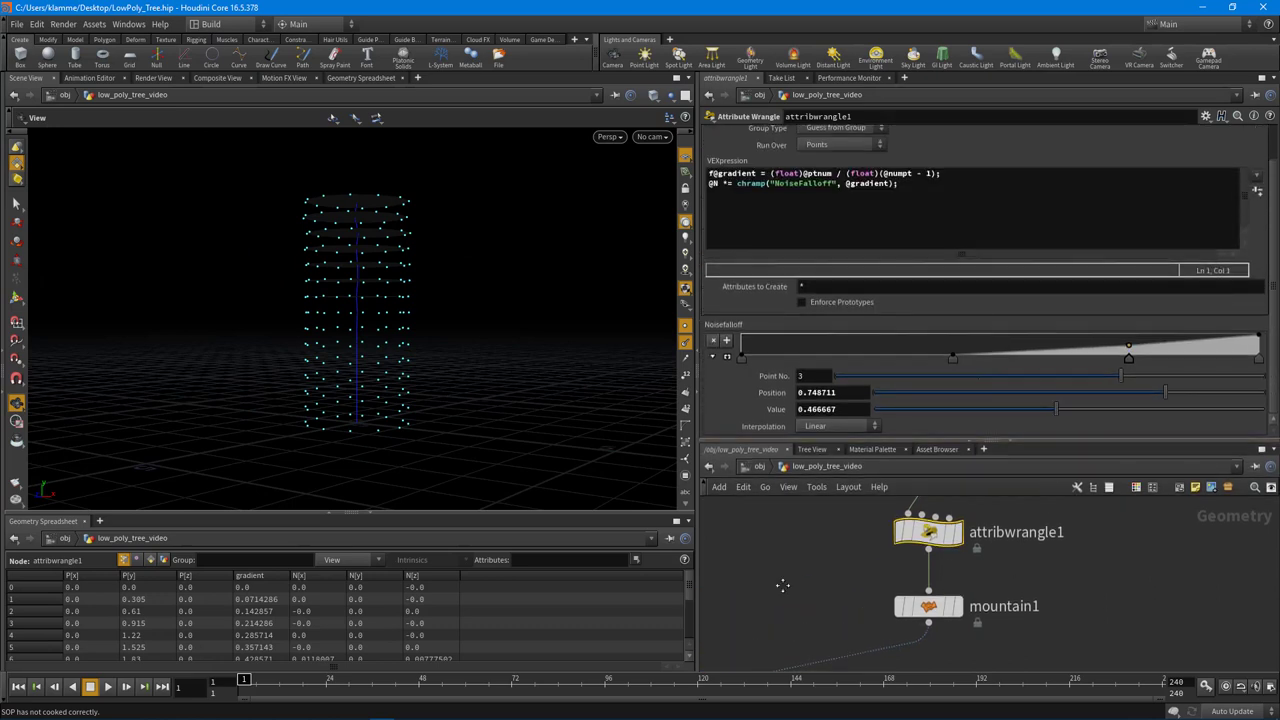
{"action": "middle_click_drag", "start_coordinate": [710, 668], "coordinate": [937, 645]}
{"action": "left_click", "coordinate": [937, 645]}
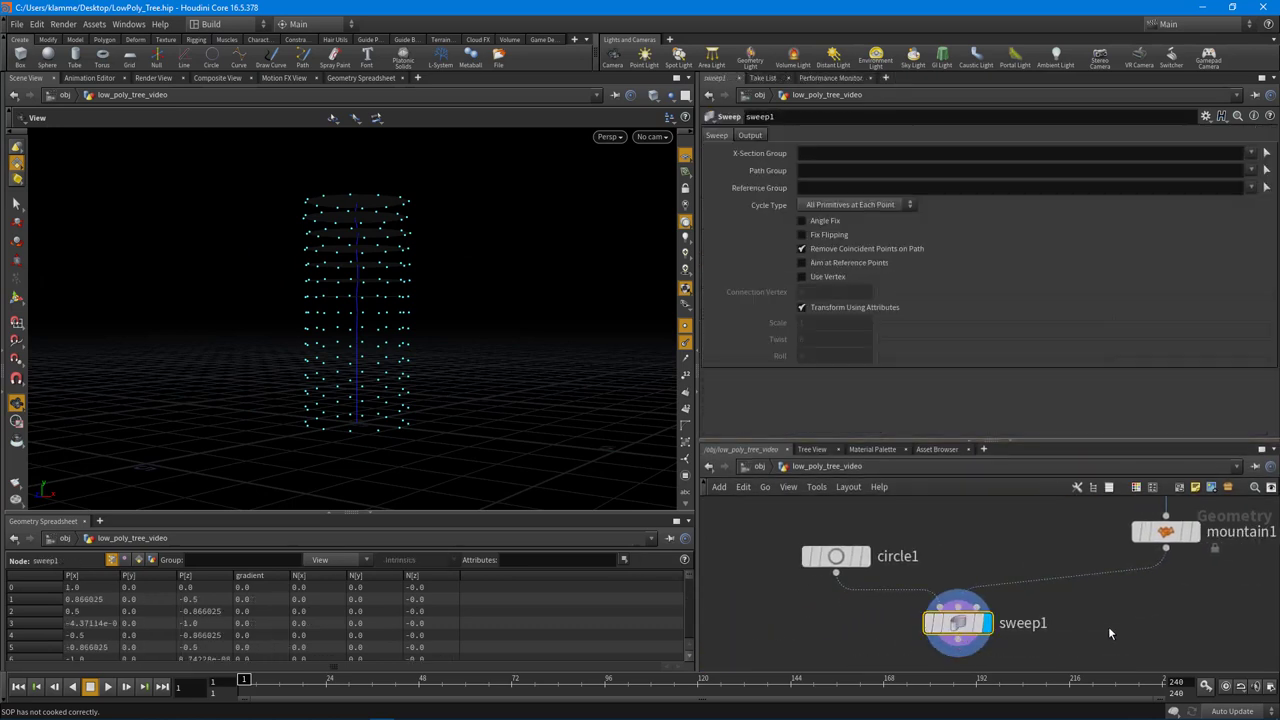
{"action": "middle_click_drag", "start_coordinate": [1108, 629], "coordinate": [1094, 597]}
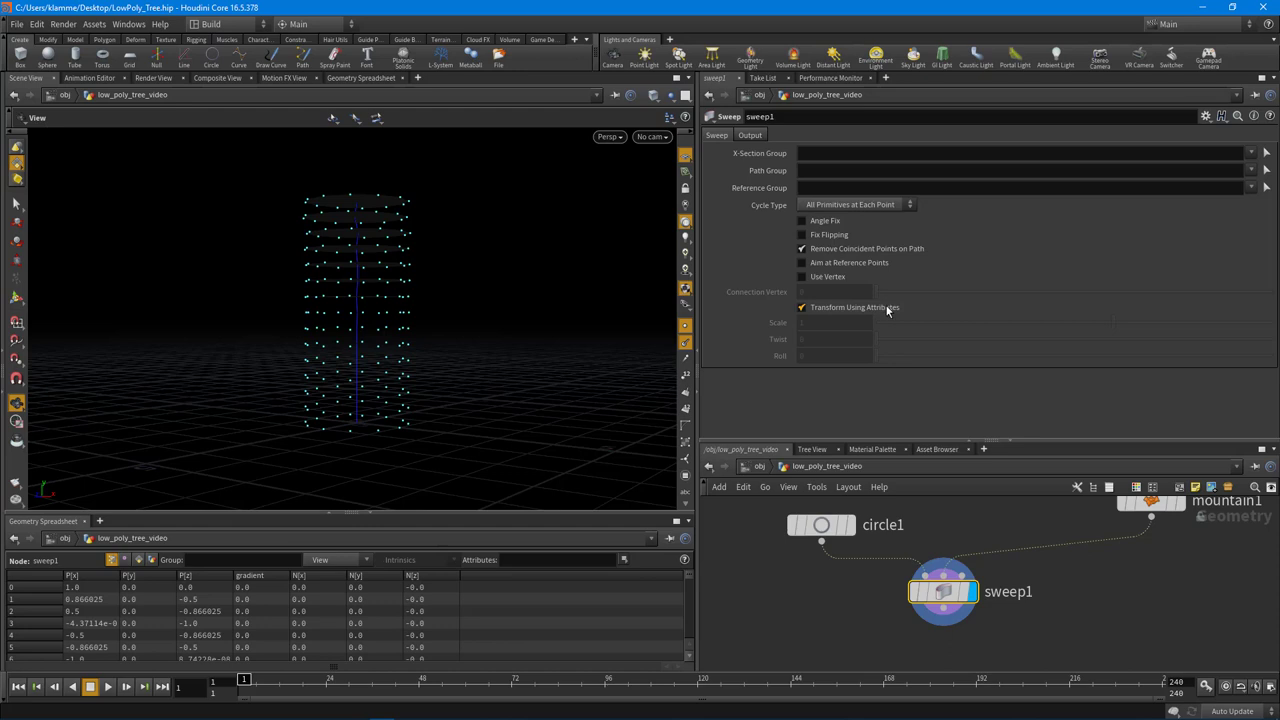
{"action": "mouse_move", "coordinate": [887, 310]}
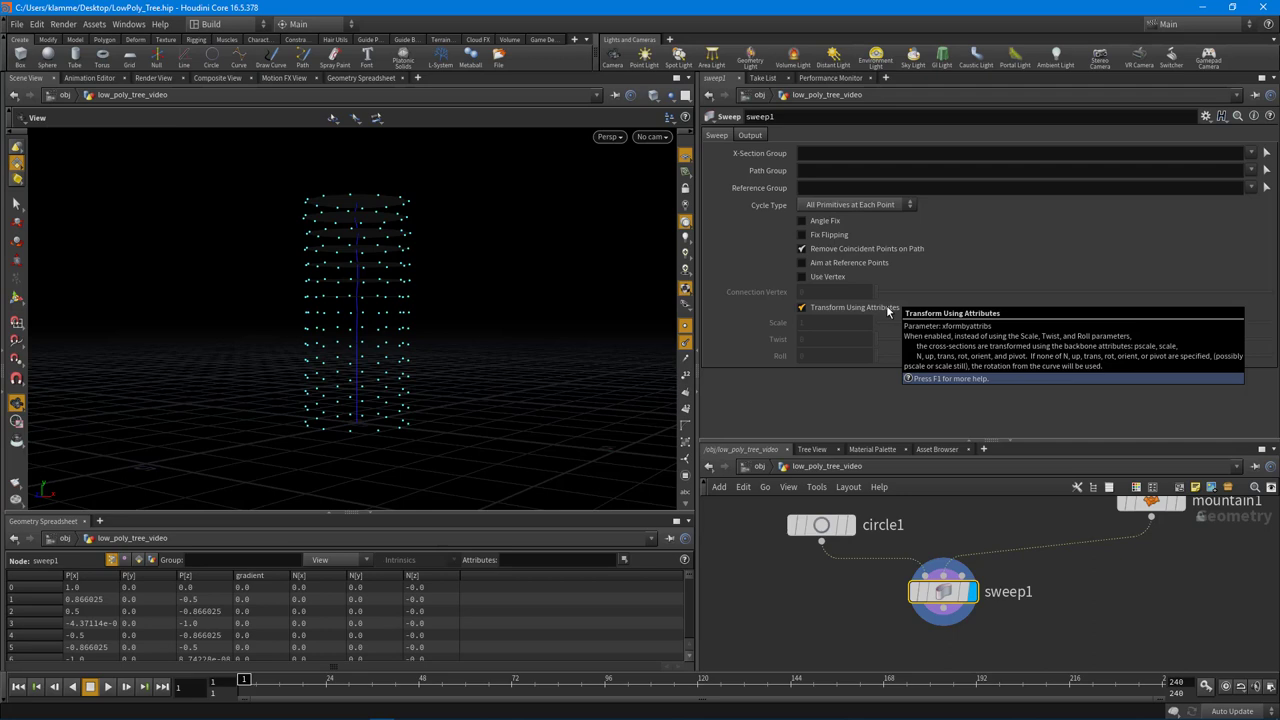
{"action": "left_click_drag", "start_coordinate": [1052, 442], "coordinate": [1052, 311]}
{"action": "middle_click_drag", "start_coordinate": [1081, 385], "coordinate": [938, 512]}
{"action": "left_click", "coordinate": [1000, 496]}
{"action": "scroll", "coordinate": [900, 200], "scroll_direction": "up", "scroll_amount": 5}
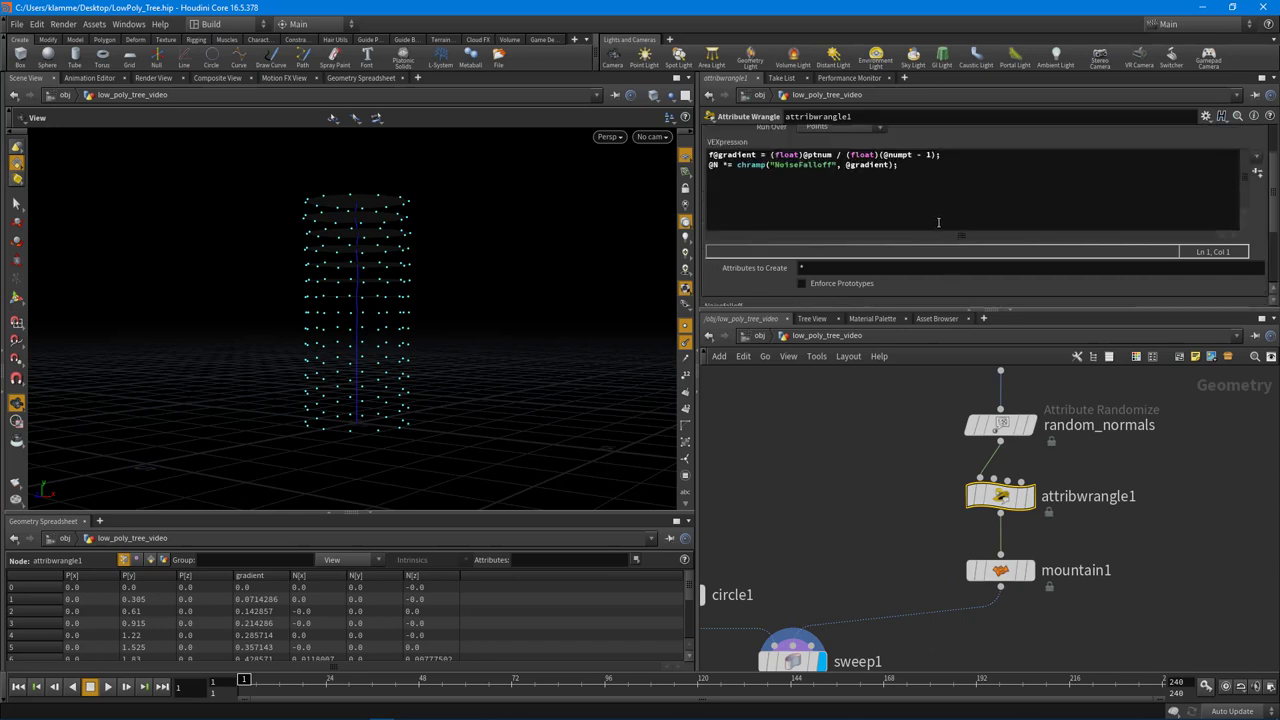
{"action": "left_click", "coordinate": [911, 166]}
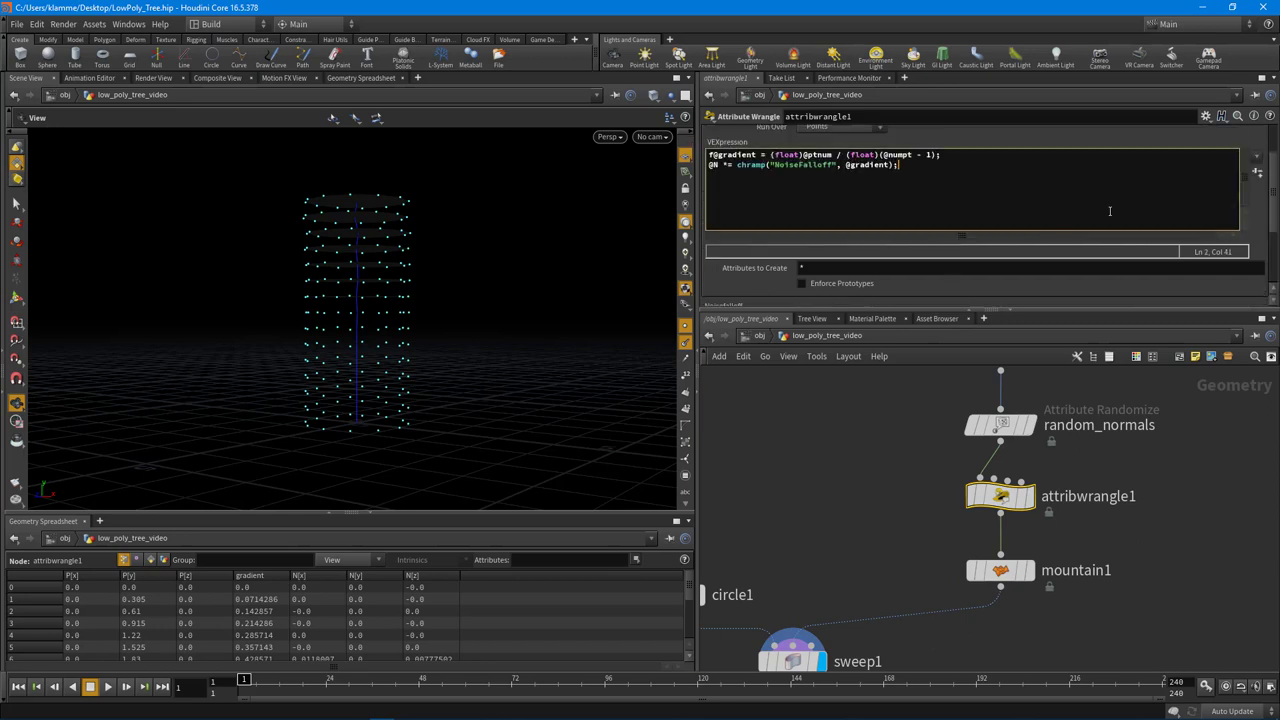
{"action": "key", "text": "Return"}
{"action": "type", "text": "@pscale = chramp()\"TrunkShape\", @gradient);"}
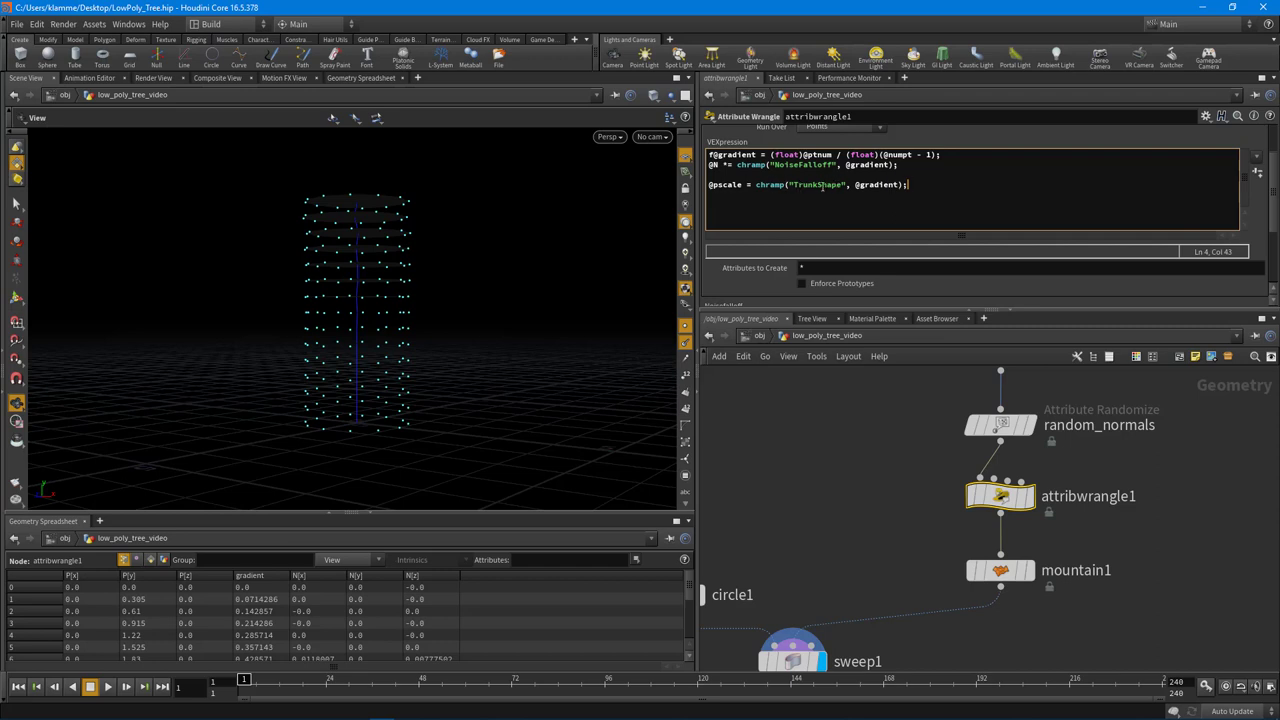
{"action": "left_click", "coordinate": [1117, 119]}
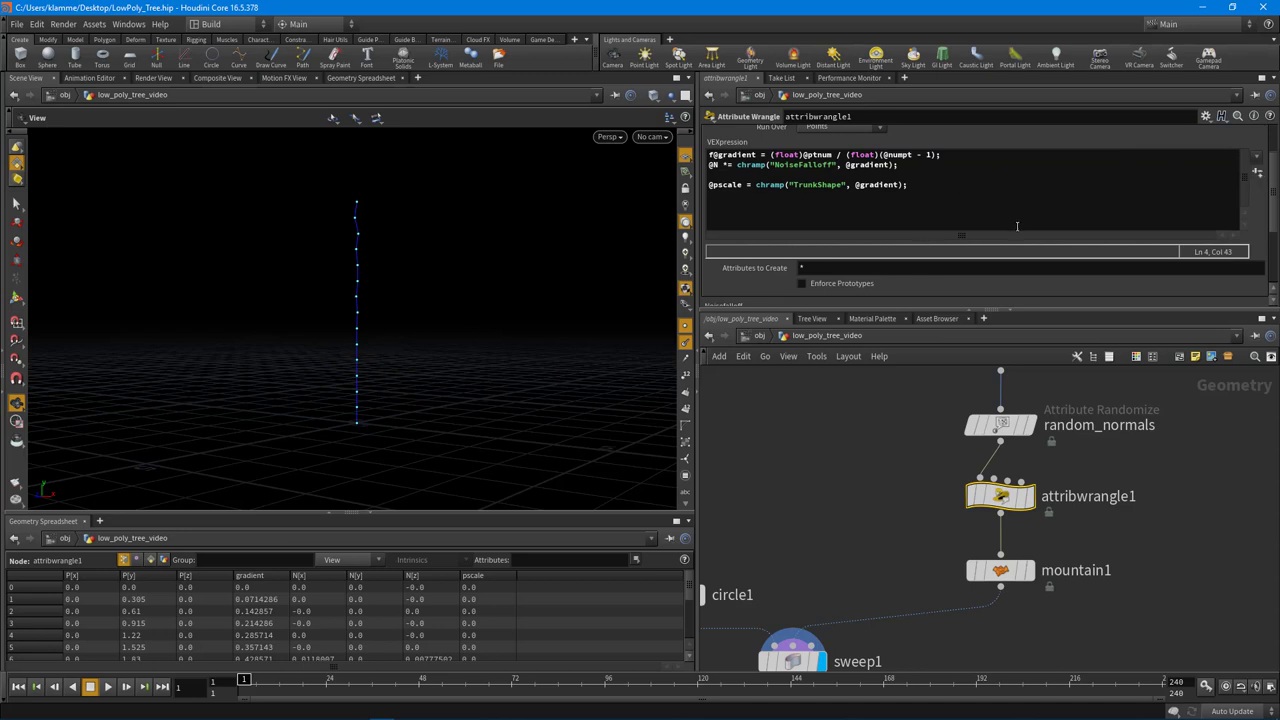
- Create the TrunkShape ramp parameter from the wrangle's code and enlarge the parameter area to show both ramps
{"action": "left_click_drag", "start_coordinate": [335, 214], "coordinate": [389, 328]}
{"action": "left_click_drag", "start_coordinate": [379, 409], "coordinate": [296, 391]}
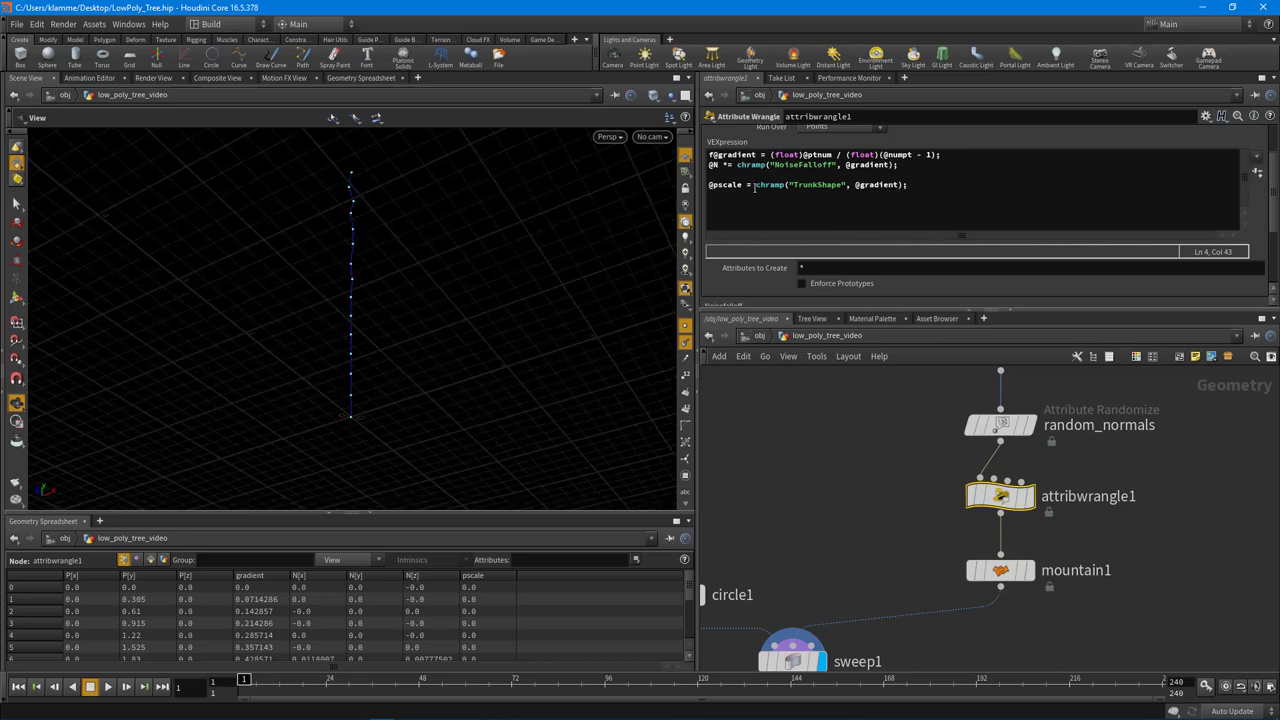
{"action": "left_click", "coordinate": [1259, 176]}
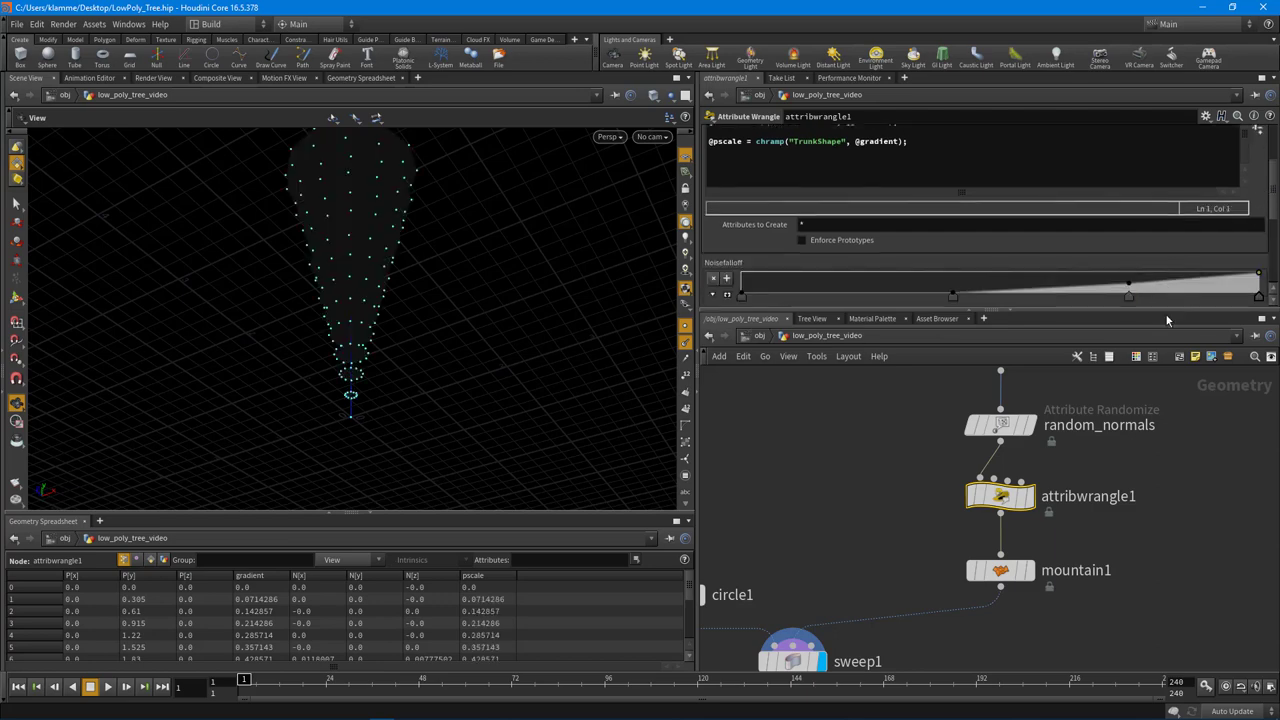
{"action": "left_click_drag", "start_coordinate": [1156, 309], "coordinate": [1156, 541]}
{"action": "left_click_drag", "start_coordinate": [520, 317], "coordinate": [450, 373]}
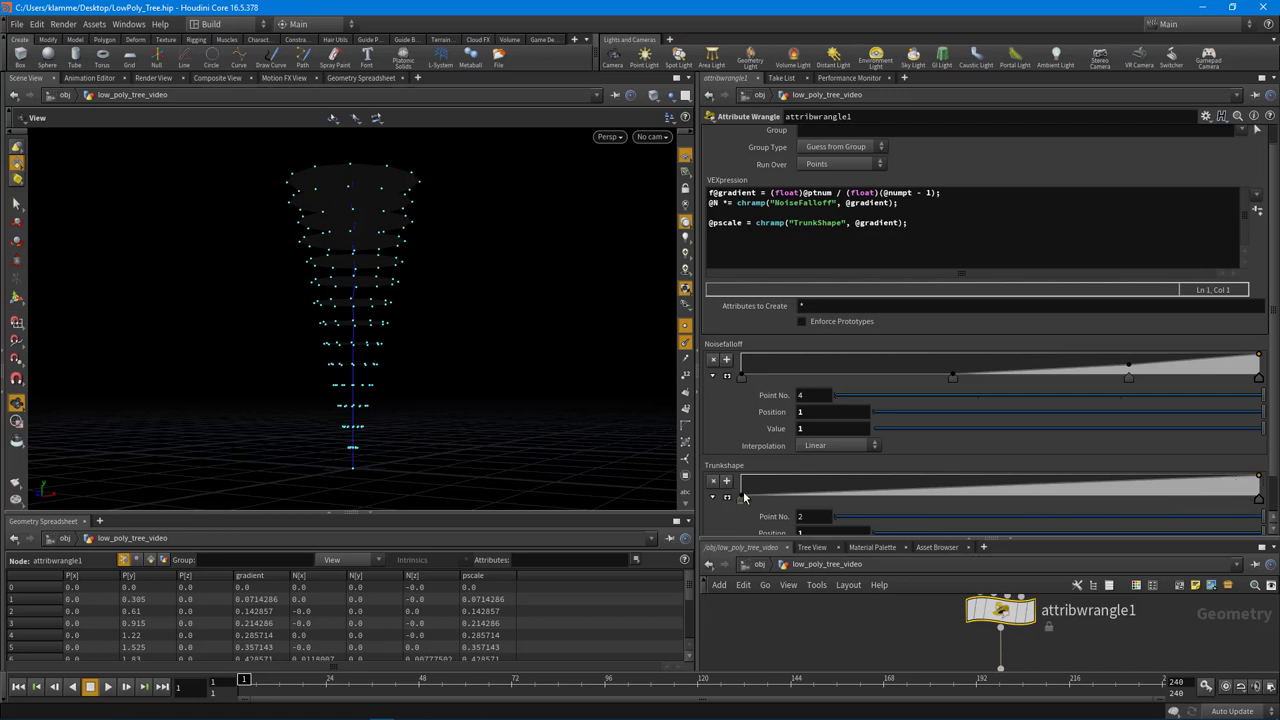
{"action": "left_click", "coordinate": [758, 223]}
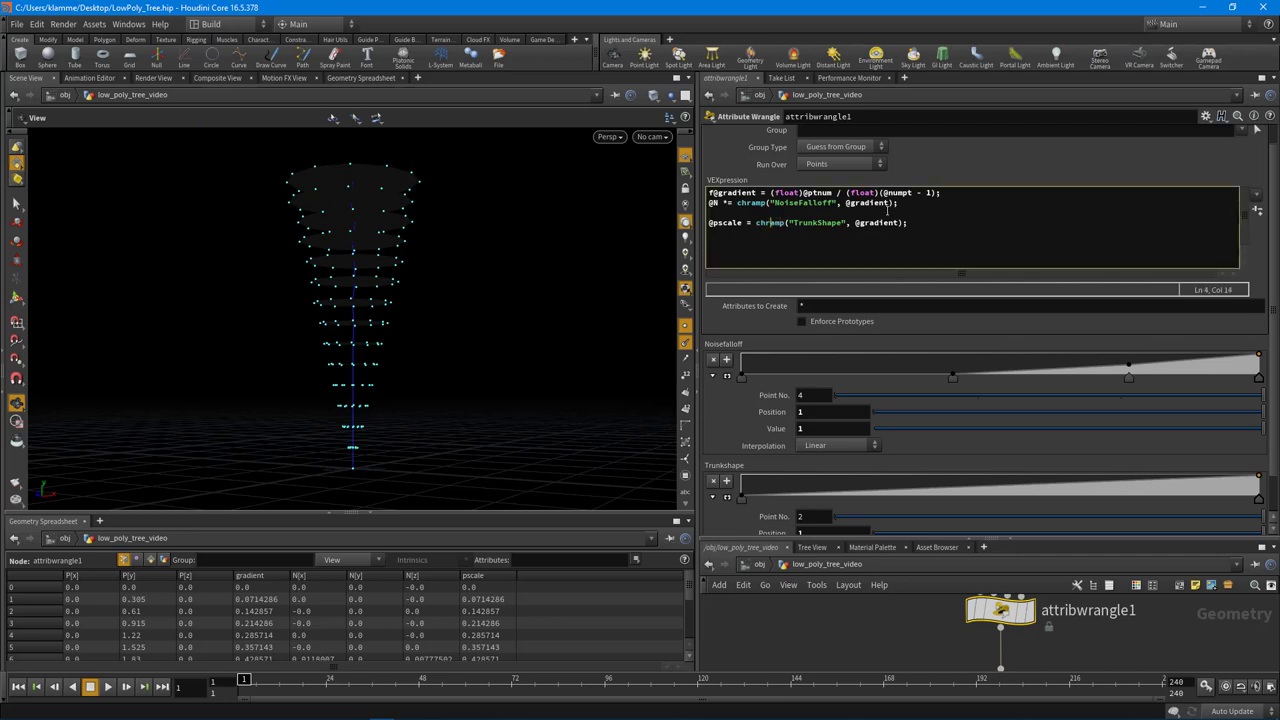
{"action": "type", "text": "-"}
{"action": "key", "text": "ctrl+Return"}
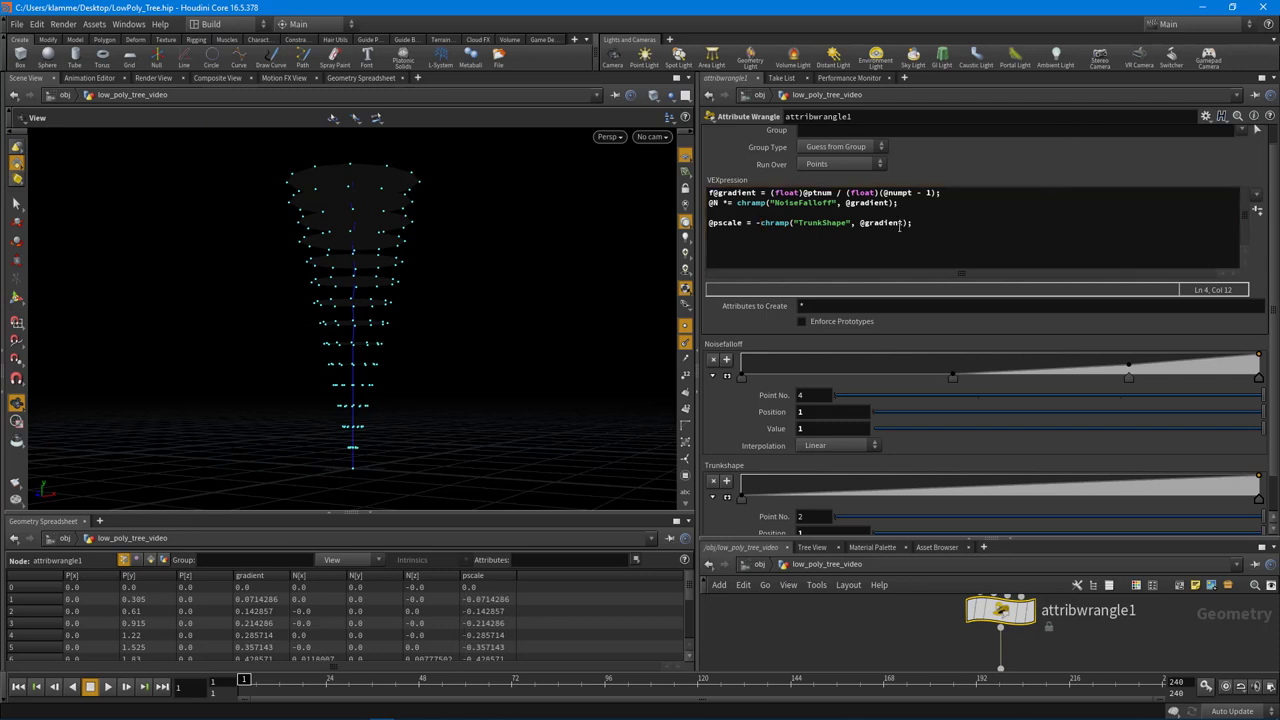
{"action": "left_click", "coordinate": [763, 222]}
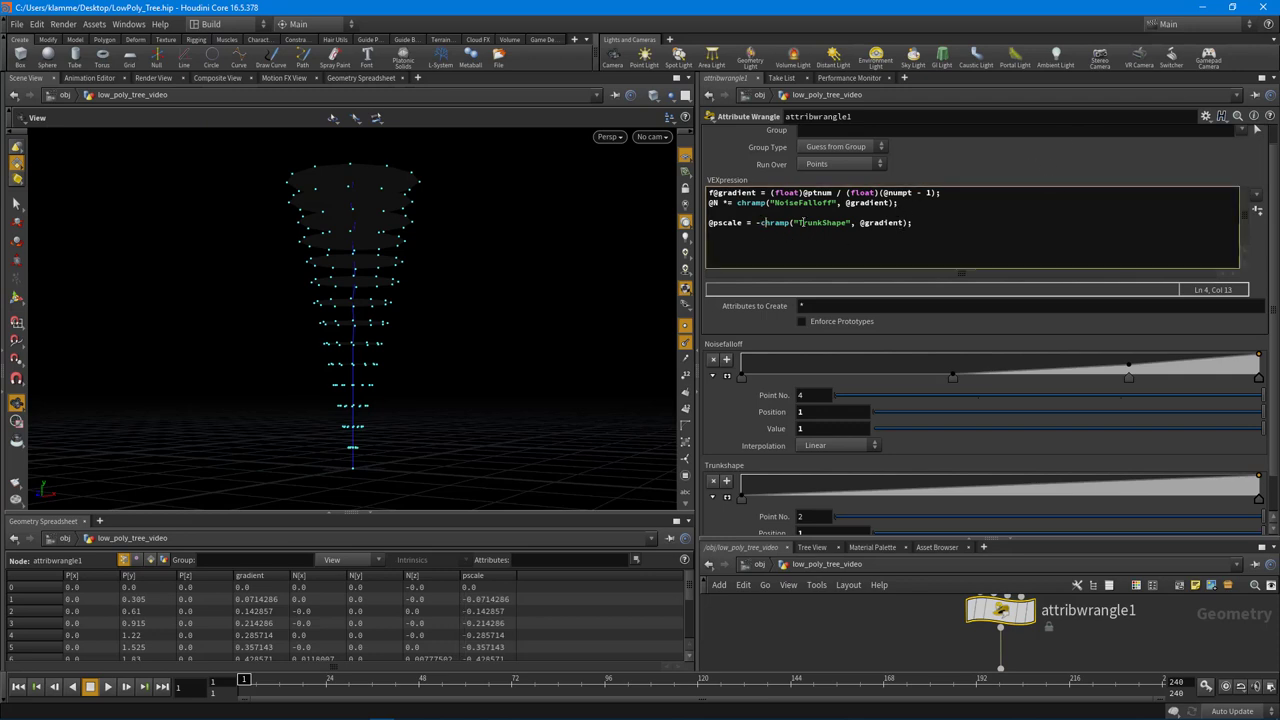
{"action": "key", "text": "BackSpace"}
{"action": "left_click", "coordinate": [991, 169]}
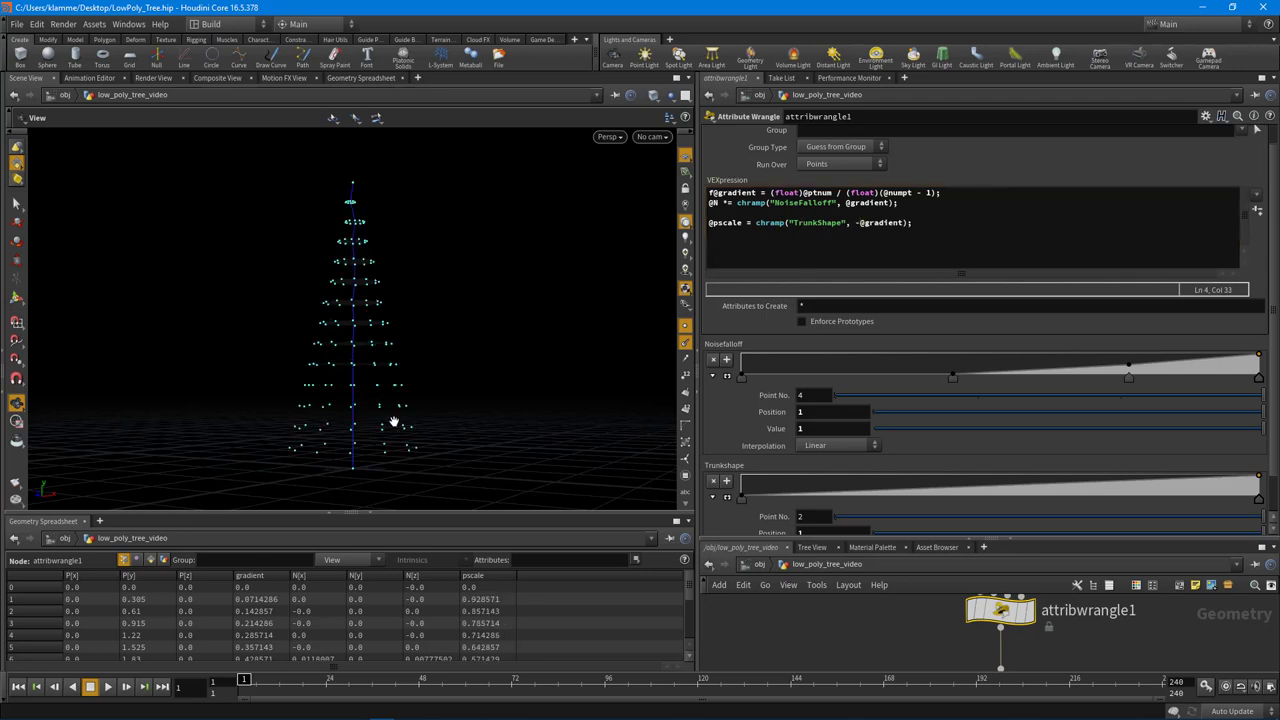
{"action": "left_click_drag", "start_coordinate": [425, 410], "coordinate": [416, 441]}
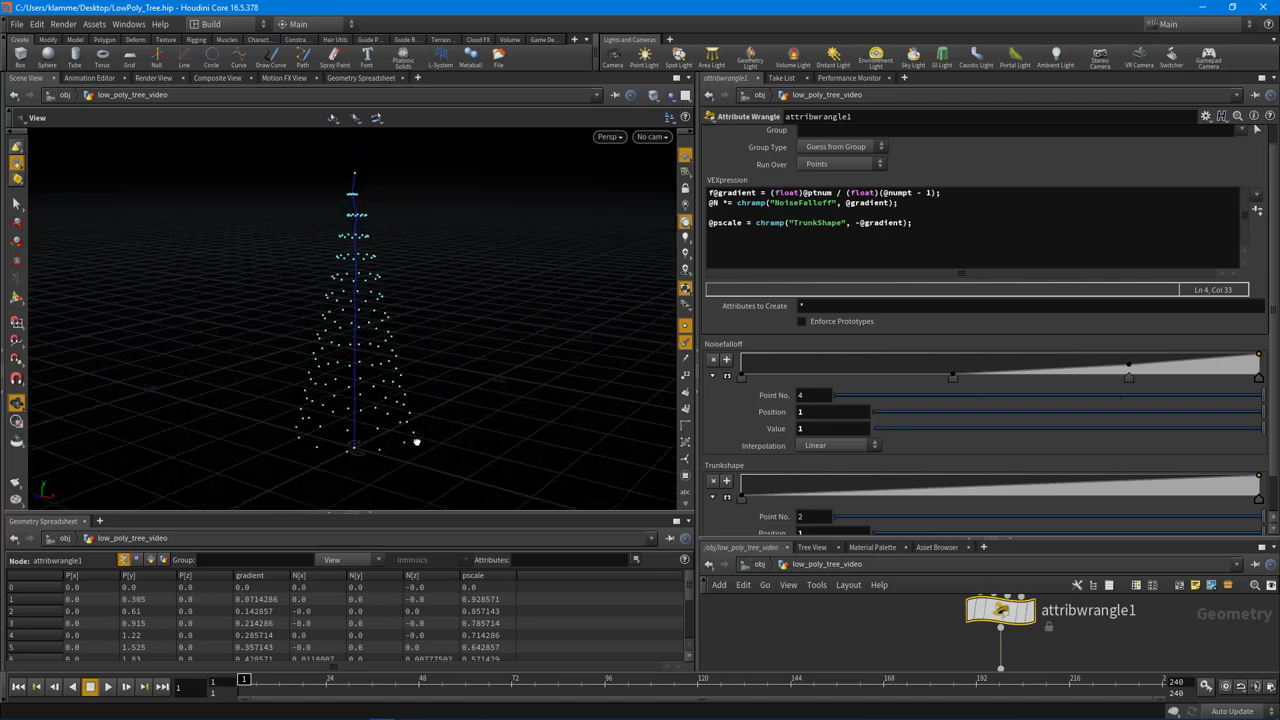
{"action": "left_click", "coordinate": [859, 222]}
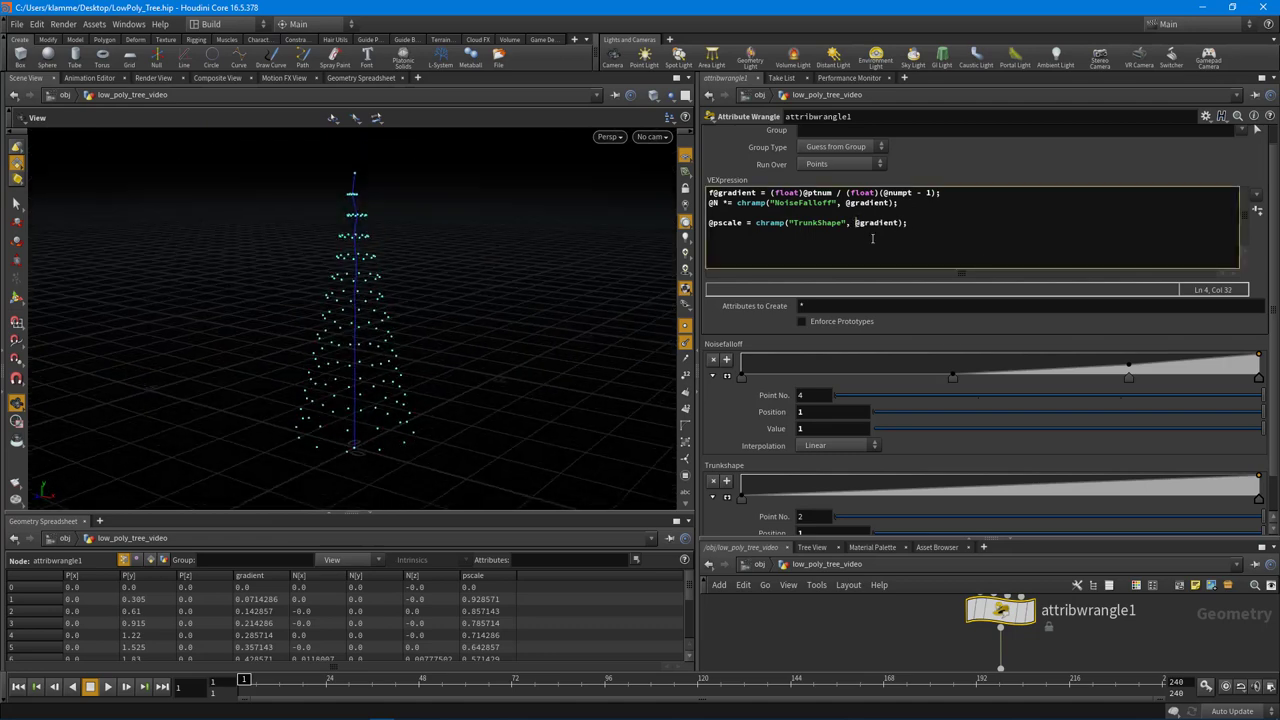
{"action": "left_click", "coordinate": [995, 175]}
{"action": "left_click_drag", "start_coordinate": [400, 351], "coordinate": [849, 503]}
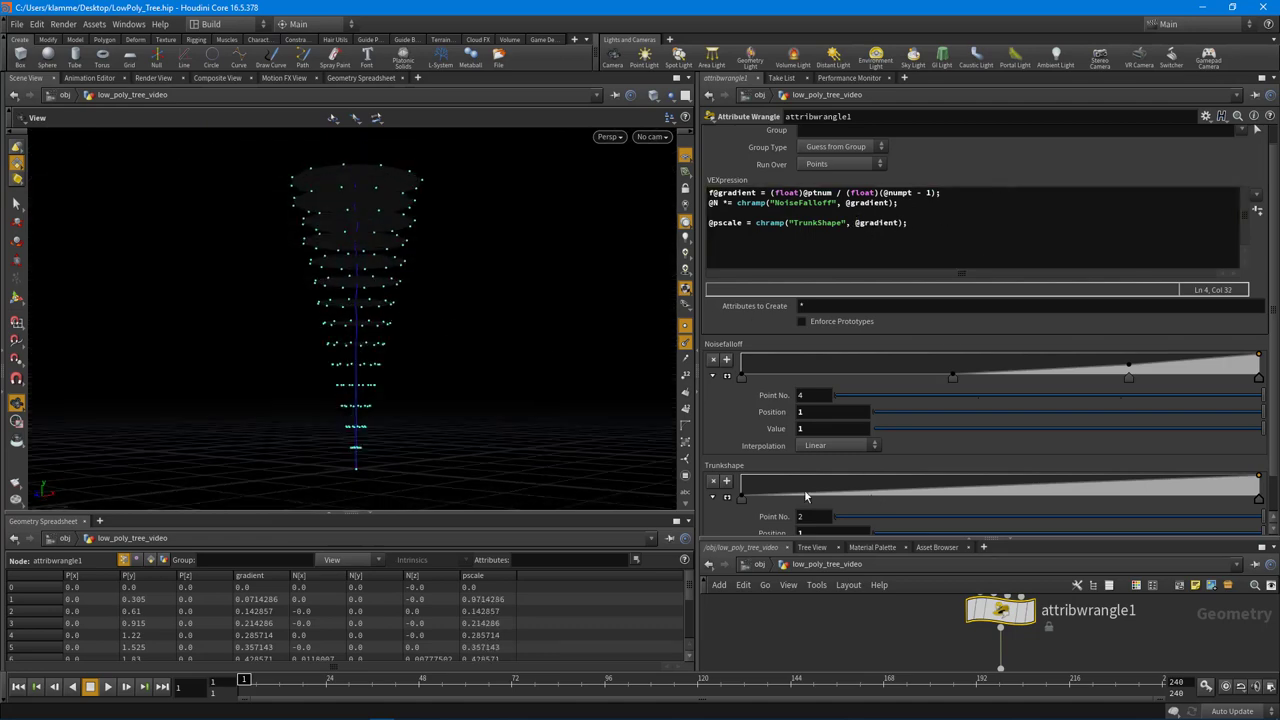
- Reverse the Trunkshape ramp by setting its first point's value to 1 and its last point's value to 0
{"action": "left_click_drag", "start_coordinate": [741, 498], "coordinate": [741, 476]}
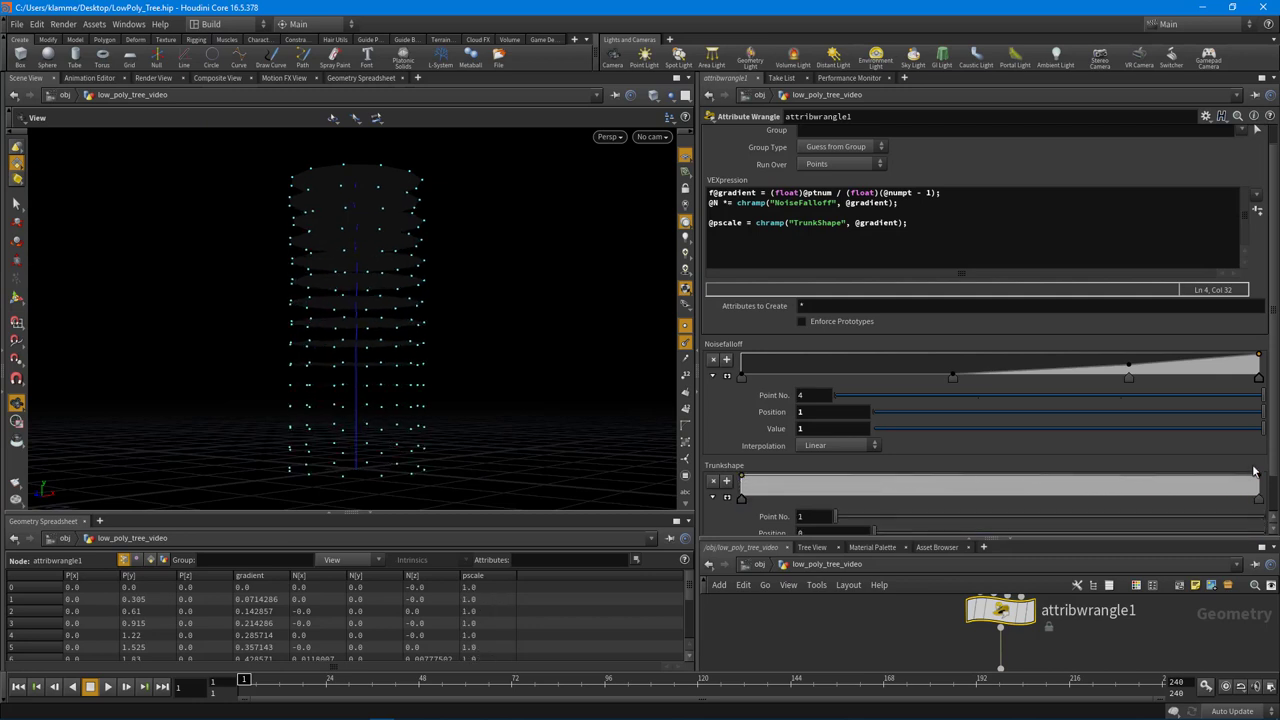
{"action": "left_click_drag", "start_coordinate": [1263, 483], "coordinate": [1271, 503]}
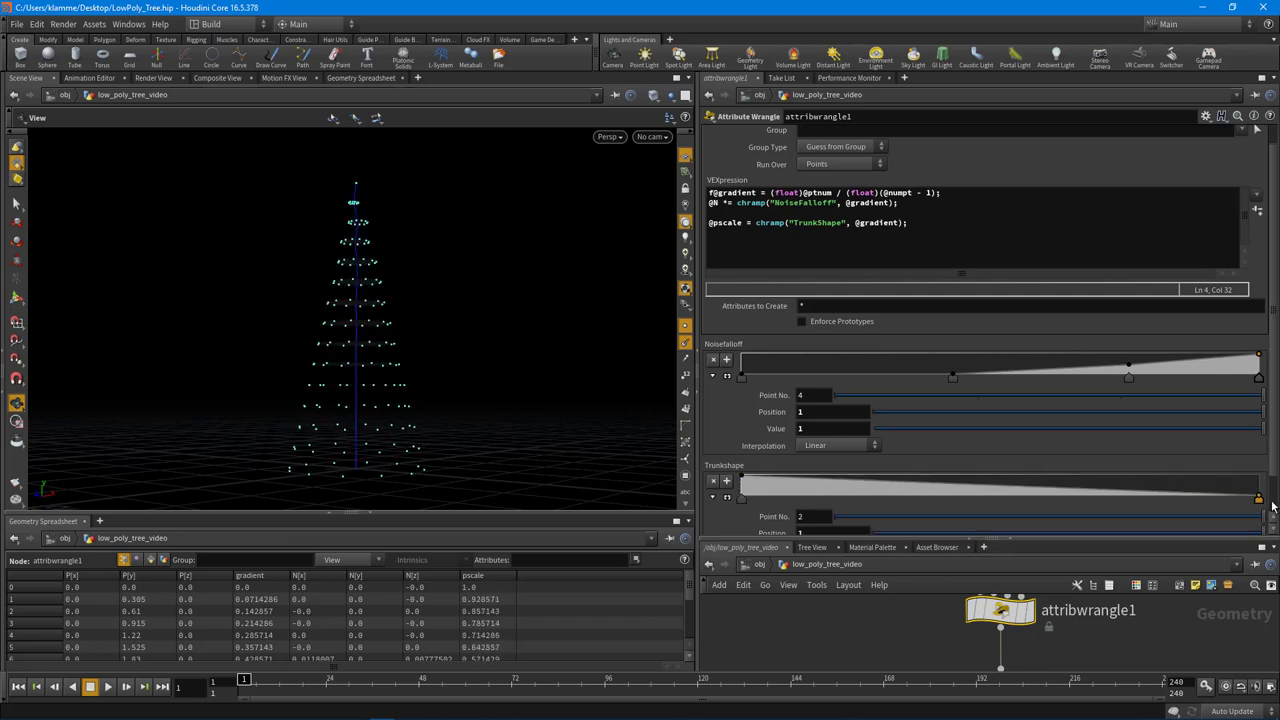
{"action": "scroll", "coordinate": [955, 428], "scroll_direction": "down", "scroll_amount": 1}
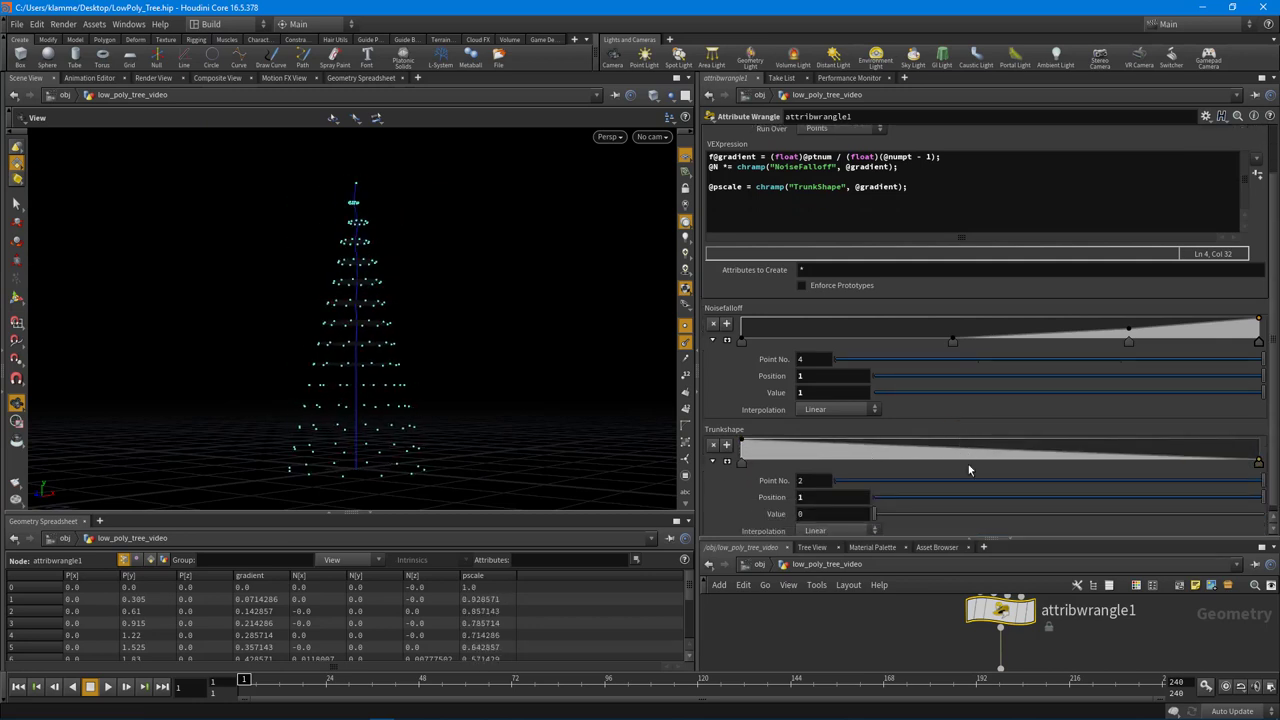
{"action": "left_click_drag", "start_coordinate": [394, 318], "coordinate": [410, 370]}
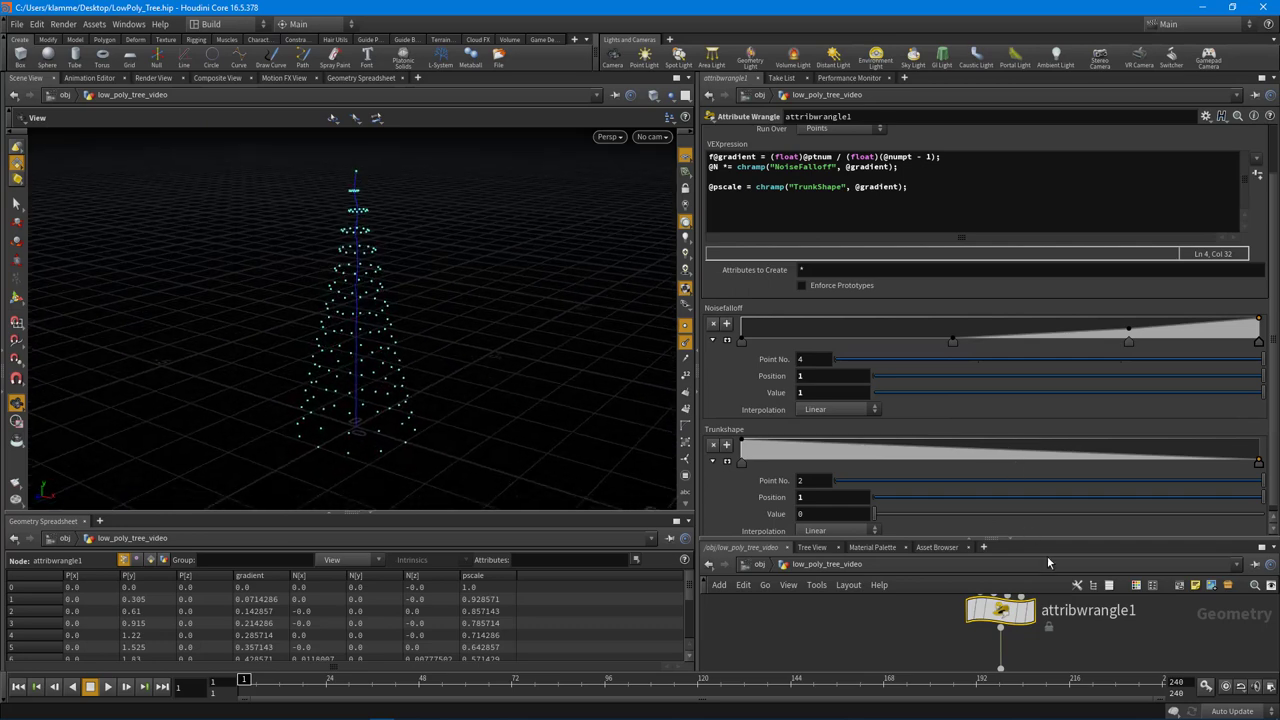
- Set the circle's Uniform Scale to 0.13 to make the trunk thinner
{"action": "left_click_drag", "start_coordinate": [1044, 540], "coordinate": [1044, 372]}
{"action": "middle_click_drag", "start_coordinate": [760, 620], "coordinate": [1017, 520]}
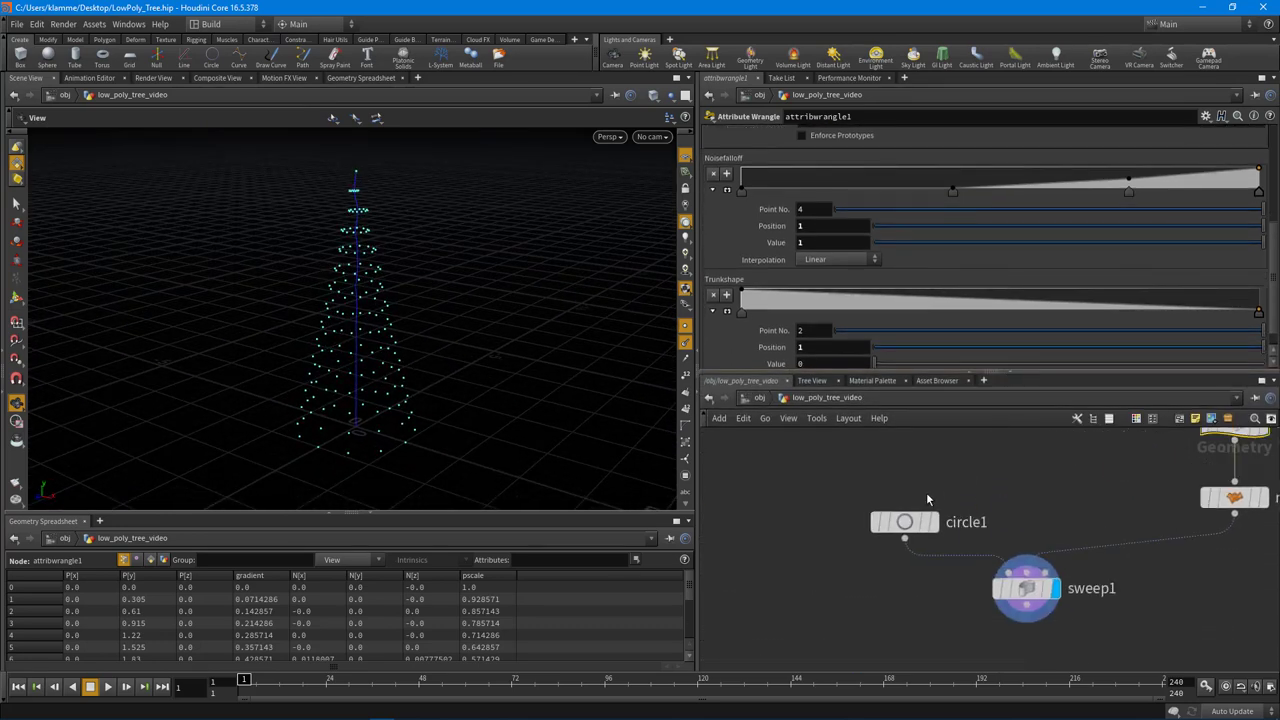
{"action": "left_click", "coordinate": [905, 521]}
{"action": "left_click_drag", "start_coordinate": [900, 206], "coordinate": [869, 214]}
{"action": "left_click_drag", "start_coordinate": [600, 300], "coordinate": [426, 300]}
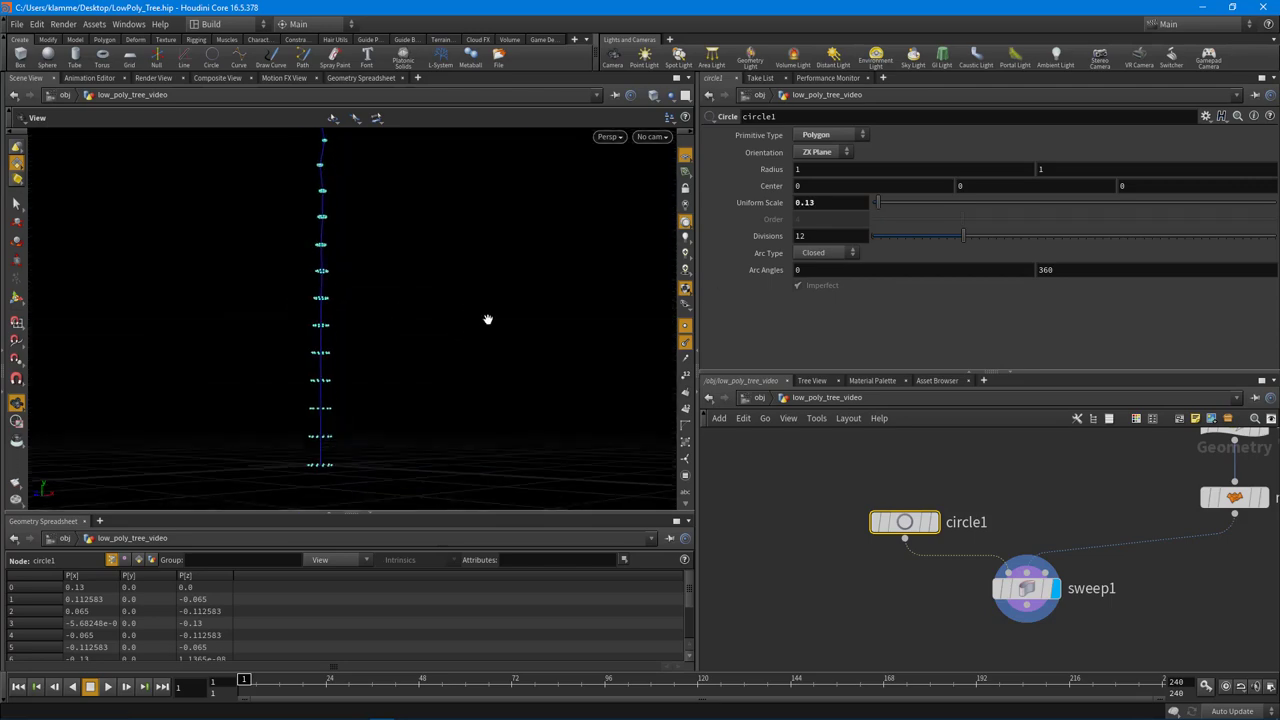
- Set the Sweep node's Skin Output to Skin with Auto Closure and inspect the skinned trunk from several angles
{"action": "middle_click_drag", "start_coordinate": [1063, 531], "coordinate": [884, 545]}
{"action": "left_click", "coordinate": [837, 603]}
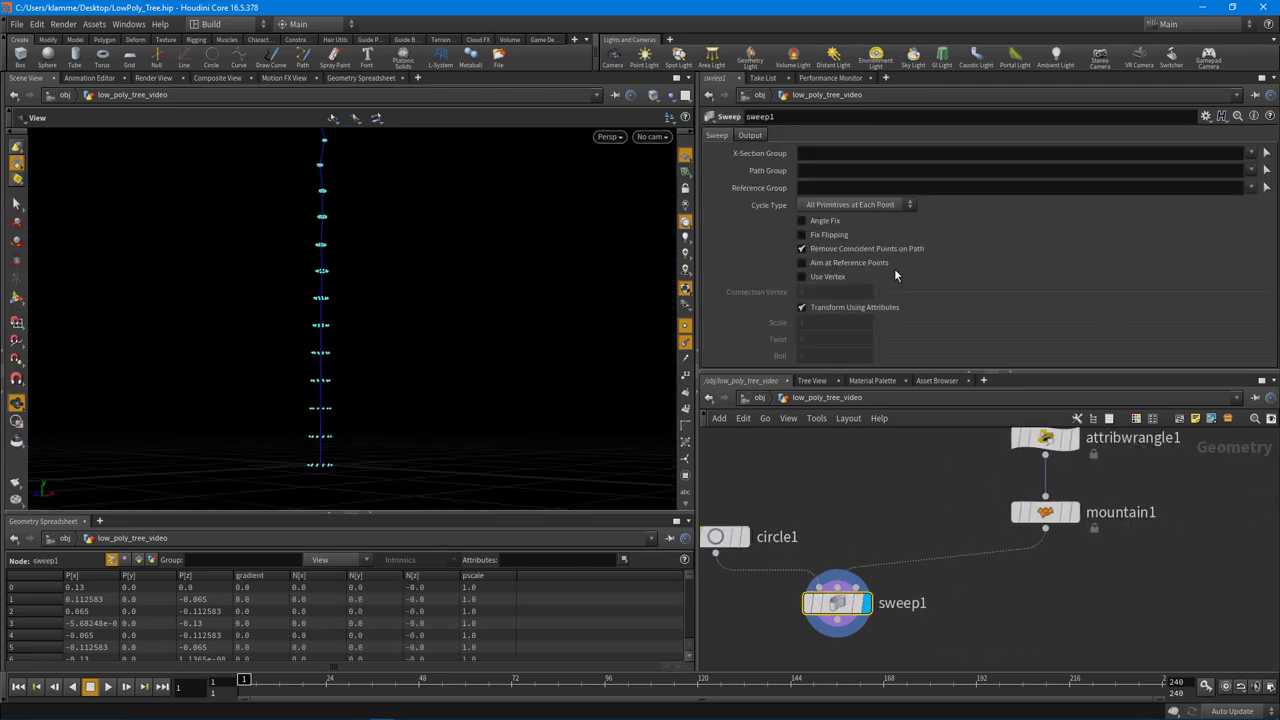
{"action": "left_click", "coordinate": [752, 136]}
{"action": "left_click", "coordinate": [860, 200]}
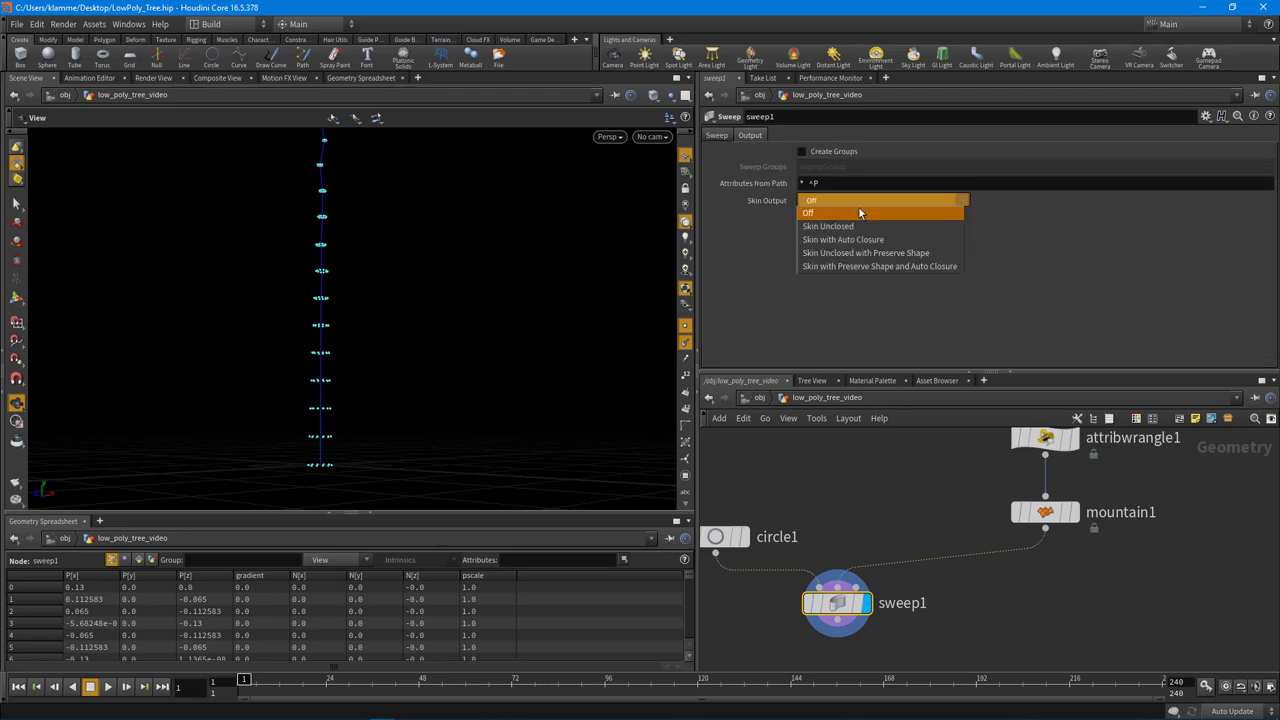
{"action": "left_click", "coordinate": [867, 241]}
{"action": "left_click_drag", "start_coordinate": [380, 357], "coordinate": [446, 509]}
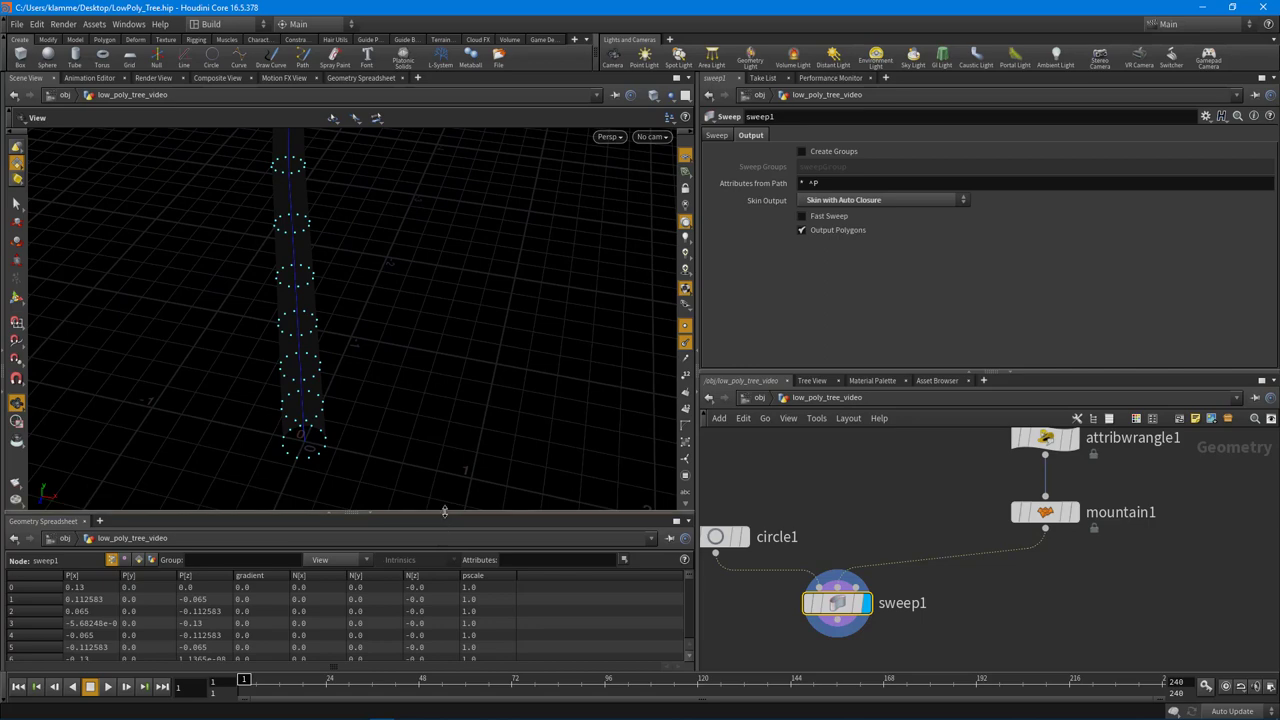
{"action": "left_click_drag", "start_coordinate": [420, 460], "coordinate": [411, 308]}
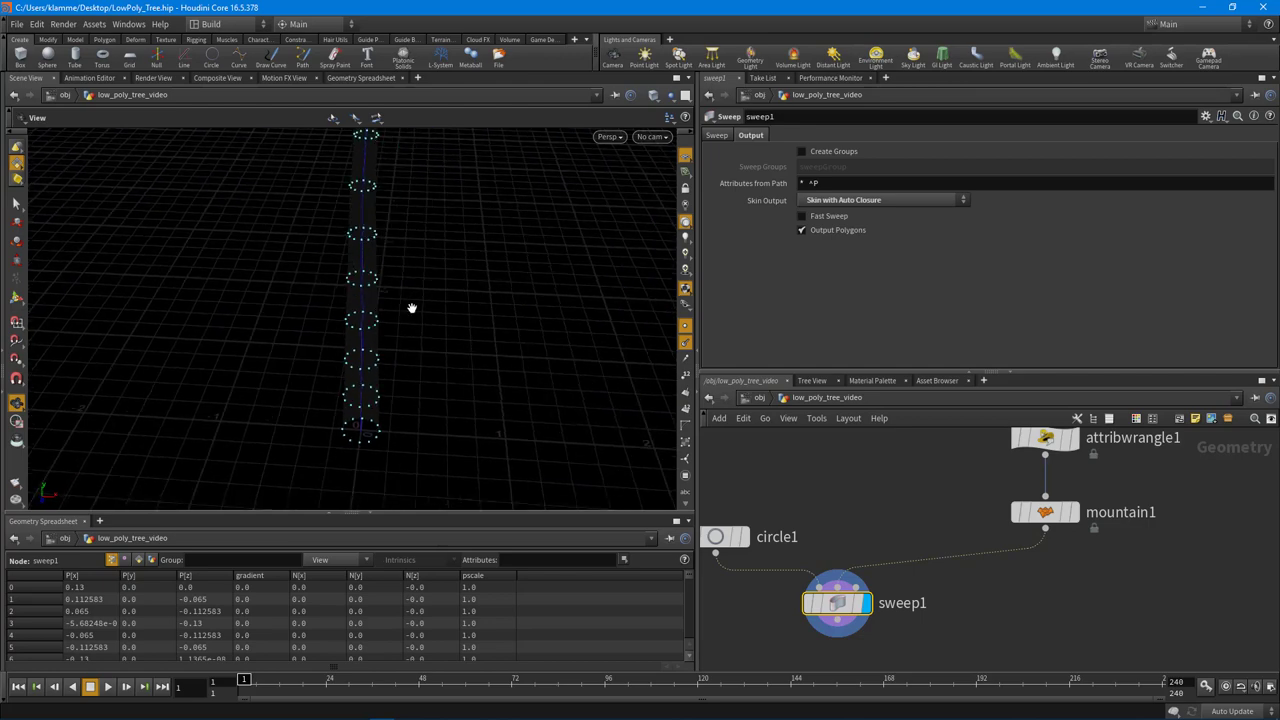
{"action": "left_click_drag", "start_coordinate": [400, 363], "coordinate": [790, 355]}
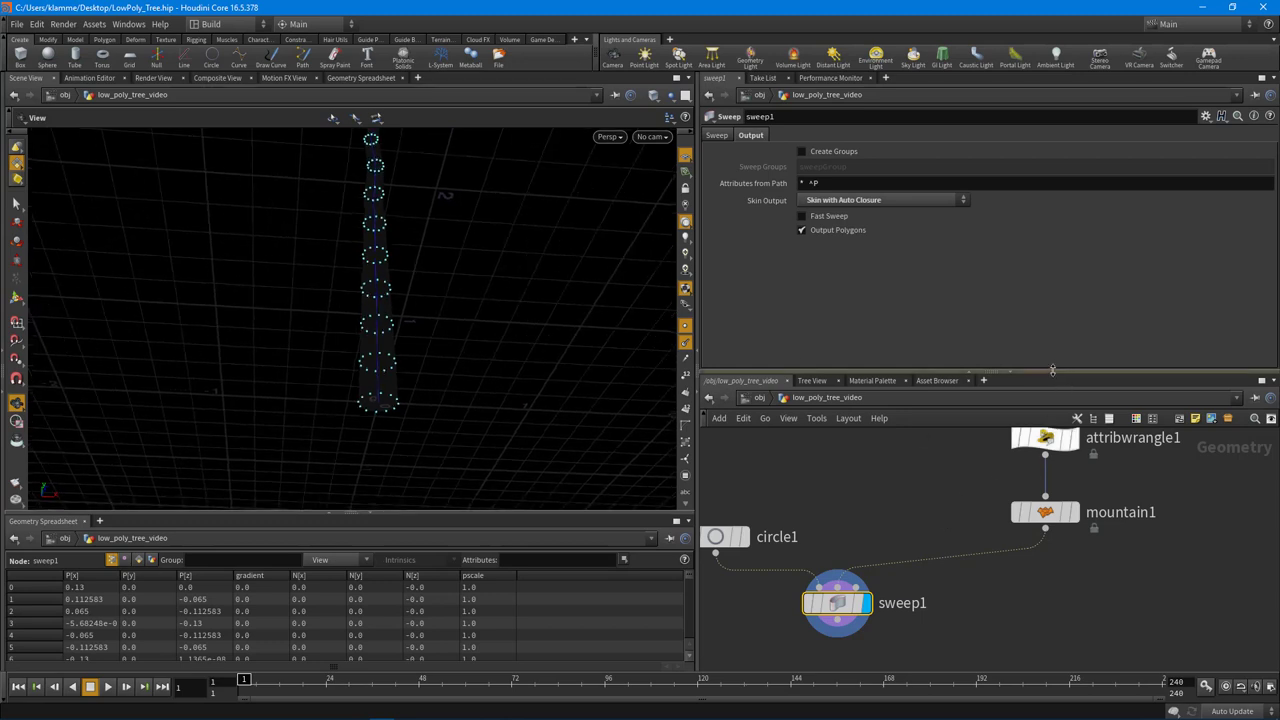
- Enlarge the network area and insert a PolyFrame node between the Mountain and Sweep nodes
{"action": "left_click_drag", "start_coordinate": [1042, 374], "coordinate": [1042, 259]}
{"action": "scroll", "coordinate": [1043, 505], "scroll_direction": "up", "scroll_amount": 3}
{"action": "left_click_drag", "start_coordinate": [770, 405], "coordinate": [980, 590]}
{"action": "middle_click_drag", "start_coordinate": [1163, 561], "coordinate": [1003, 534]}
{"action": "key", "text": "Tab"}
{"action": "type", "text": "po"}
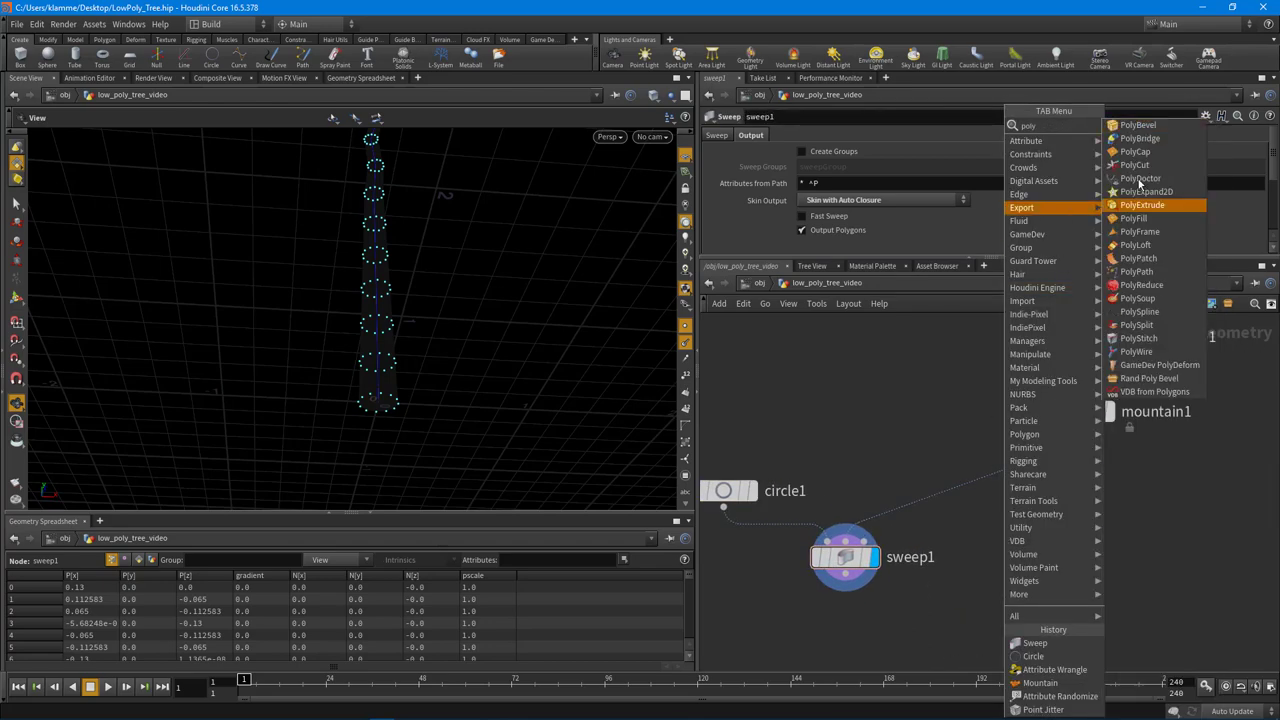
{"action": "left_click", "coordinate": [1131, 286]}
{"action": "left_click", "coordinate": [1049, 510]}
{"action": "left_click_drag", "start_coordinate": [1049, 510], "coordinate": [1078, 503]}
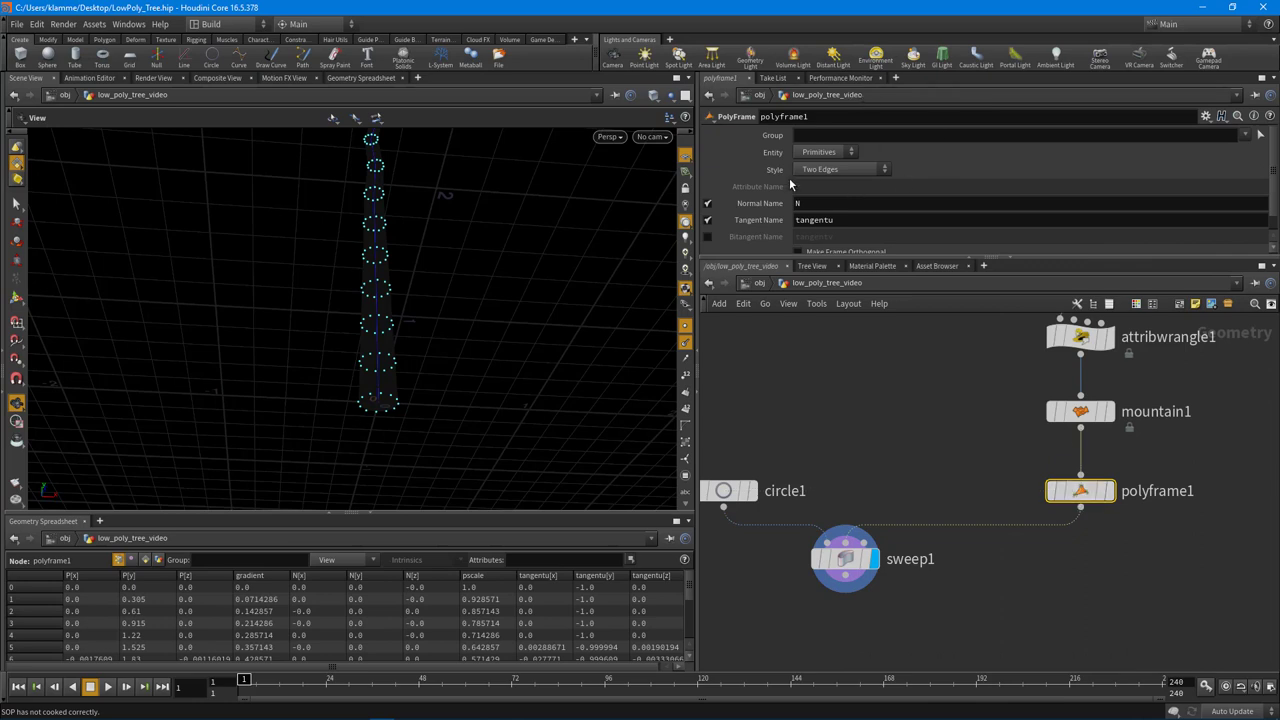
- Disable the PolyFrame node's Normal Name output and set its Tangent Name to N
{"action": "left_click", "coordinate": [708, 204]}
{"action": "left_click", "coordinate": [708, 204]}
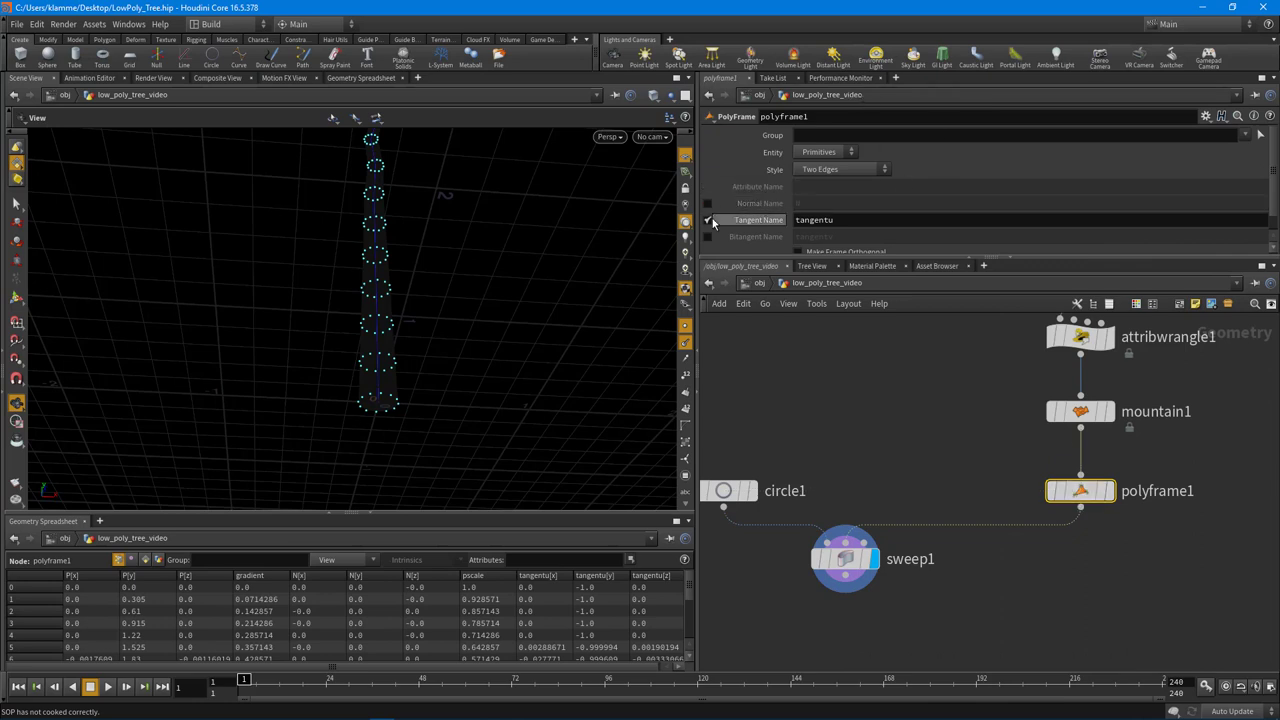
{"action": "double_click", "coordinate": [870, 222]}
{"action": "type", "text": "N"}
{"action": "key", "text": "Return"}
{"action": "left_click_drag", "start_coordinate": [502, 268], "coordinate": [520, 330]}
- Set the PolyFrame's Entity to Points, try the First Edge style, and check the sweep from another angle
{"action": "left_click", "coordinate": [830, 152]}
{"action": "left_click", "coordinate": [835, 166]}
{"action": "left_click", "coordinate": [843, 169]}
{"action": "left_click", "coordinate": [831, 178]}
{"action": "left_click", "coordinate": [840, 169]}
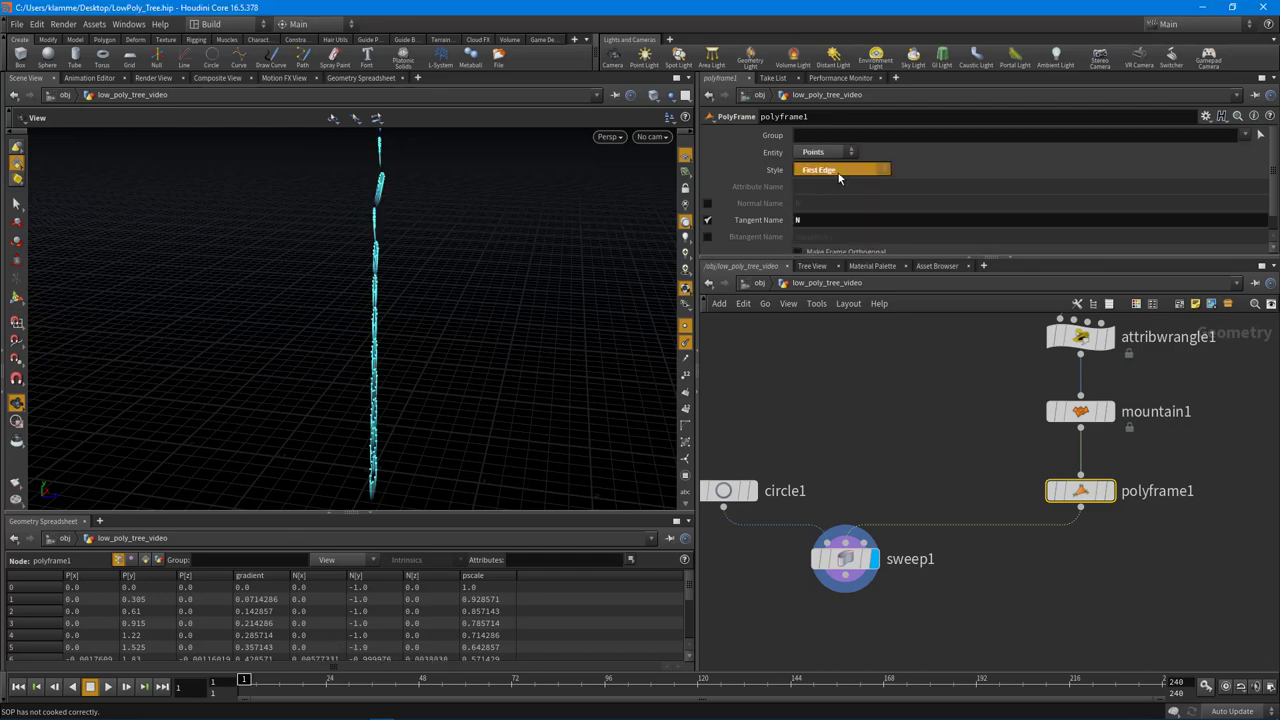
{"action": "key", "text": "Escape"}
{"action": "left_click", "coordinate": [823, 169]}
{"action": "left_click", "coordinate": [823, 160]}
{"action": "left_click_drag", "start_coordinate": [369, 334], "coordinate": [456, 312]}
- Try the YZ Plane orientation on the circle, settle on XY Plane, and inspect the swept trunk from several angles
{"action": "middle_click_drag", "start_coordinate": [880, 410], "coordinate": [1004, 397]}
{"action": "left_click", "coordinate": [846, 476]}
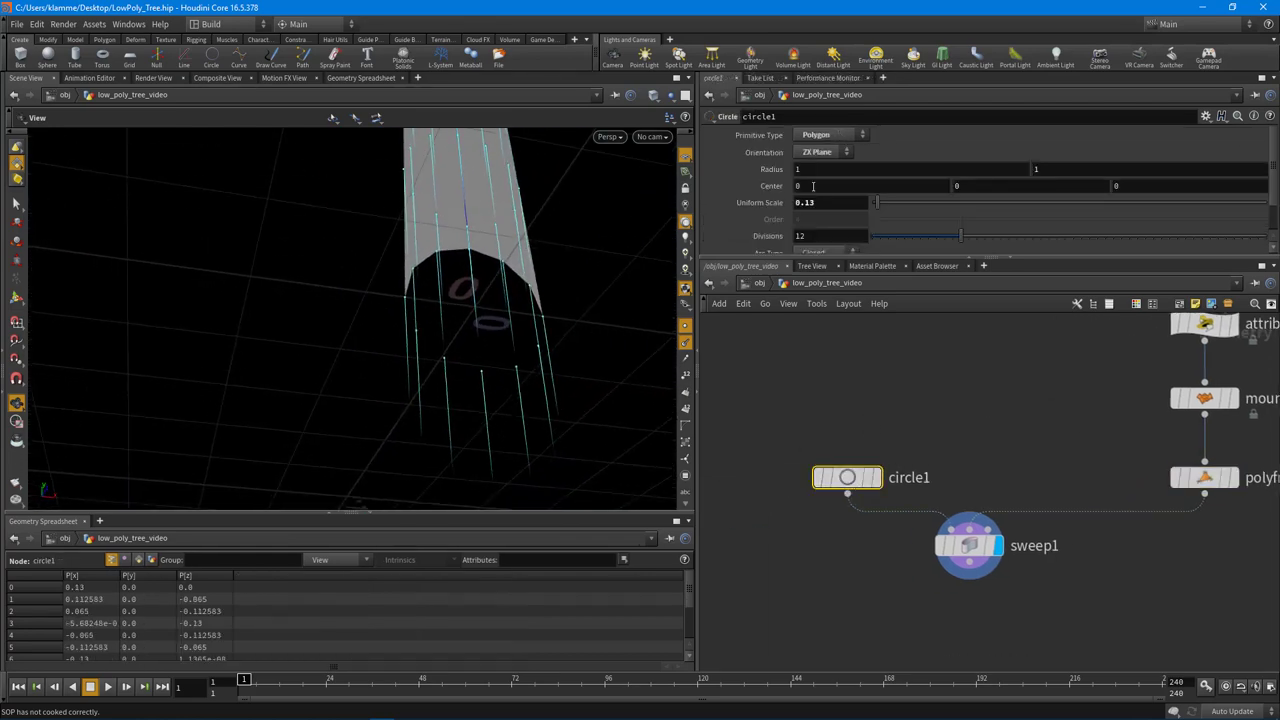
{"action": "left_click", "coordinate": [818, 151]}
{"action": "left_click", "coordinate": [820, 169]}
{"action": "left_click_drag", "start_coordinate": [480, 300], "coordinate": [537, 263]}
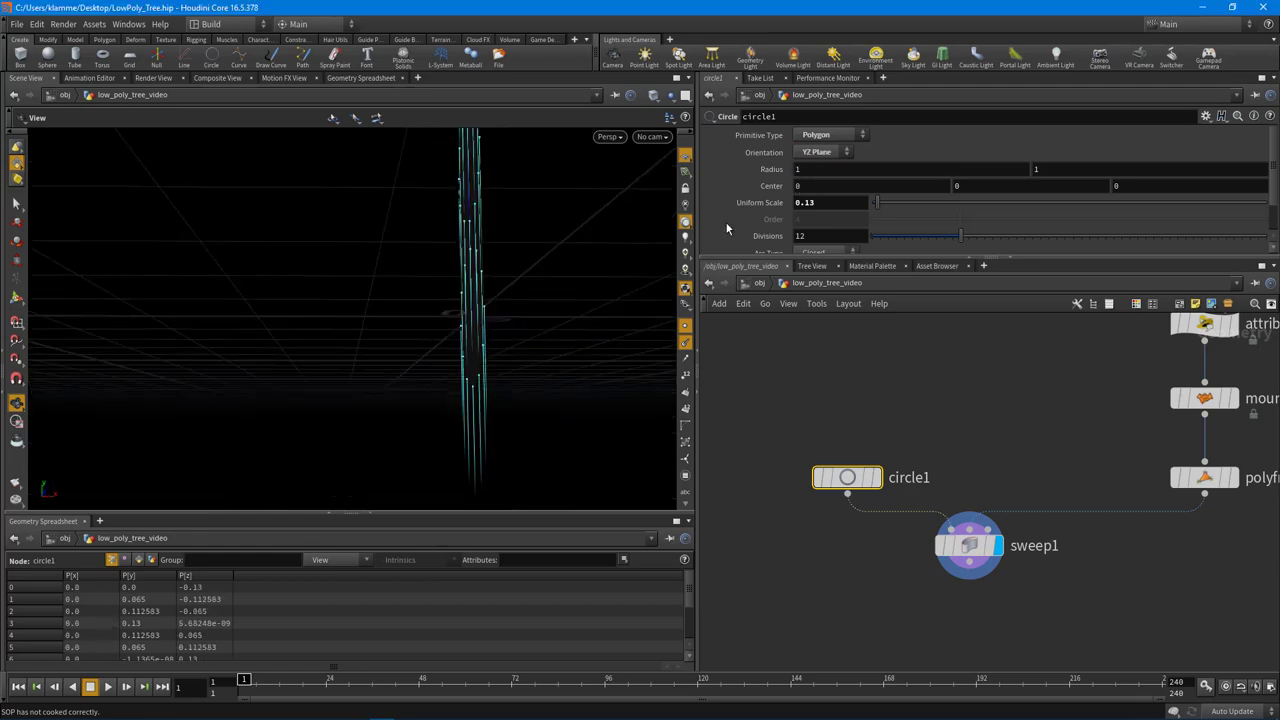
{"action": "left_click", "coordinate": [838, 151]}
{"action": "left_click", "coordinate": [818, 152]}
{"action": "mouse_move", "coordinate": [443, 266]}
{"action": "left_mouse_down"}
{"action": "mouse_move", "coordinate": [471, 263]}
{"action": "mouse_move", "coordinate": [322, 364]}
{"action": "mouse_move", "coordinate": [451, 260]}
{"action": "mouse_move", "coordinate": [420, 317]}
{"action": "mouse_move", "coordinate": [491, 277]}
{"action": "mouse_move", "coordinate": [394, 337]}
{"action": "mouse_move", "coordinate": [345, 320]}
{"action": "mouse_move", "coordinate": [339, 294]}
{"action": "mouse_move", "coordinate": [494, 286]}
{"action": "mouse_move", "coordinate": [560, 330]}
{"action": "left_mouse_up"}
{"action": "left_click_drag", "start_coordinate": [438, 224], "coordinate": [379, 369]}
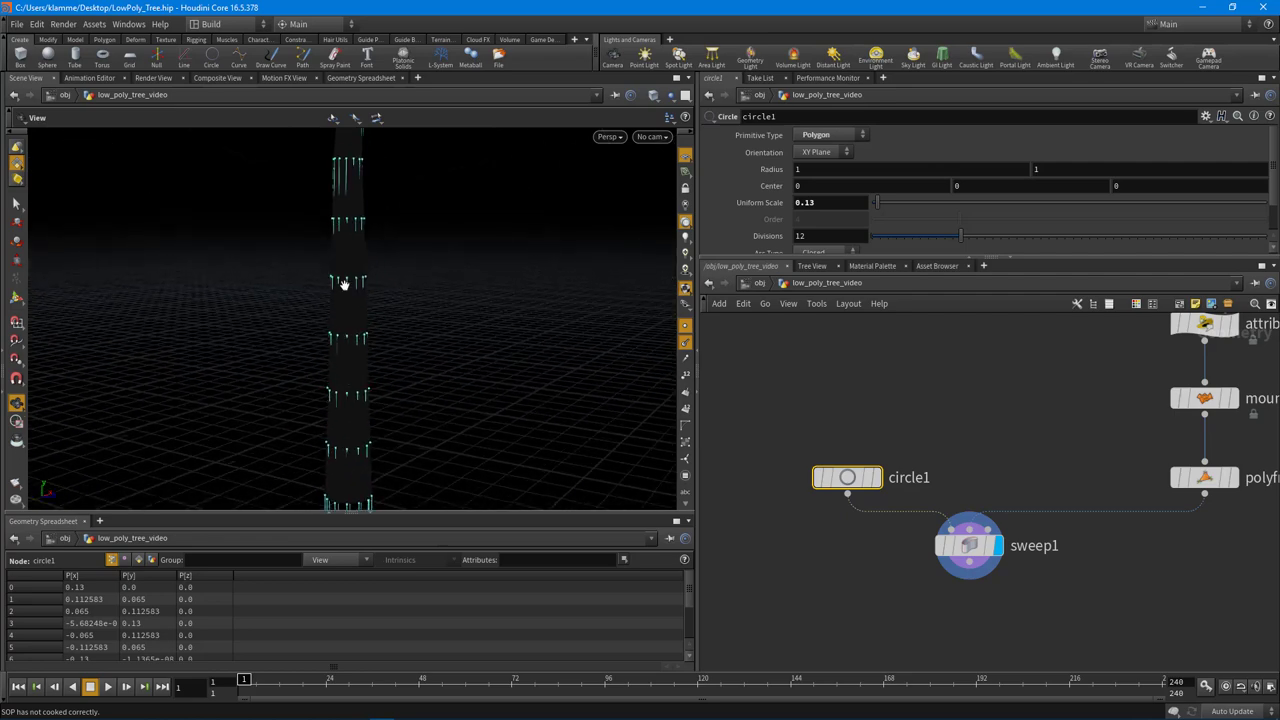
- Add a Normal node below the Sweep node, connect it to the sweep's output, and make it the displayed node
{"action": "key", "text": "h"}
{"action": "key", "text": "Tab"}
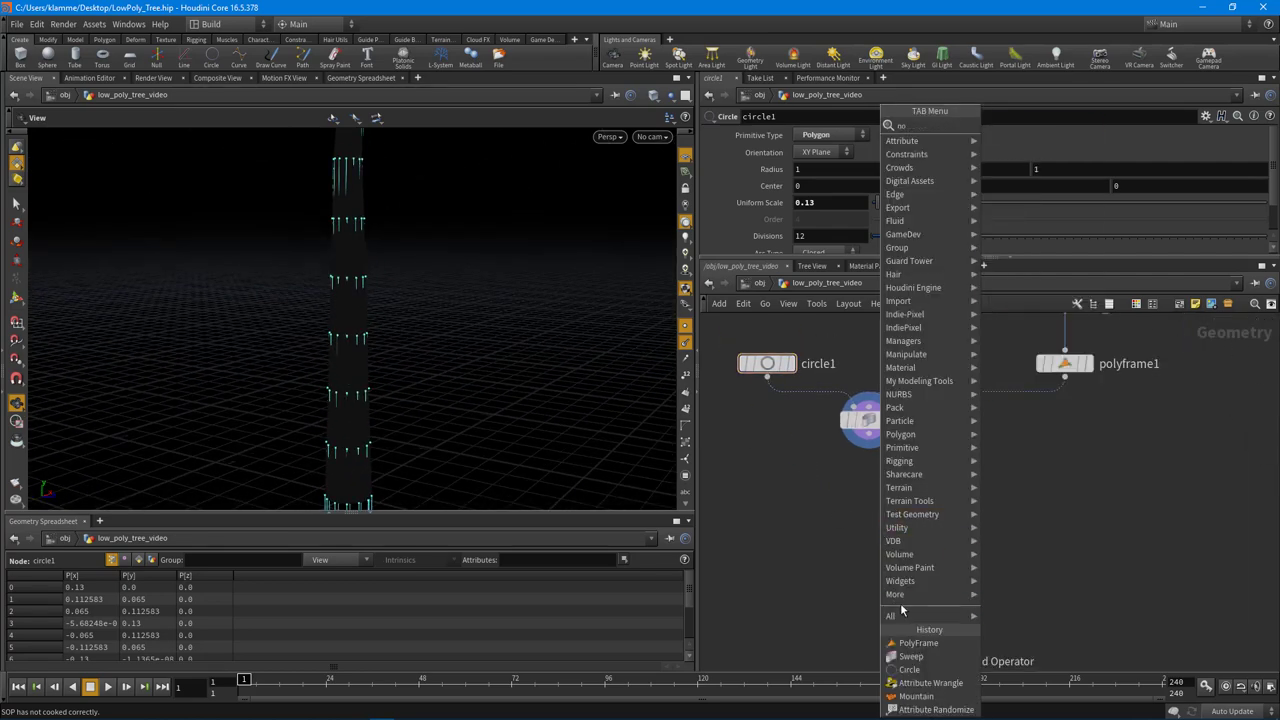
{"action": "key", "text": "Escape"}
{"action": "key", "text": "Tab"}
{"action": "type", "text": "nor"}
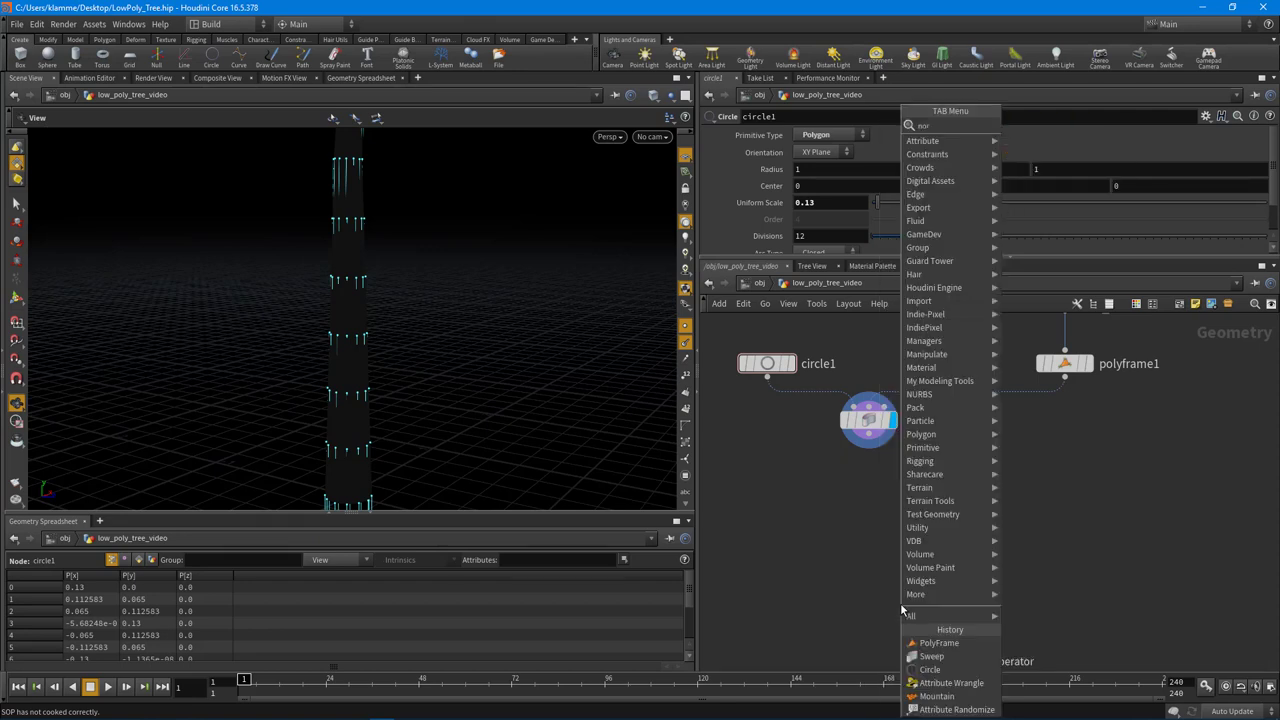
{"action": "key", "text": "Return"}
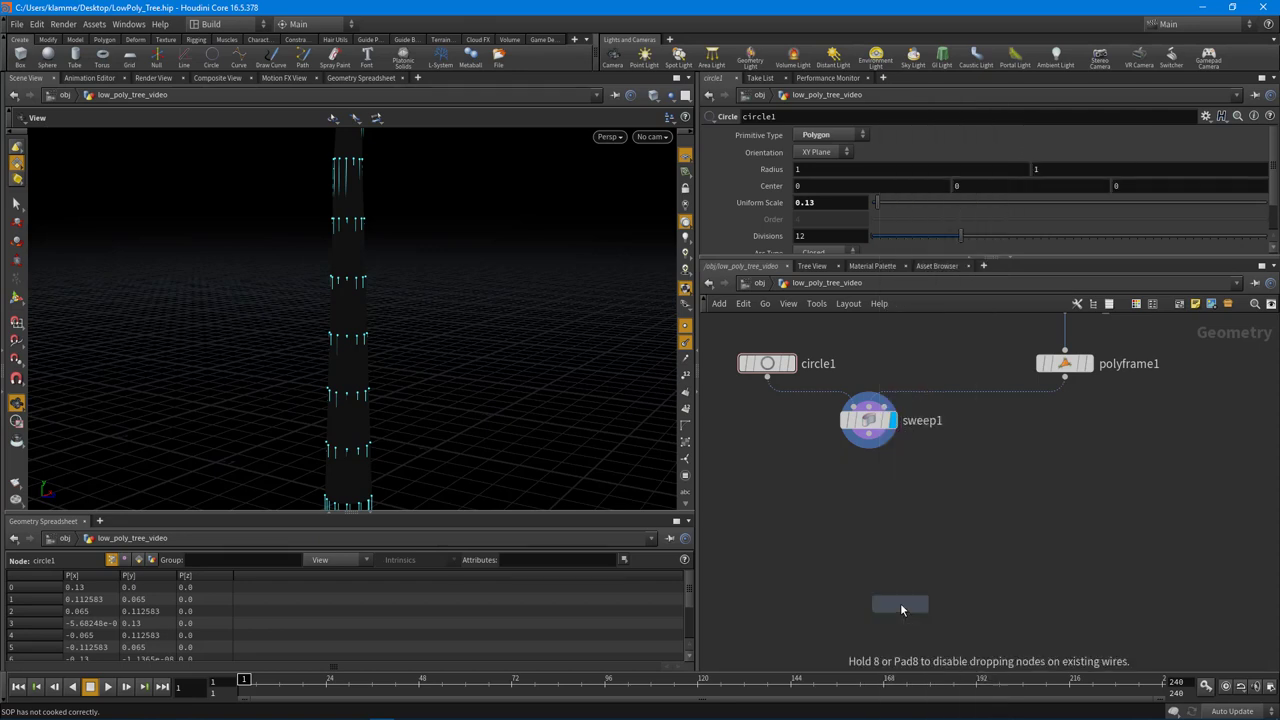
{"action": "left_click", "coordinate": [877, 494]}
{"action": "scroll", "coordinate": [884, 464], "scroll_direction": "up", "scroll_amount": 3}
{"action": "left_click_drag", "start_coordinate": [826, 511], "coordinate": [857, 423]}
{"action": "left_click", "coordinate": [888, 535]}
{"action": "scroll", "coordinate": [873, 527], "scroll_direction": "up", "scroll_amount": 2}
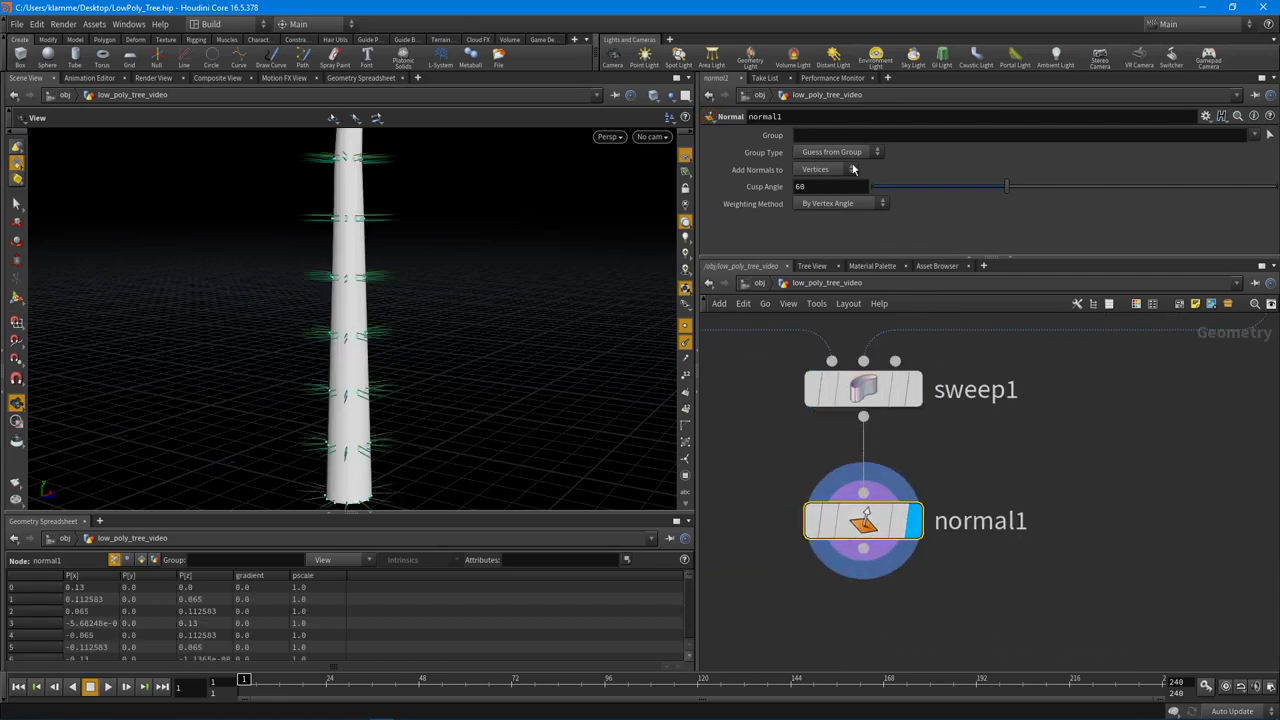
- Turn off the display of normals in the viewport and inspect the whole trunk from several angles
{"action": "left_click_drag", "start_coordinate": [367, 233], "coordinate": [646, 293]}
{"action": "left_click", "coordinate": [685, 344]}
{"action": "left_click_drag", "start_coordinate": [500, 335], "coordinate": [435, 445]}
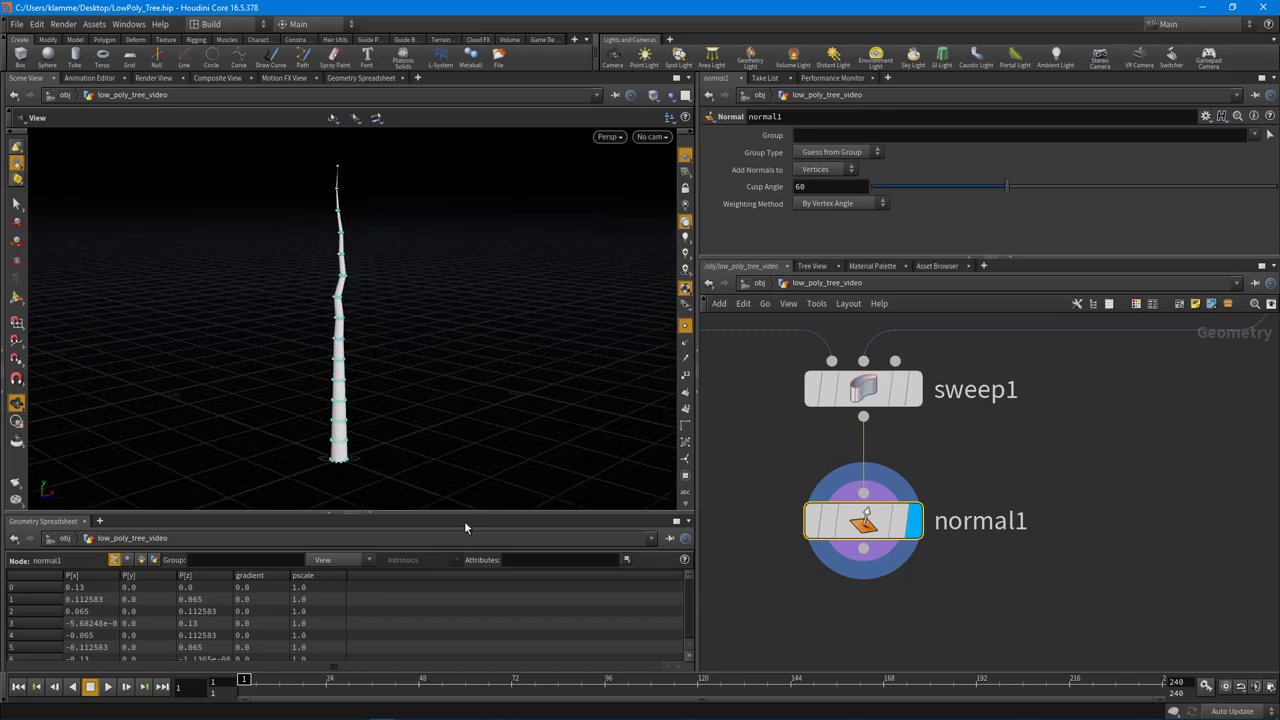
{"action": "left_click_drag", "start_coordinate": [403, 360], "coordinate": [343, 222]}
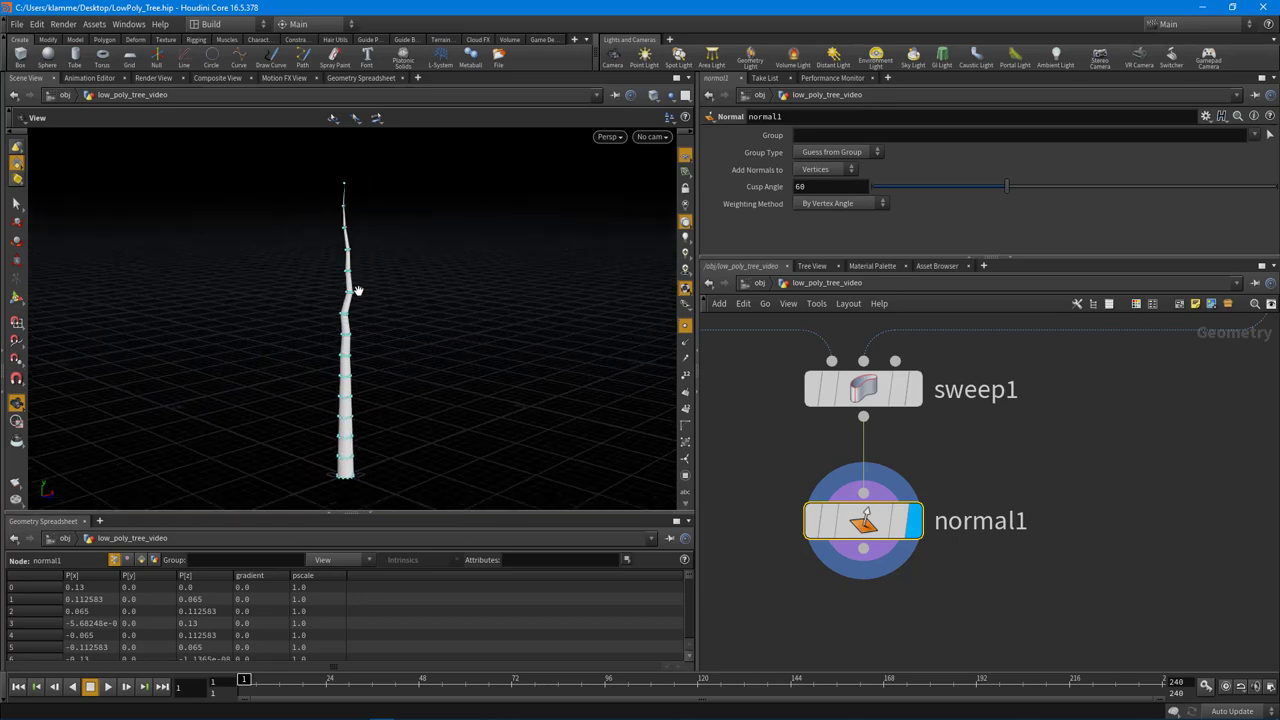
{"action": "left_click_drag", "start_coordinate": [346, 392], "coordinate": [340, 390]}
{"action": "mouse_move", "coordinate": [450, 407]}
{"action": "left_mouse_down"}
{"action": "mouse_move", "coordinate": [409, 394]}
{"action": "mouse_move", "coordinate": [435, 397]}
{"action": "left_mouse_up"}
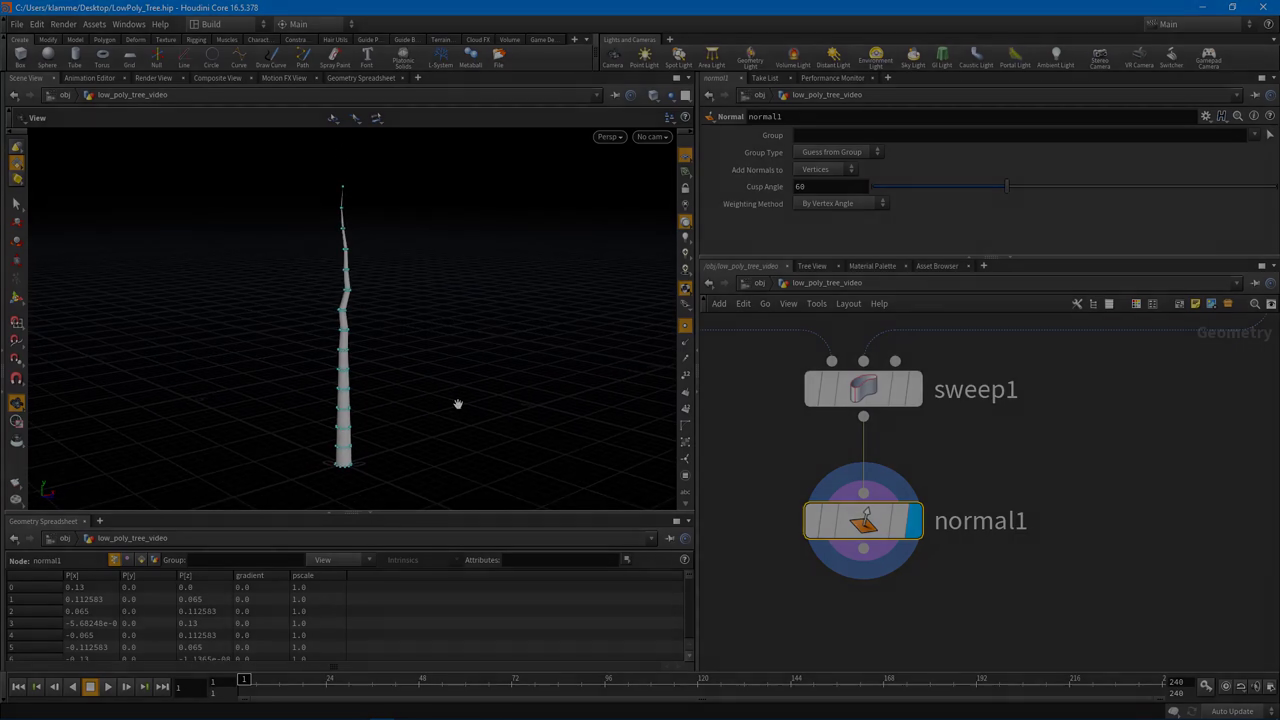